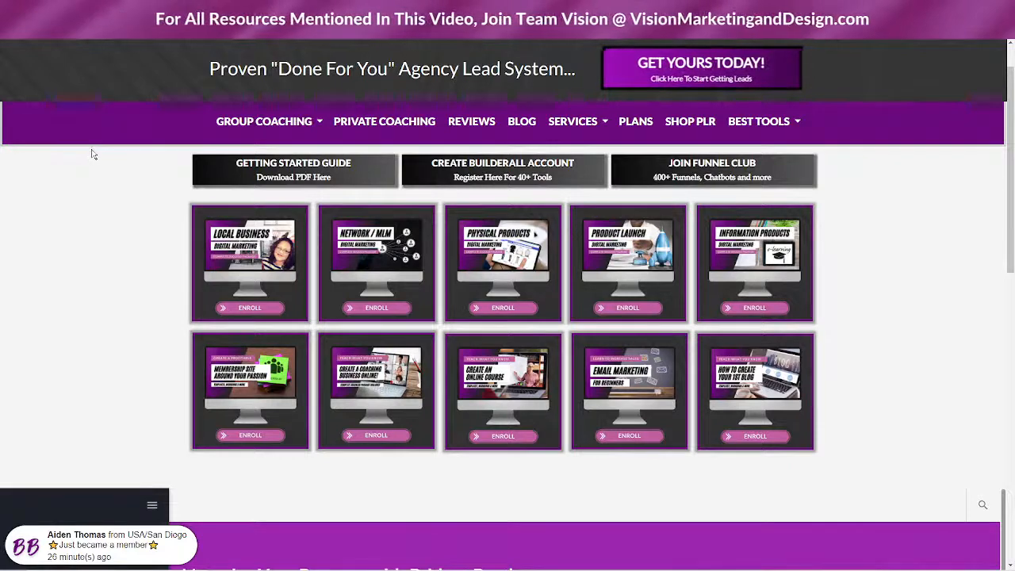
Step: Open the Live Coaching page and join the live webinar by filling in the attendee's name
scroll(84, 222, "up", 1)
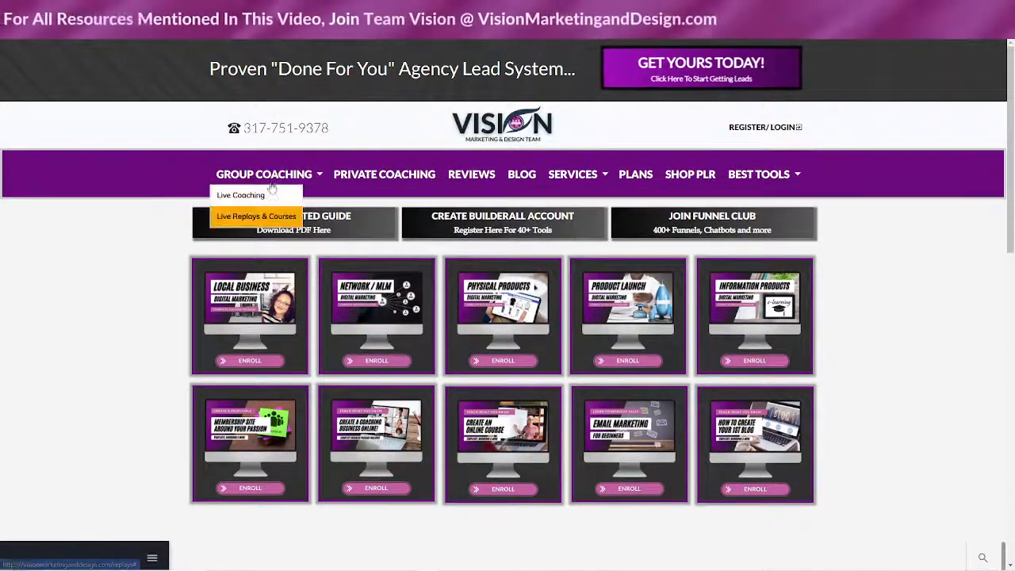
left_click(315, 187)
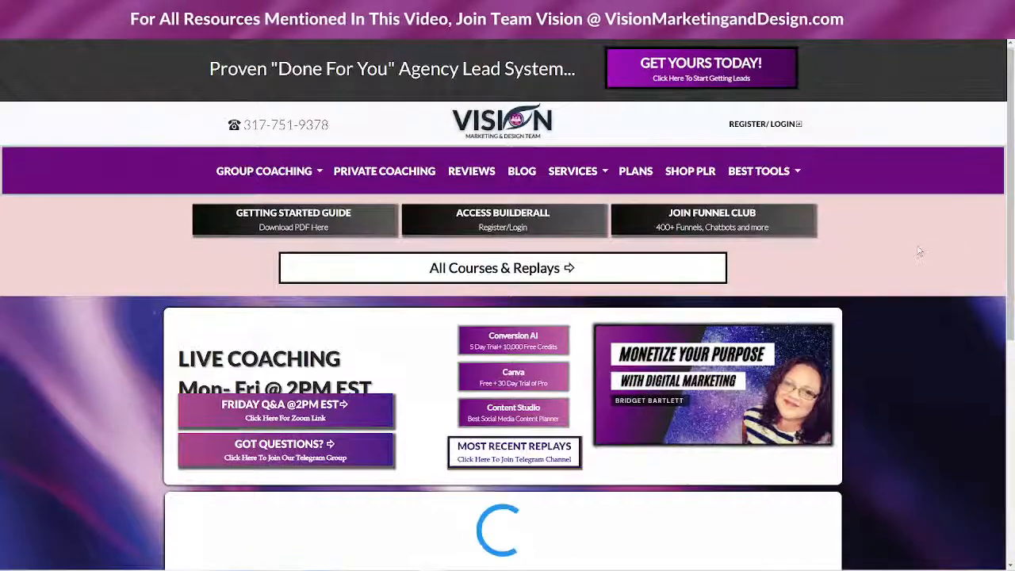
scroll(918, 251, "down", 6)
left_click(325, 332)
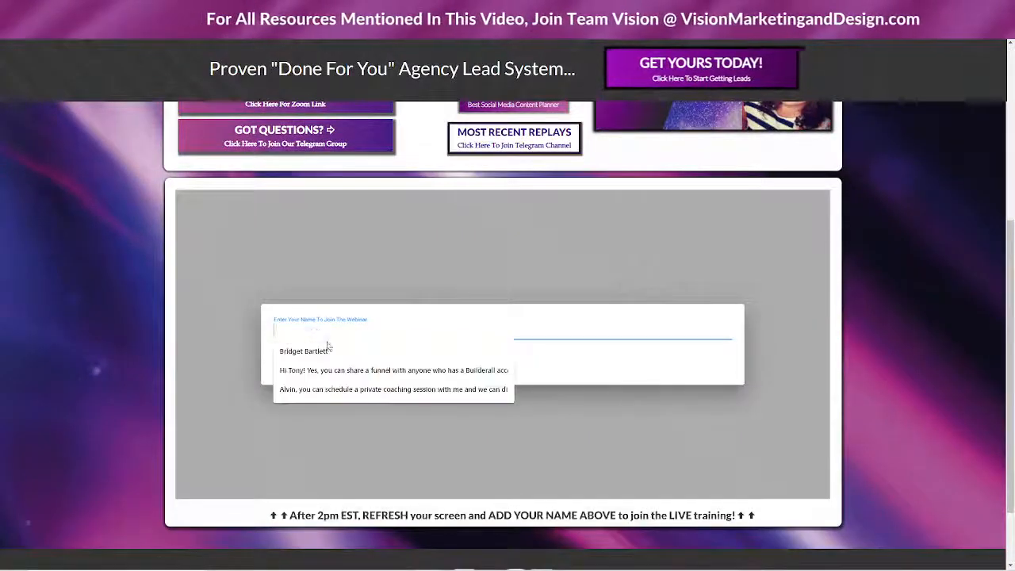
left_click(326, 351)
left_click(291, 367)
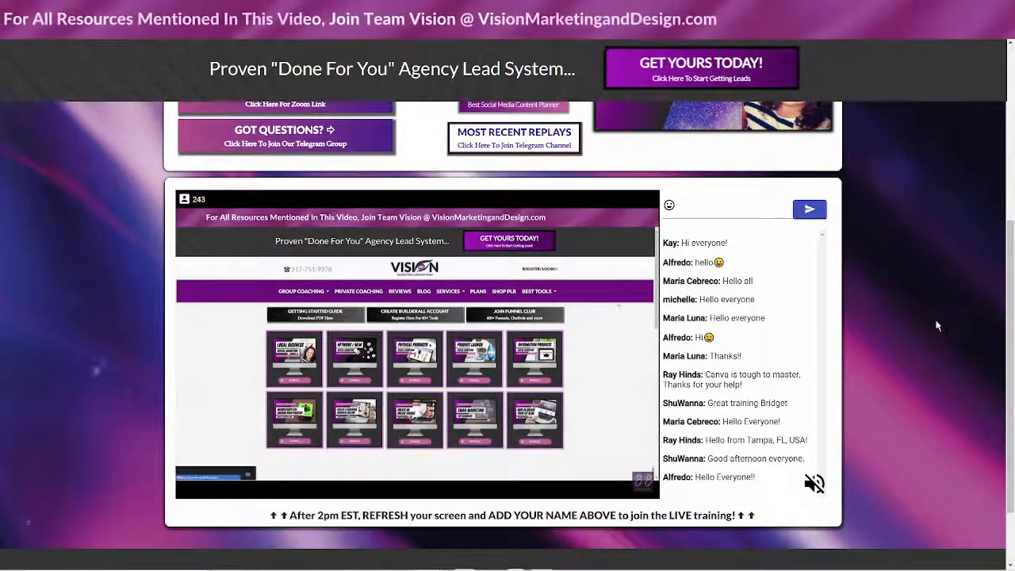
scroll(932, 325, "up", 1)
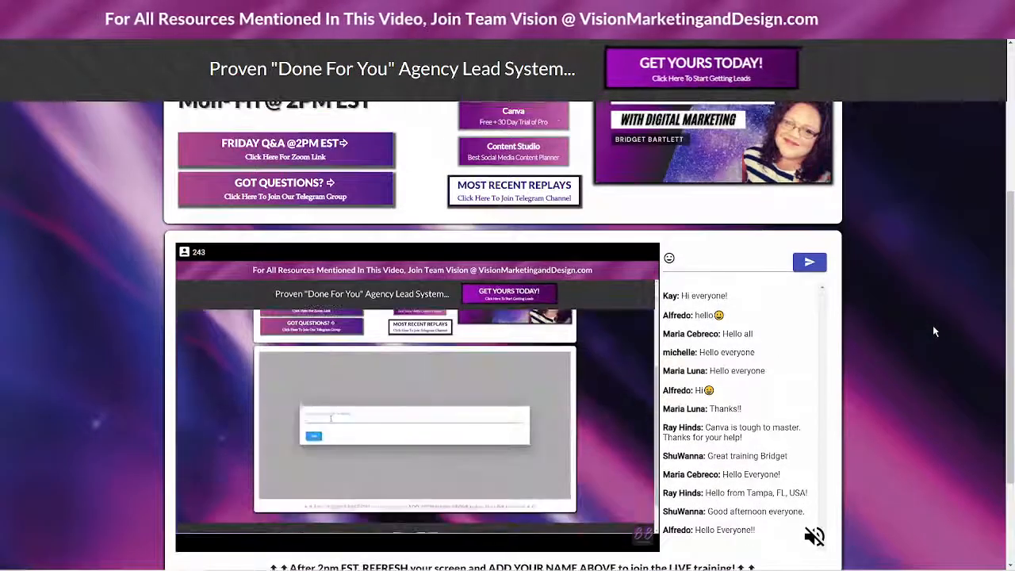
scroll(933, 327, "up", 3)
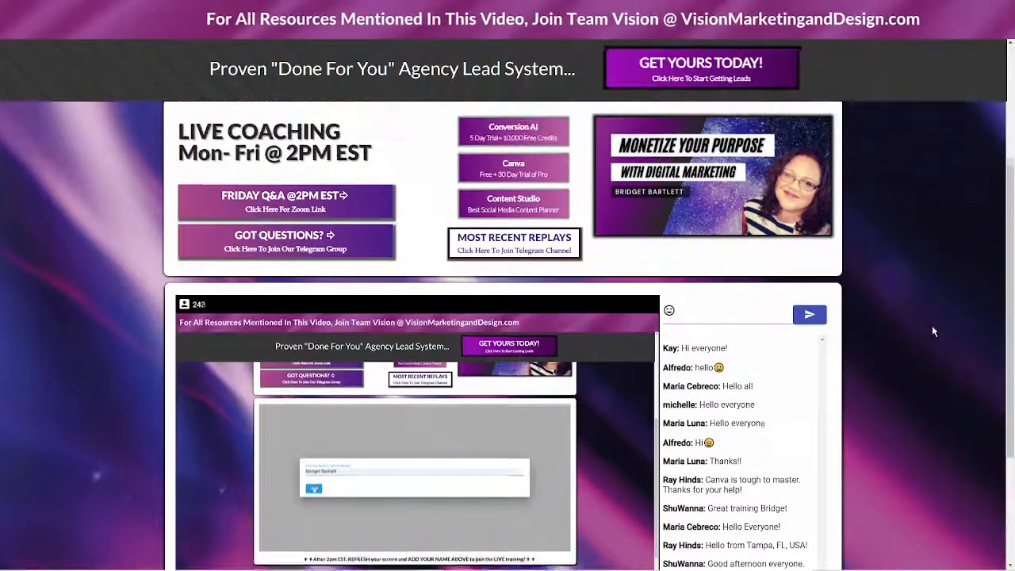
scroll(933, 326, "up", 3)
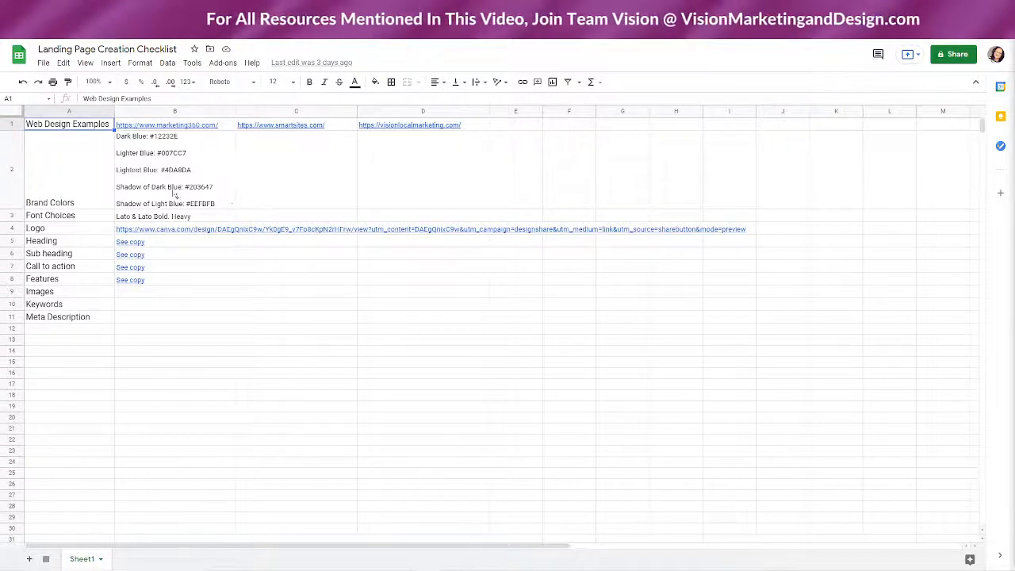
Step: Review the Landing Page Creation Checklist and read through the features in the Agency Website Landing Page Copy document
mouse_move(178, 131)
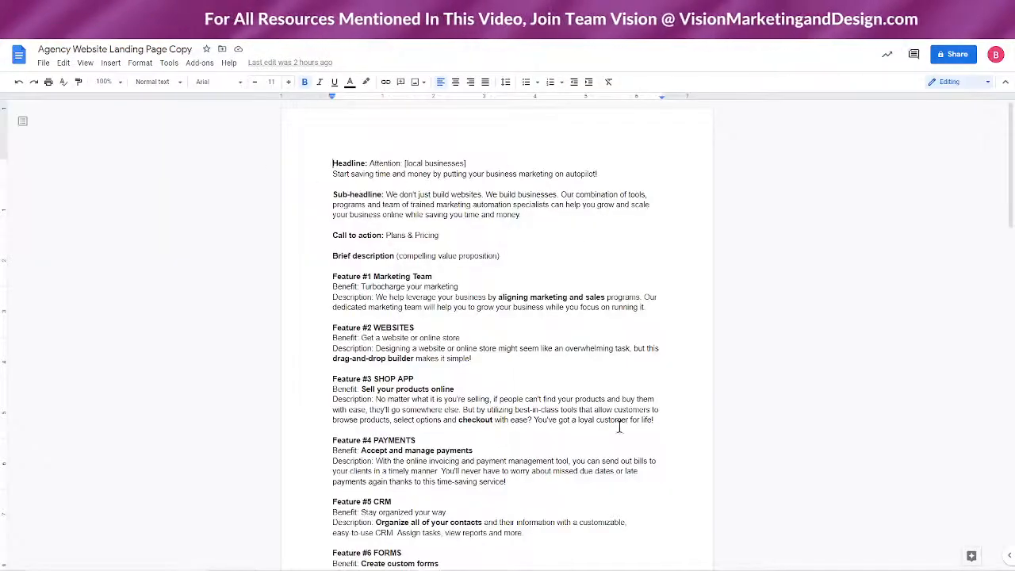
scroll(441, 374, "down", 5)
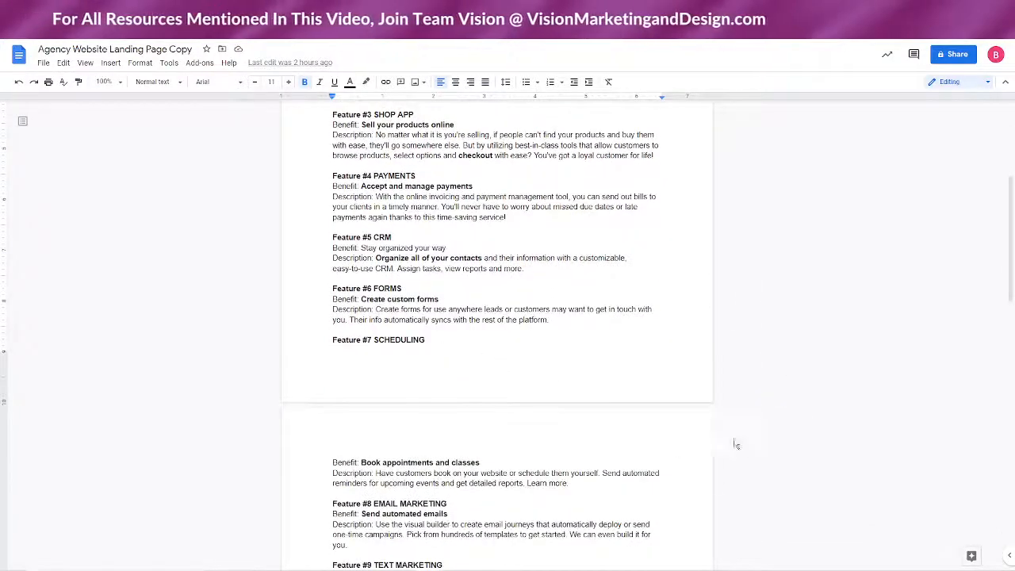
scroll(732, 442, "down", 8)
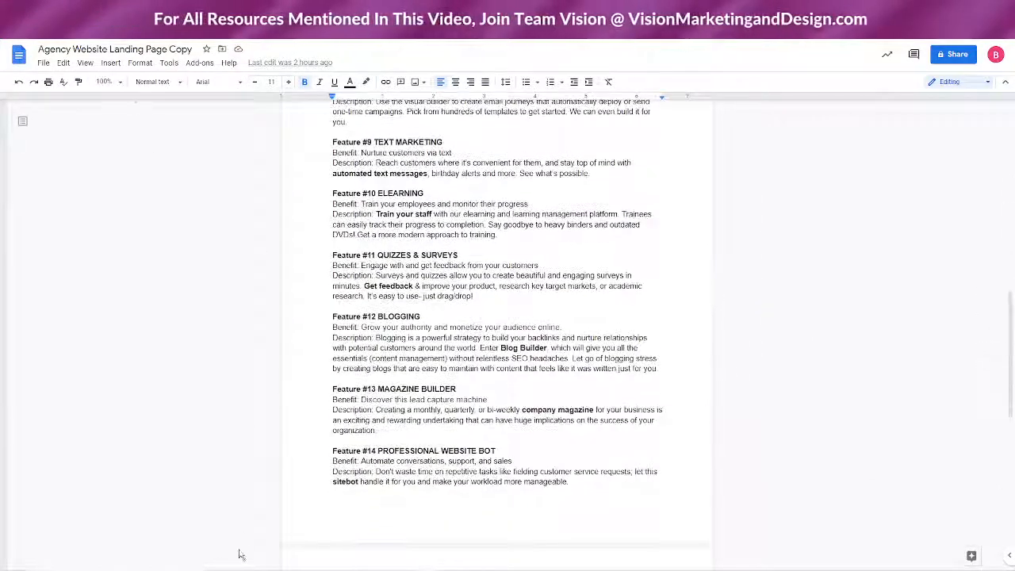
Step: Switch to Builderall and start a new Cheetah site based on the Professional Templates
left_click(402, 560)
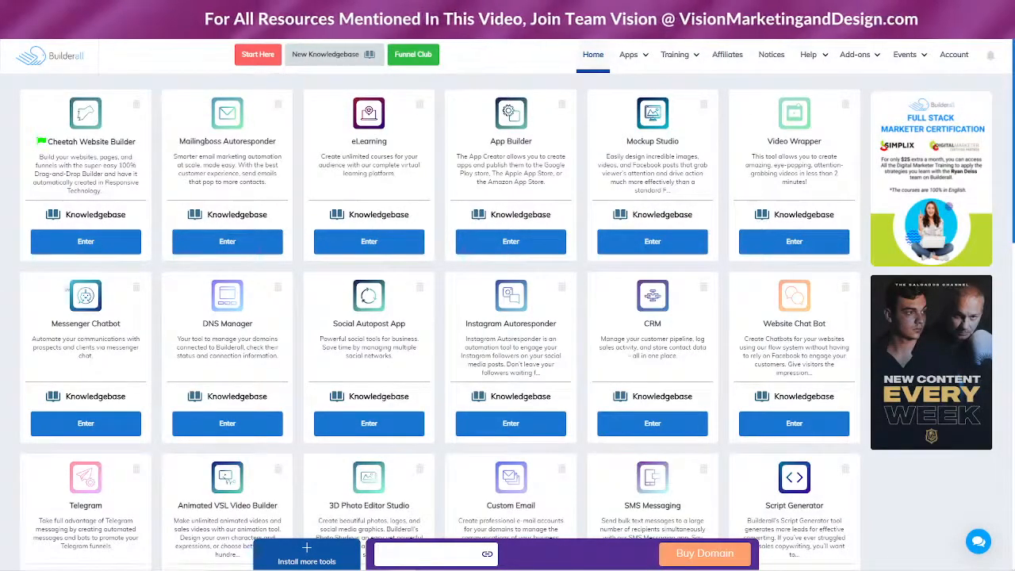
left_click(80, 247)
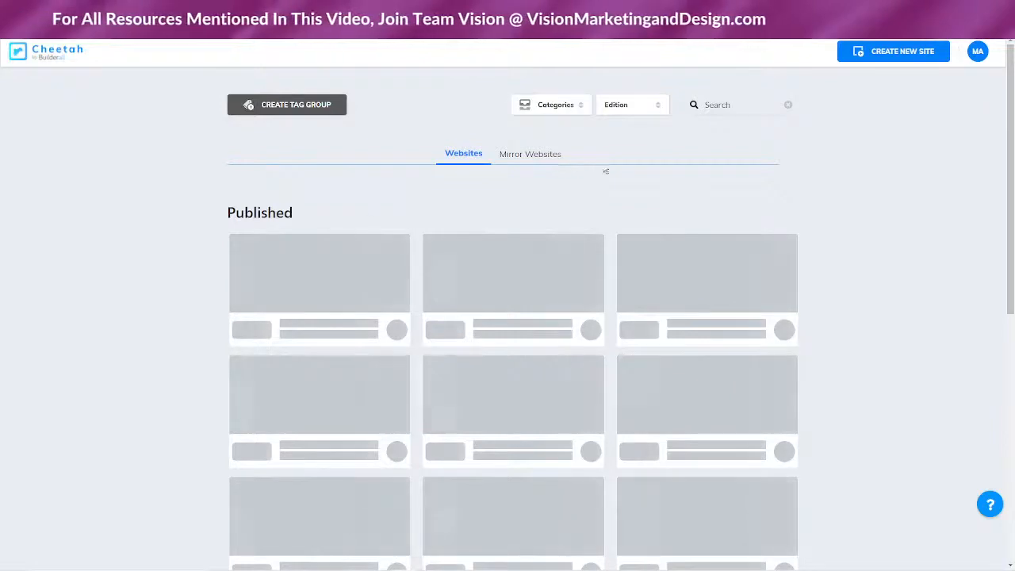
left_click(904, 51)
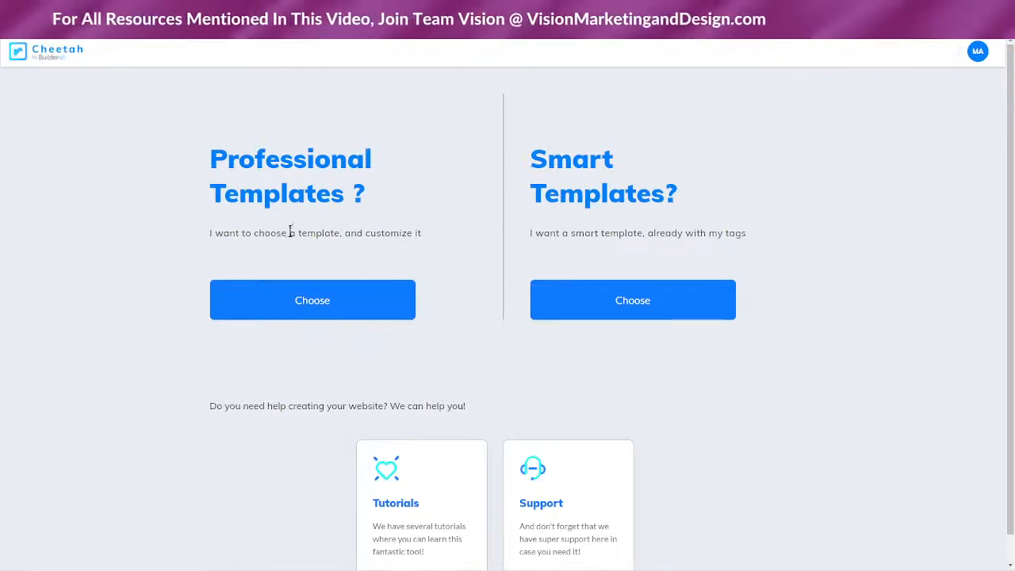
left_click(303, 306)
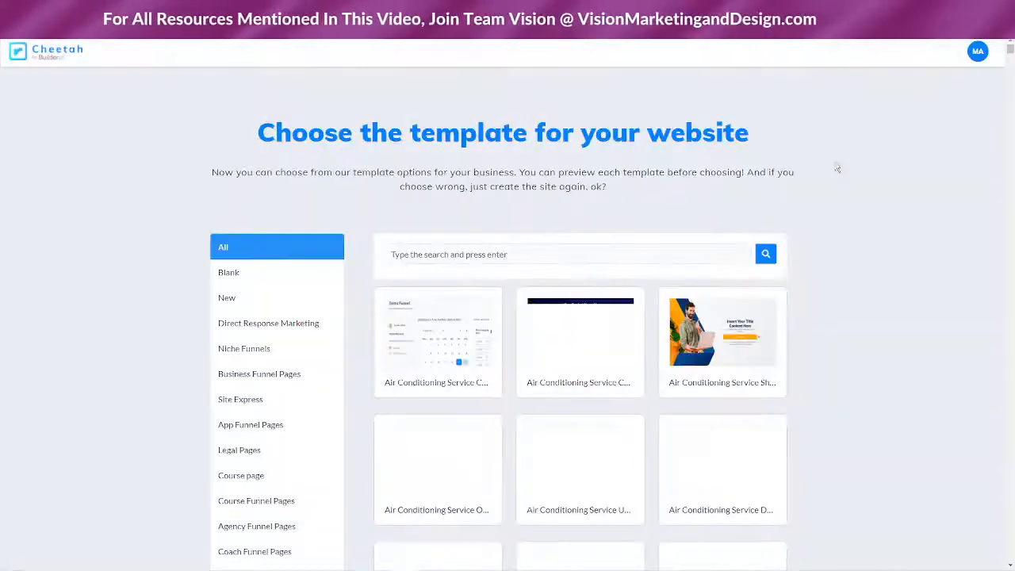
Step: Create the website from the Blank Template and confirm its publication
scroll(875, 294, "down", 11)
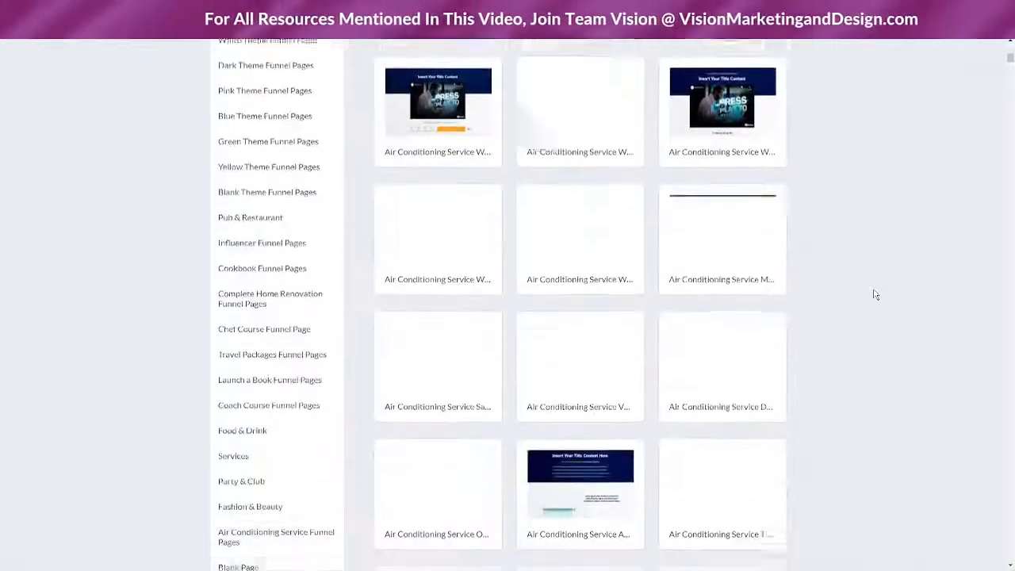
scroll(875, 294, "up", 11)
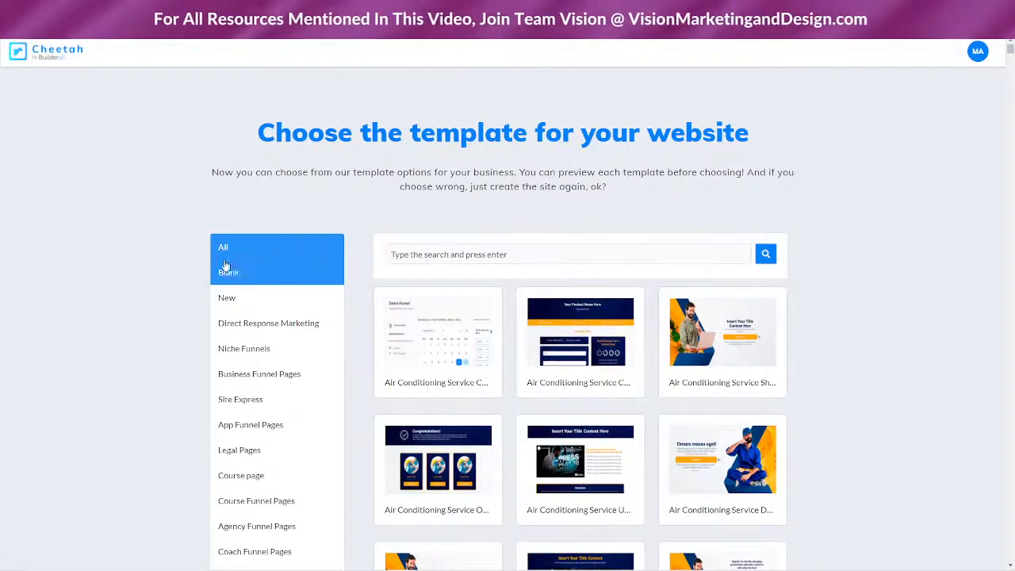
left_click(236, 274)
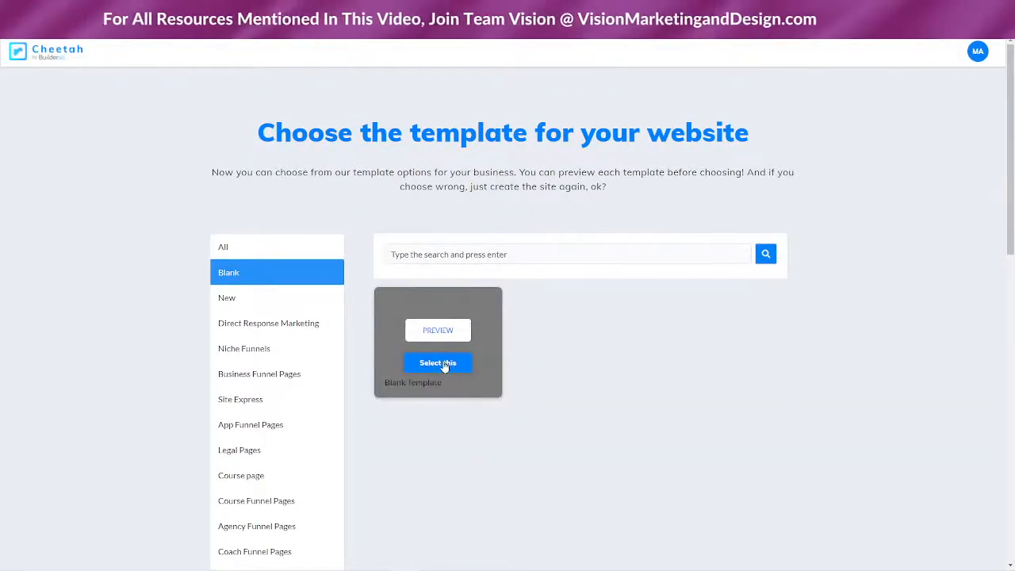
left_click(444, 364)
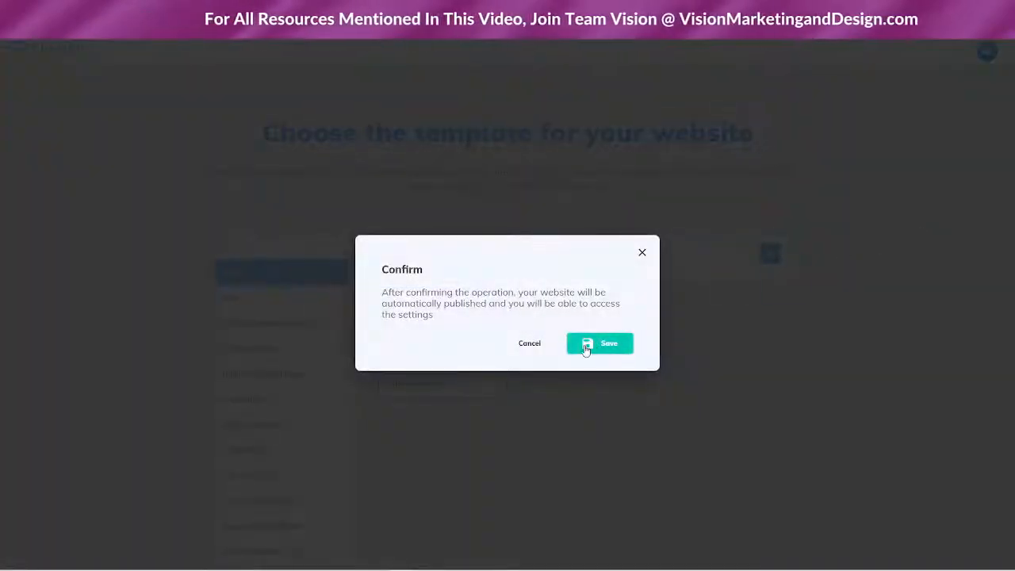
left_click(586, 346)
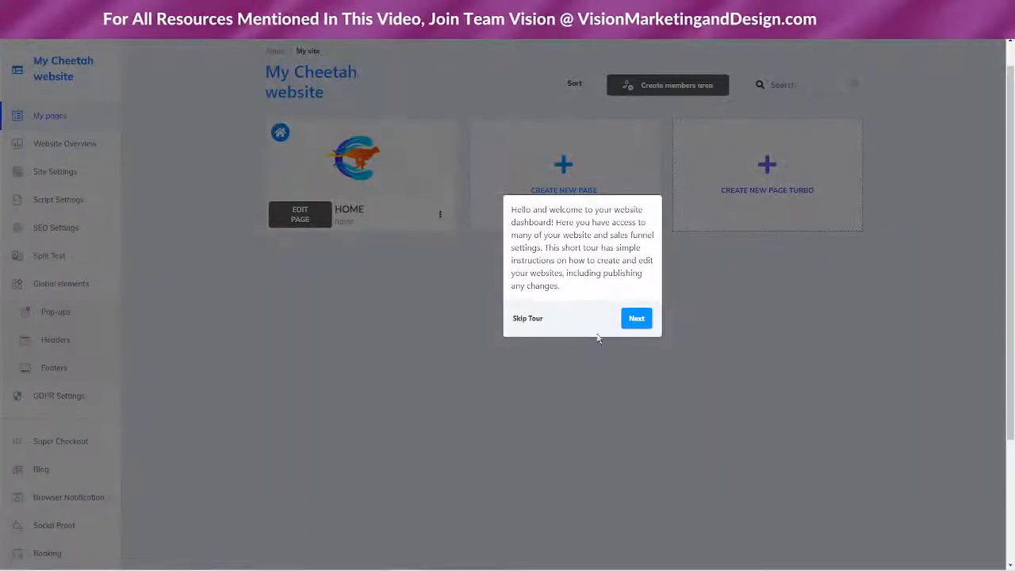
Step: Skip the welcome tour and open the site fonts settings in the HOME page's editor
left_click(528, 319)
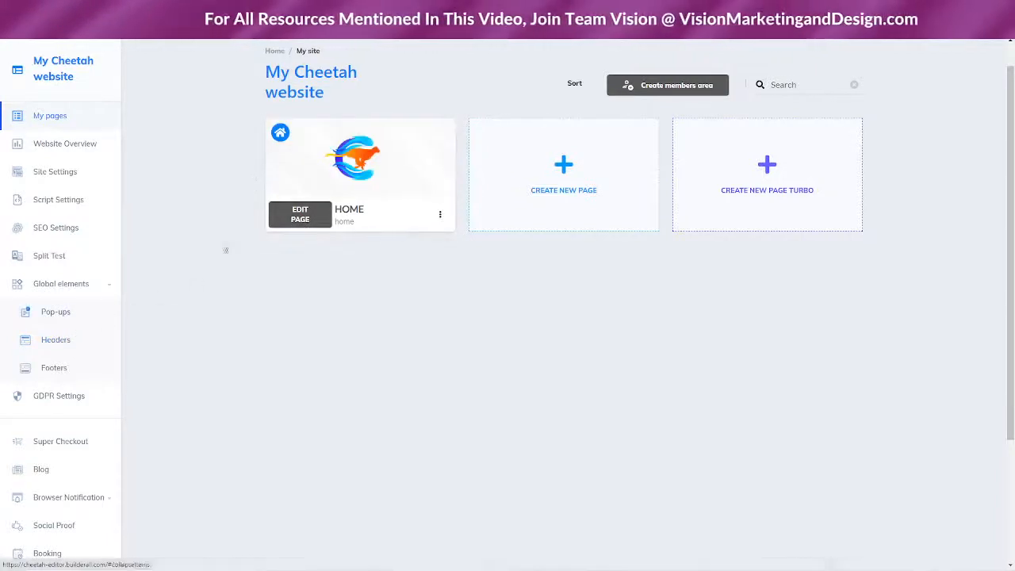
left_click(294, 214)
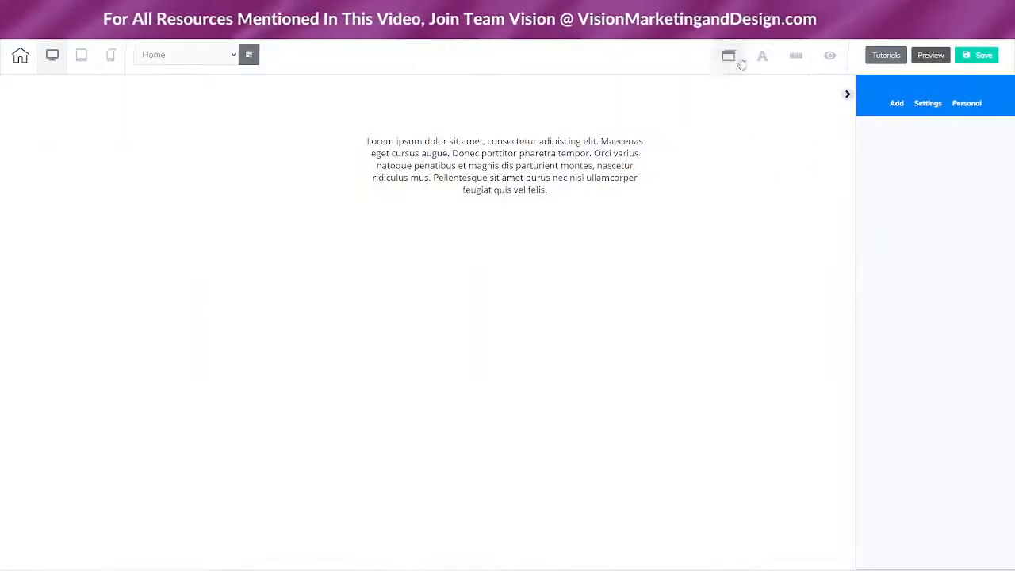
left_click(762, 56)
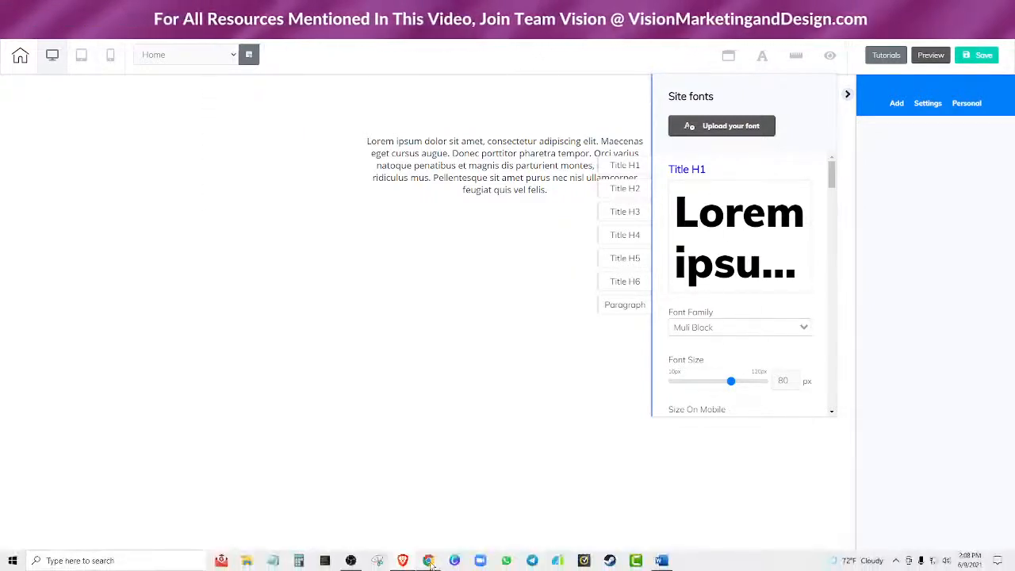
Step: Check the brand's font choices in the Landing Page Creation Checklist spreadsheet and return to the page editor
mouse_move(429, 561)
left_click(422, 529)
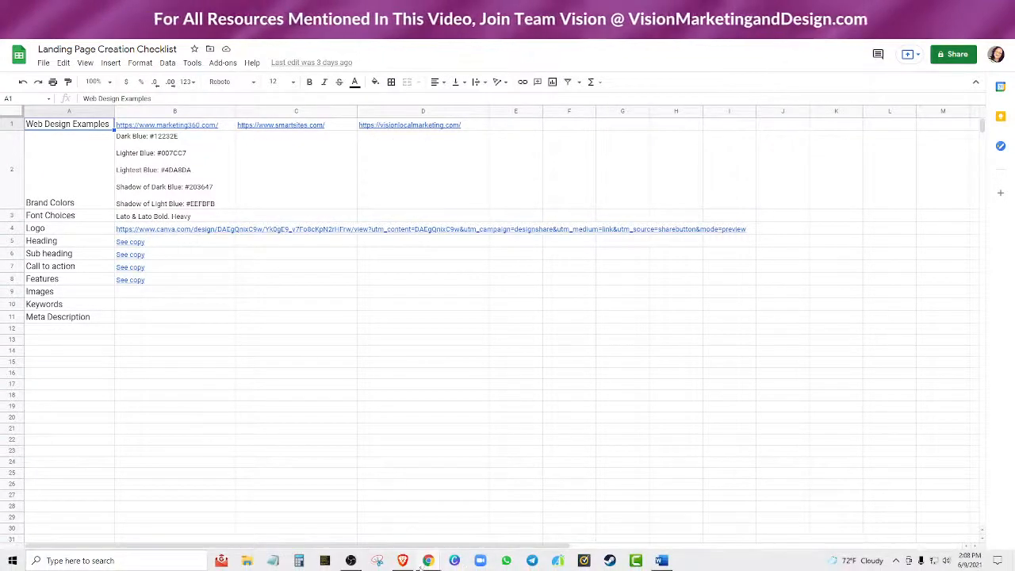
left_click(403, 561)
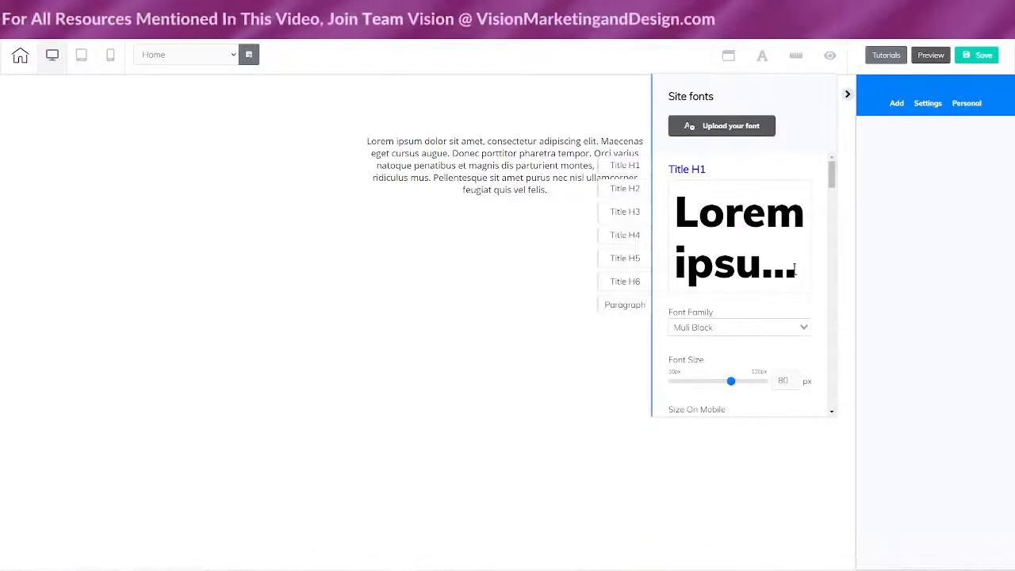
Step: Set the Title H1 site font to Lato Black with a font size of 60 px
left_click(803, 329)
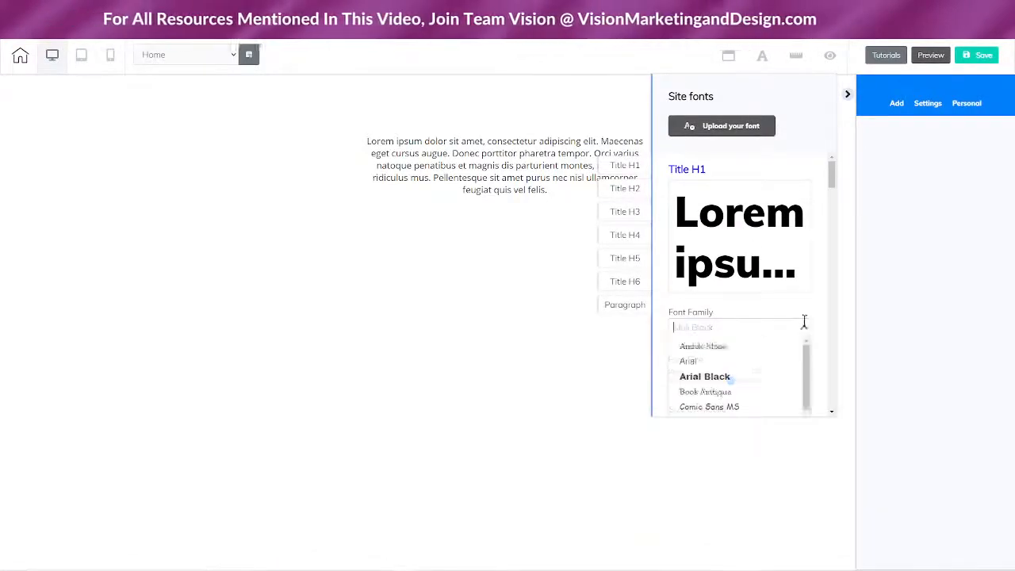
scroll(821, 336, "down", 2)
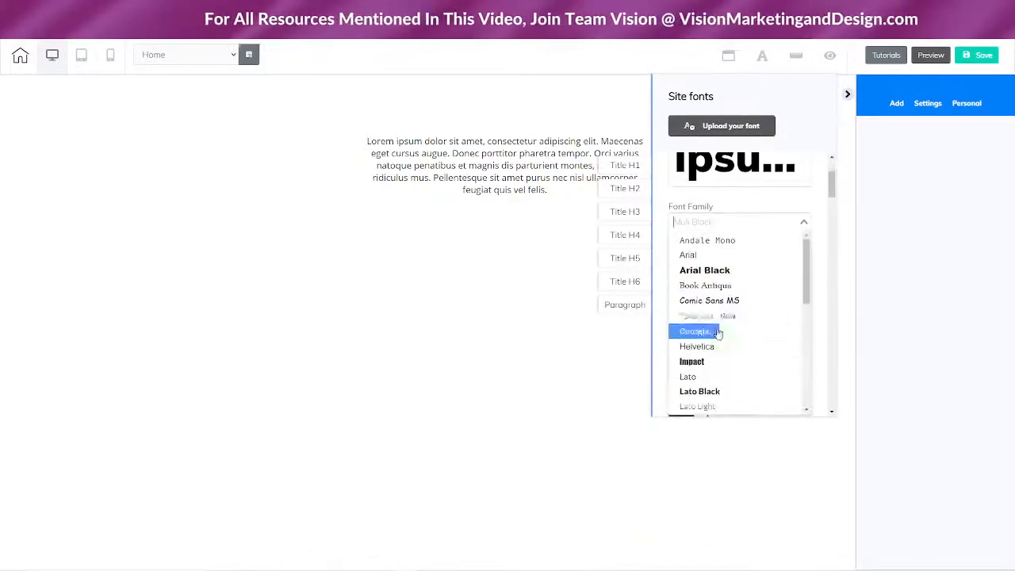
scroll(682, 337, "down", 2)
left_click(704, 285)
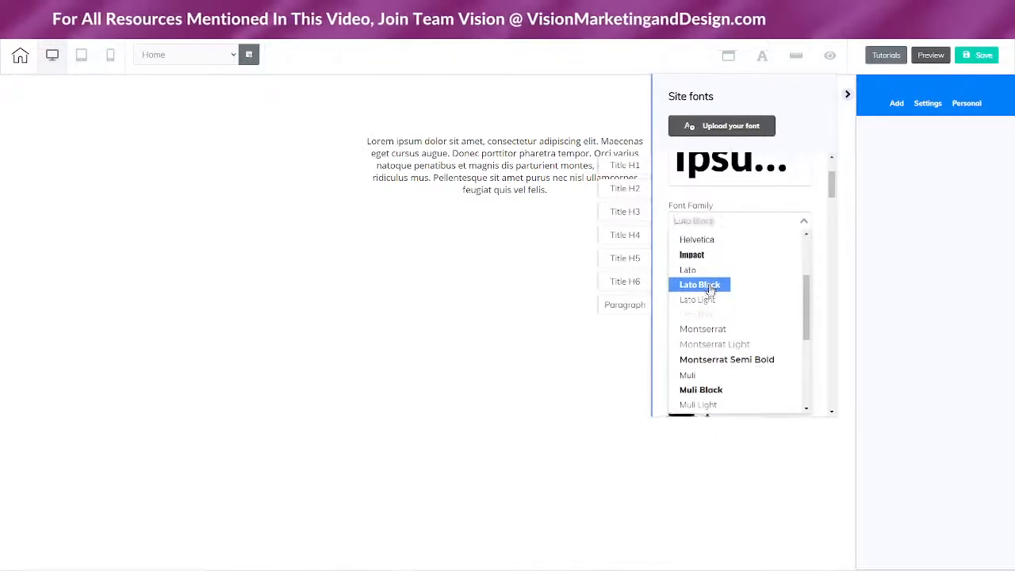
scroll(707, 287, "up", 3)
scroll(713, 373, "down", 2)
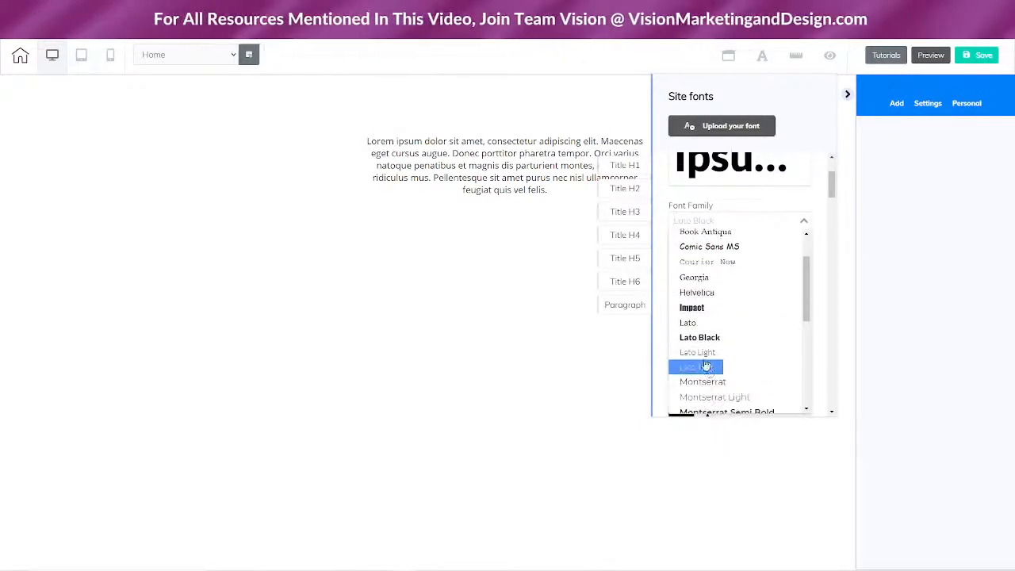
left_click(819, 279)
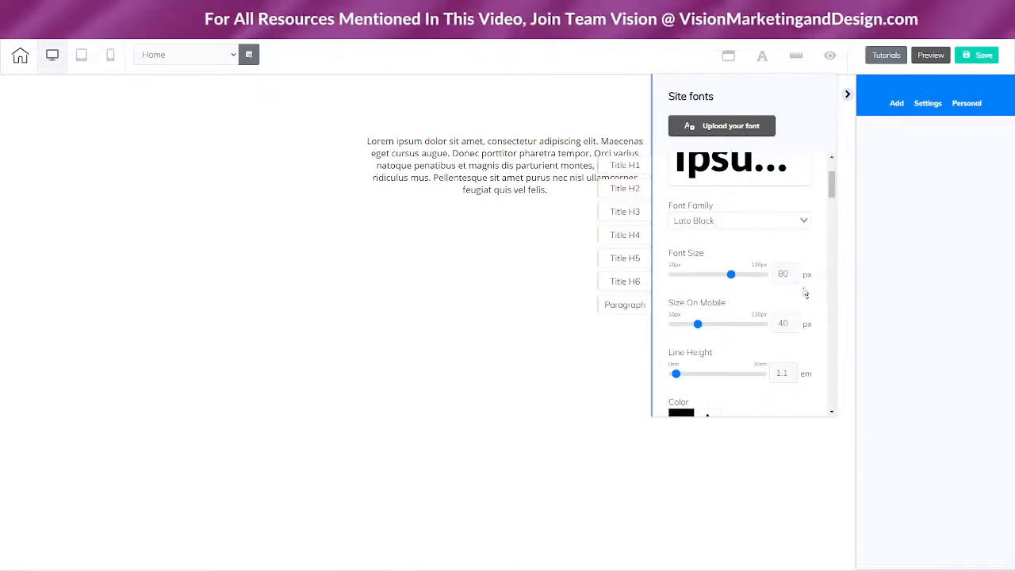
left_click_drag(731, 278, 716, 271)
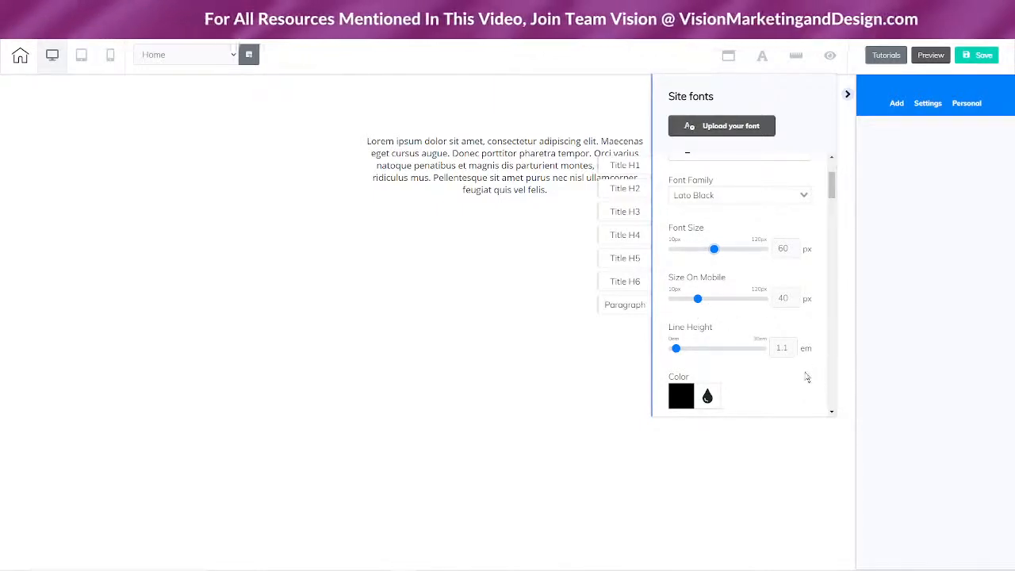
Step: Set the Title H2 site font family to Lato Black
scroll(804, 368, "down", 5)
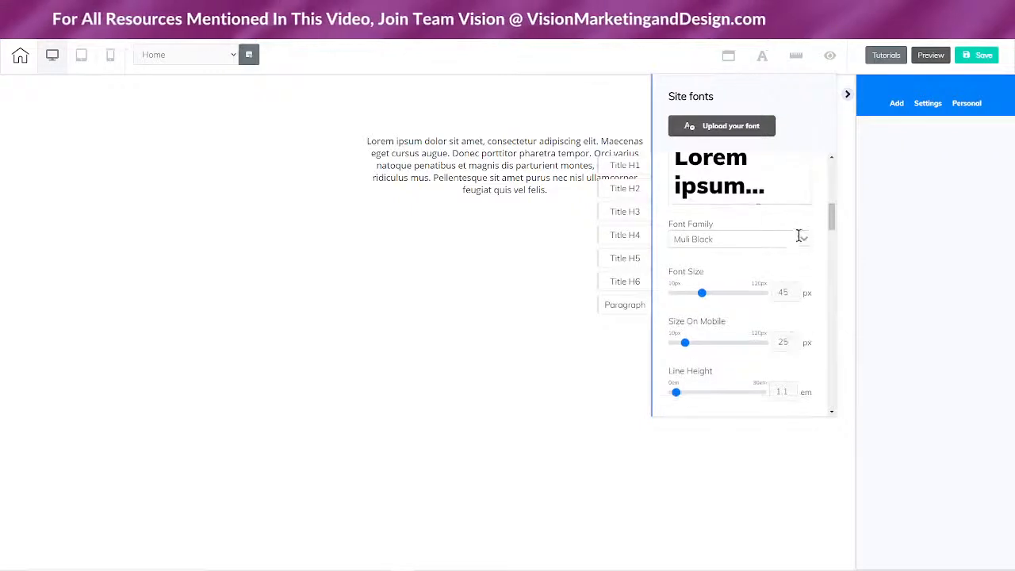
left_click(803, 237)
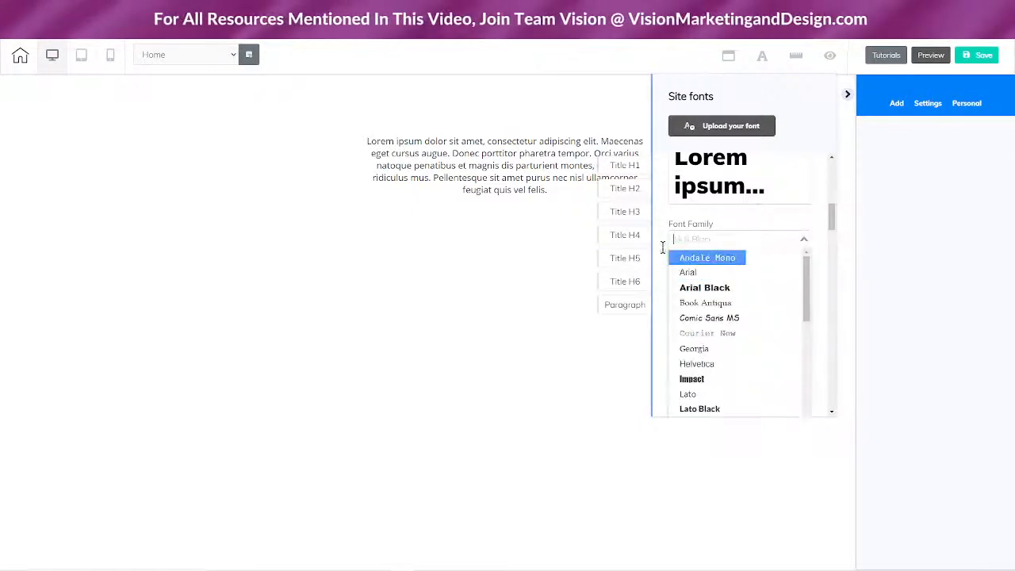
left_click(707, 408)
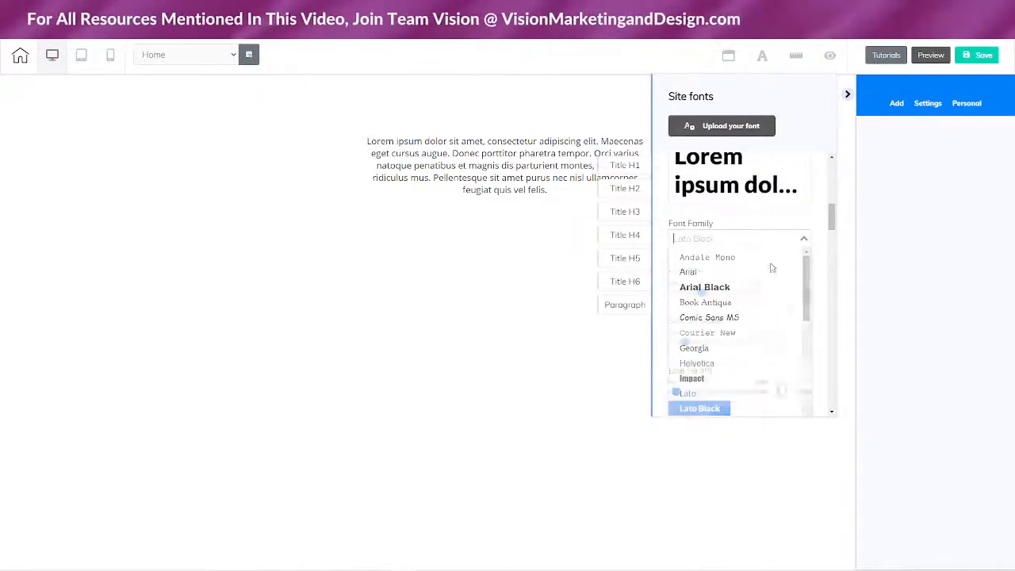
left_click(819, 250)
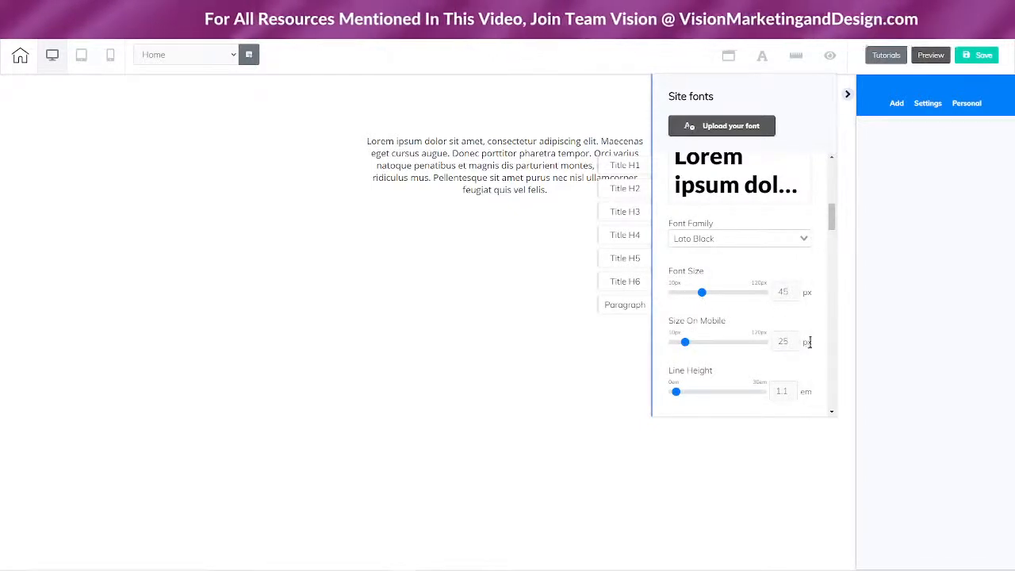
scroll(801, 349, "down", 3)
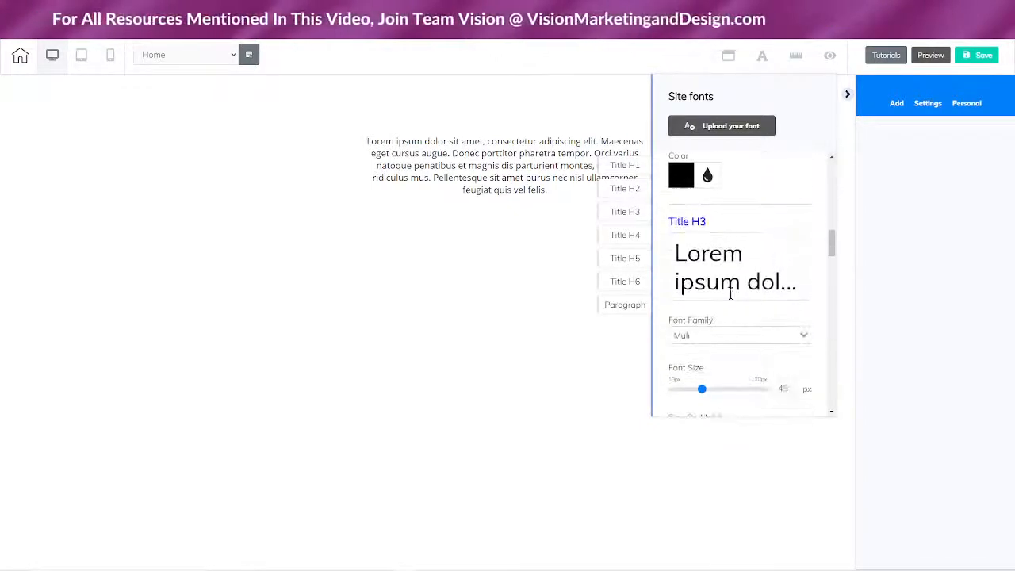
Step: Set the Title H3 site font family to Lato Black
left_click(801, 335)
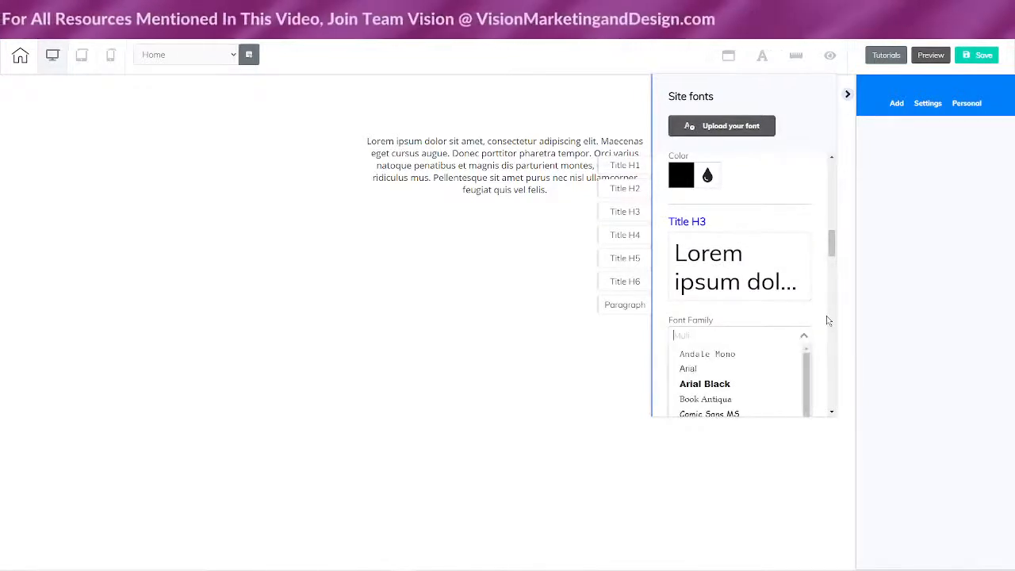
scroll(827, 321, "down", 1)
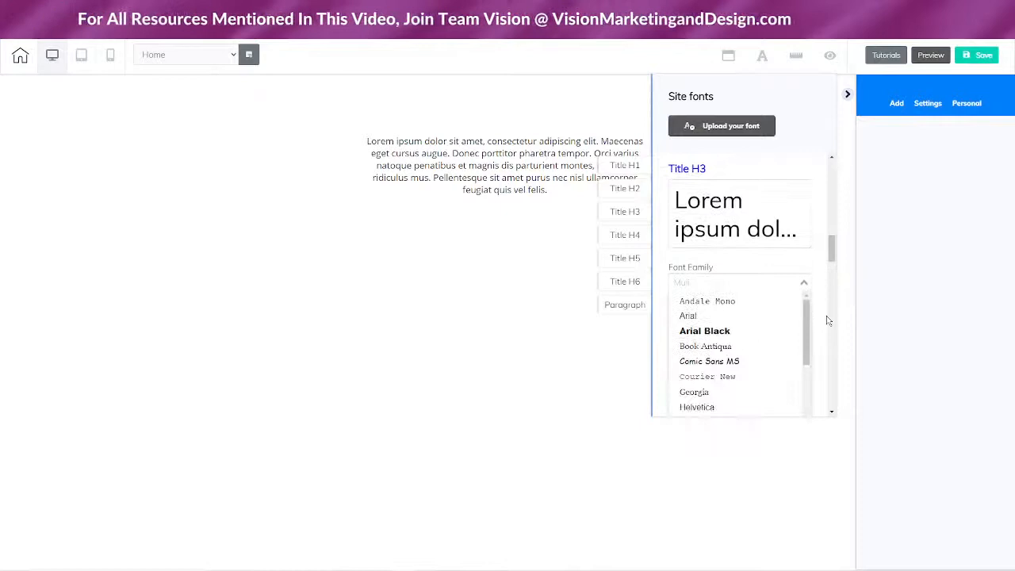
scroll(714, 372, "down", 3)
left_click(701, 347)
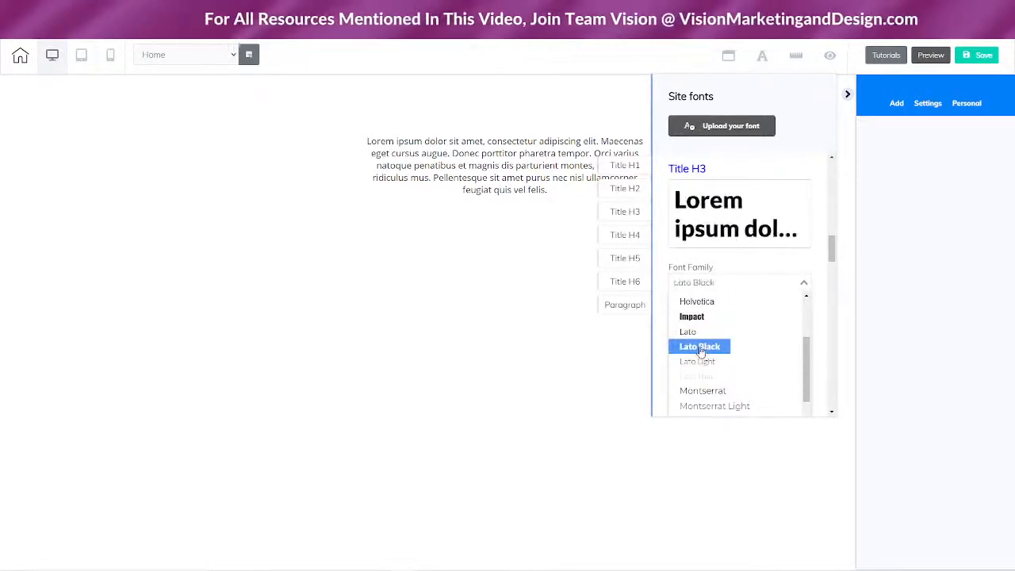
left_click(816, 329)
Step: Set the Title H4 site font family to Lato
scroll(824, 293, "down", 5)
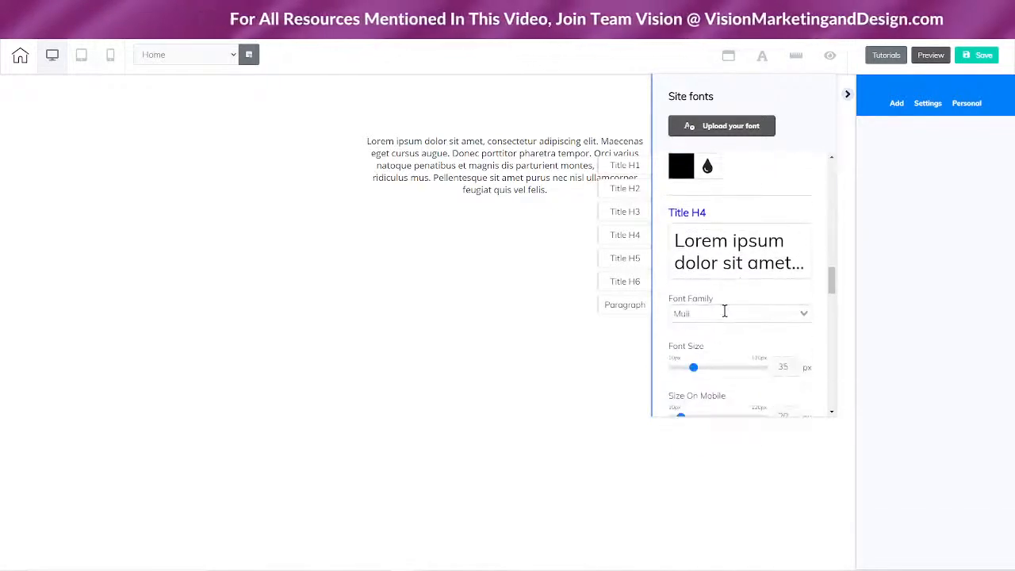
left_click(802, 312)
scroll(757, 351, "down", 3)
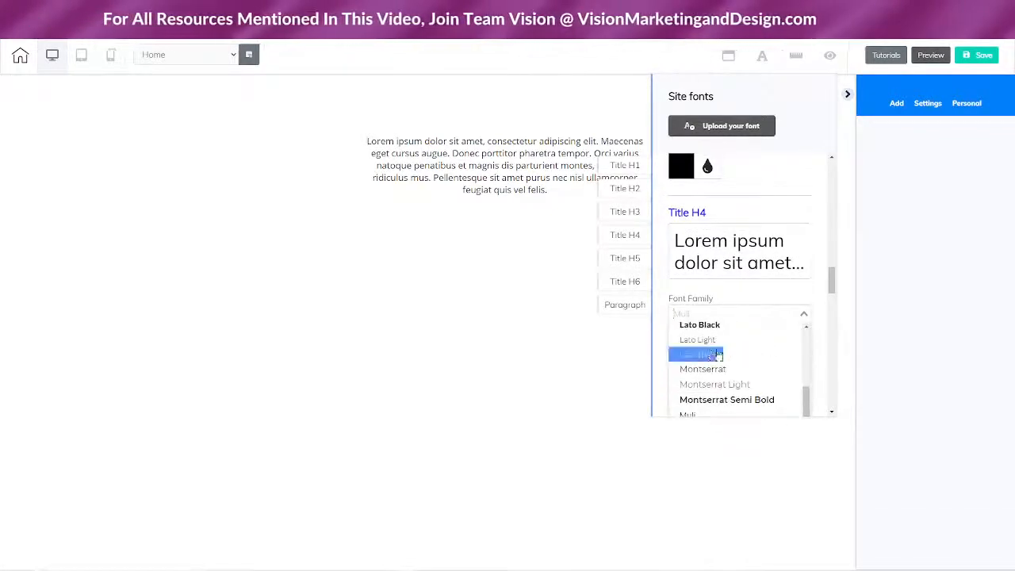
left_click(689, 364)
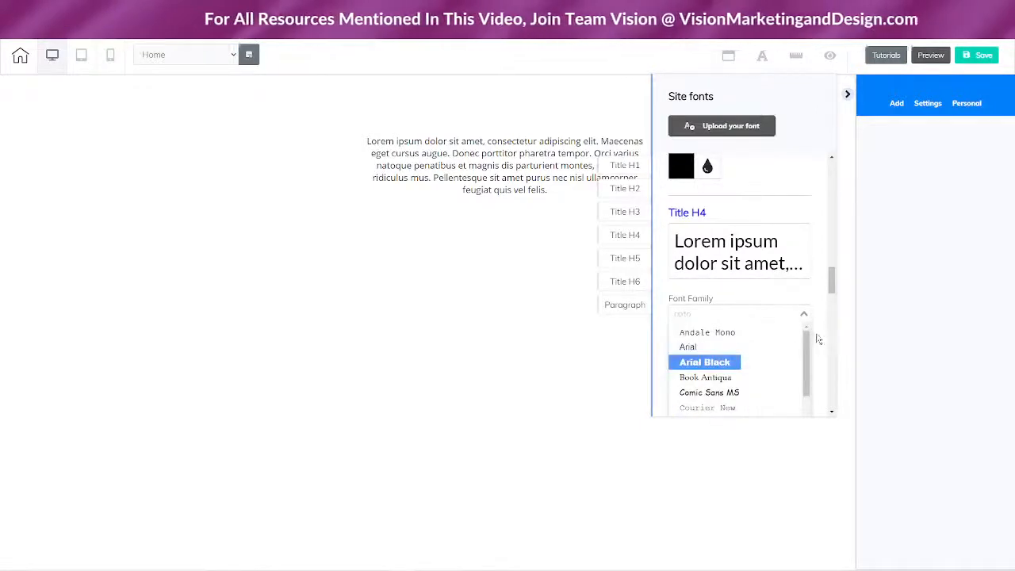
left_click(818, 339)
Step: Set the Title H5 site font family to Lato
scroll(821, 340, "down", 5)
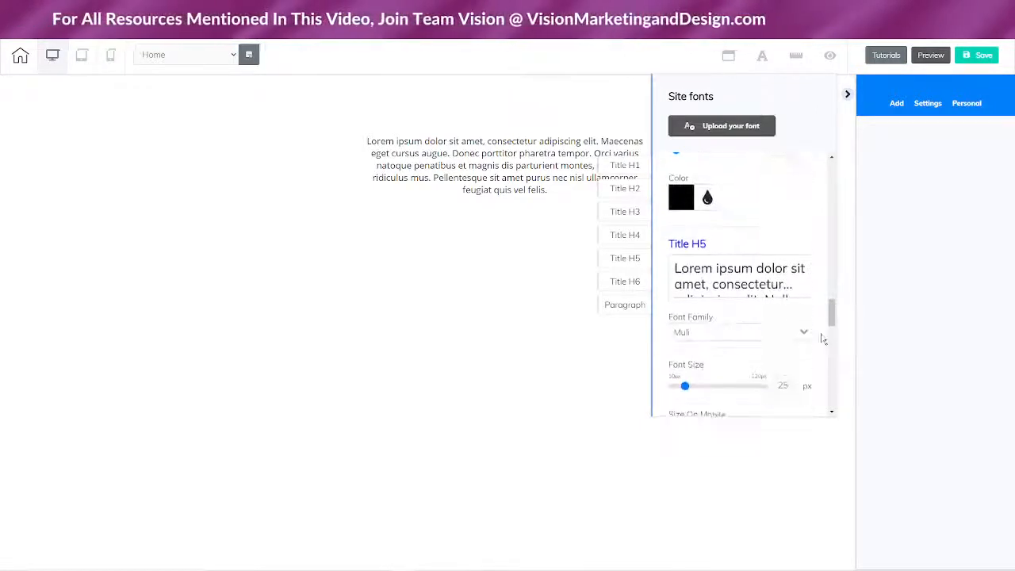
scroll(808, 317, "down", 1)
left_click(804, 281)
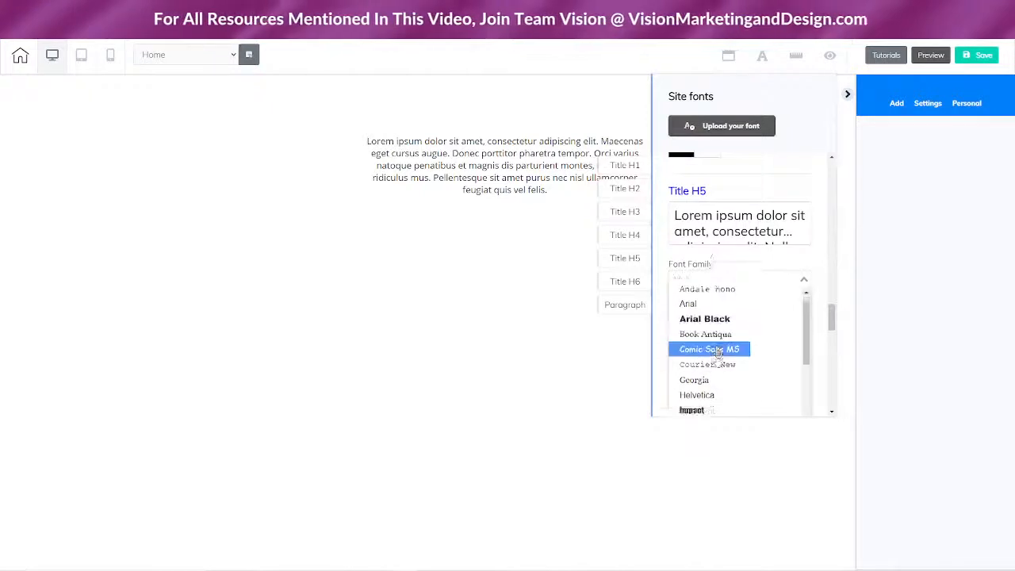
left_click(687, 384)
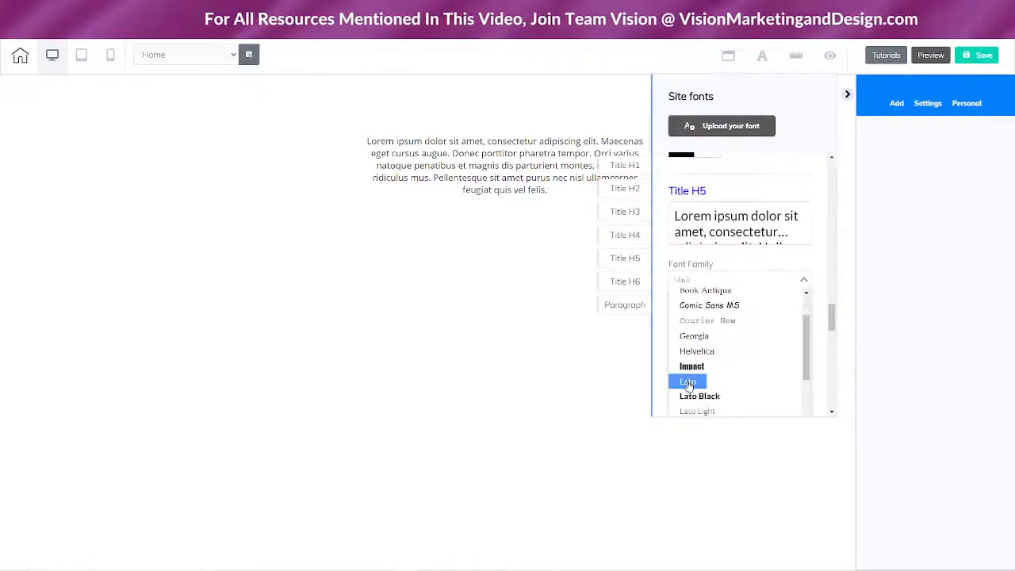
left_click(821, 333)
Step: Set the Title H6 site font family to Lato
scroll(821, 332, "down", 5)
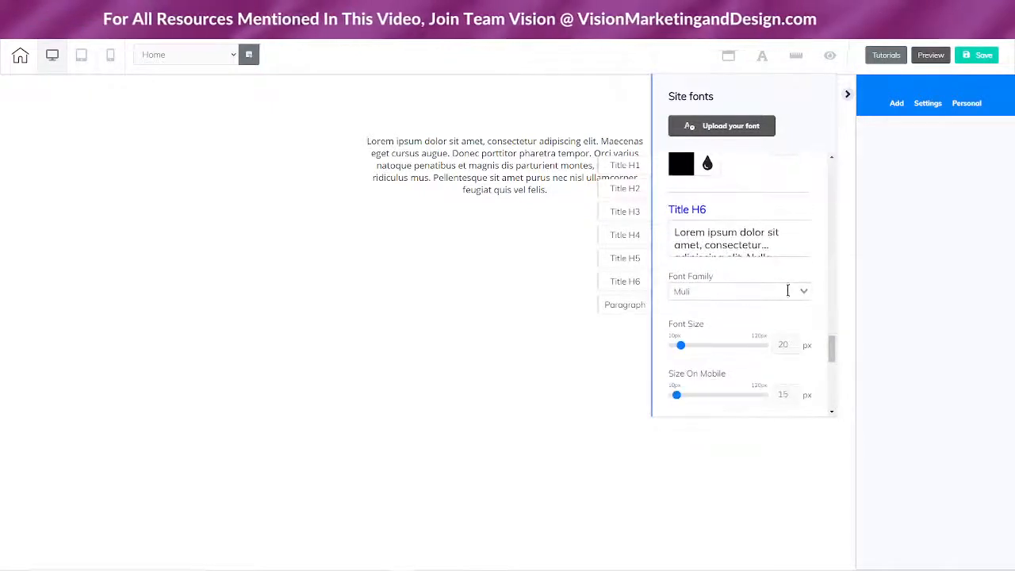
left_click(802, 289)
scroll(752, 357, "down", 5)
scroll(729, 363, "up", 4)
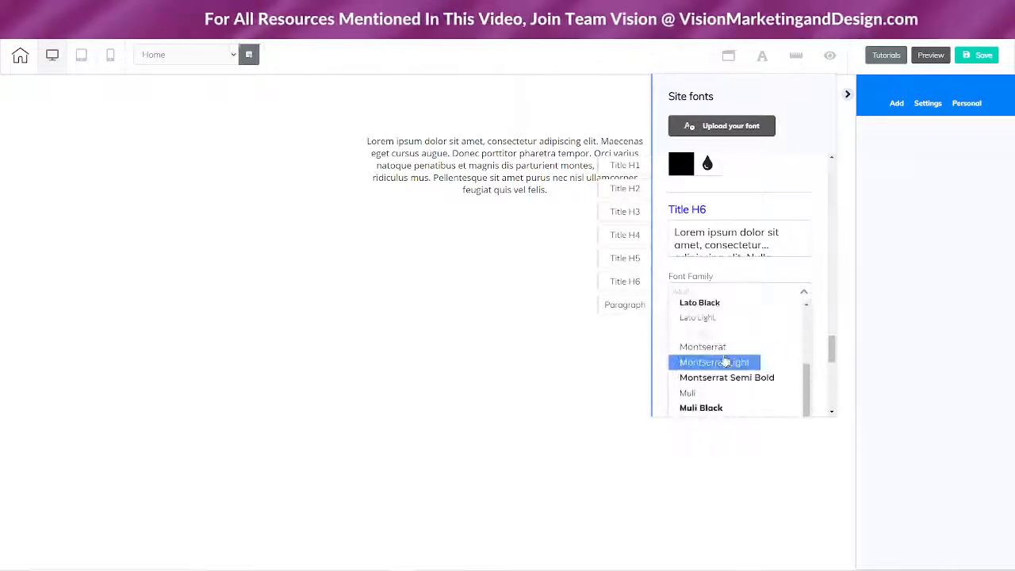
left_click(701, 341)
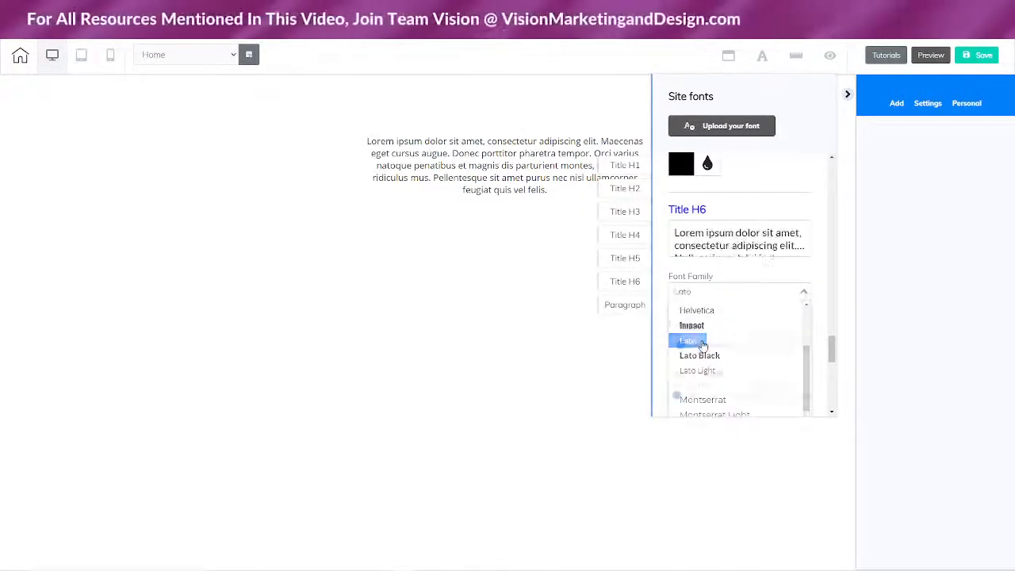
left_click(819, 343)
Step: Set the Paragraph site font family to Lato
scroll(818, 344, "down", 1)
scroll(819, 344, "down", 6)
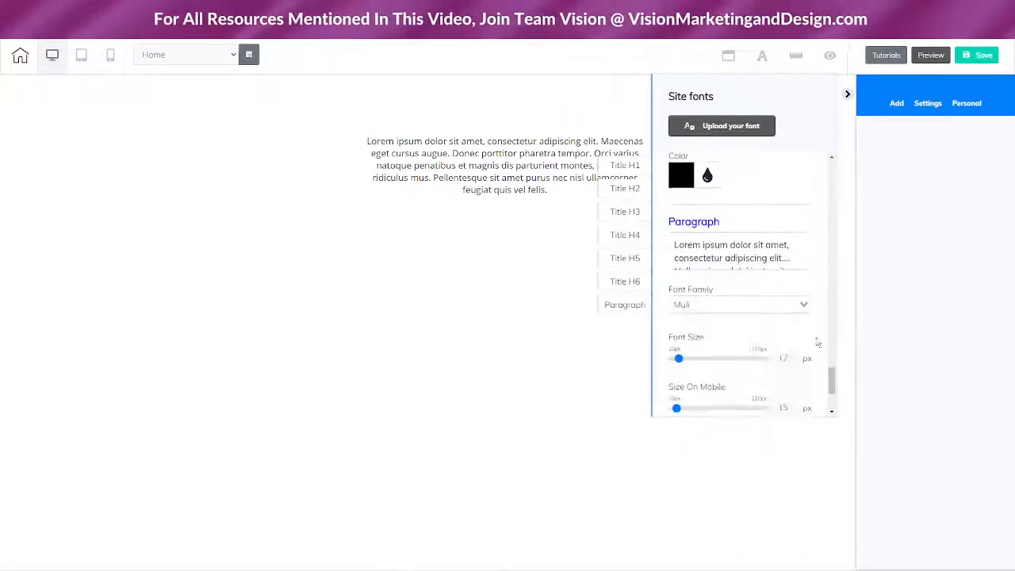
left_click(801, 248)
scroll(748, 351, "down", 3)
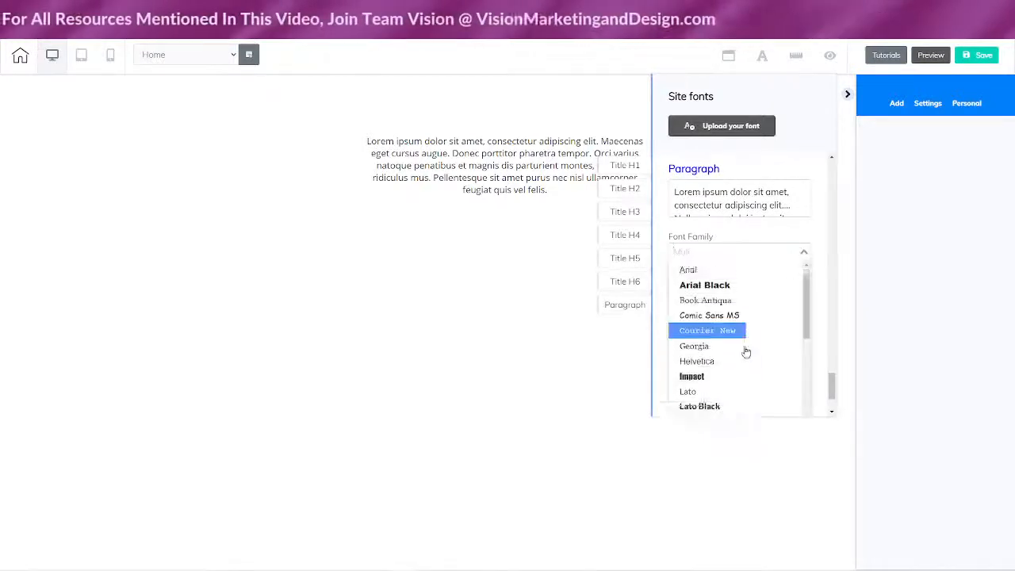
left_click(689, 304)
left_click(822, 335)
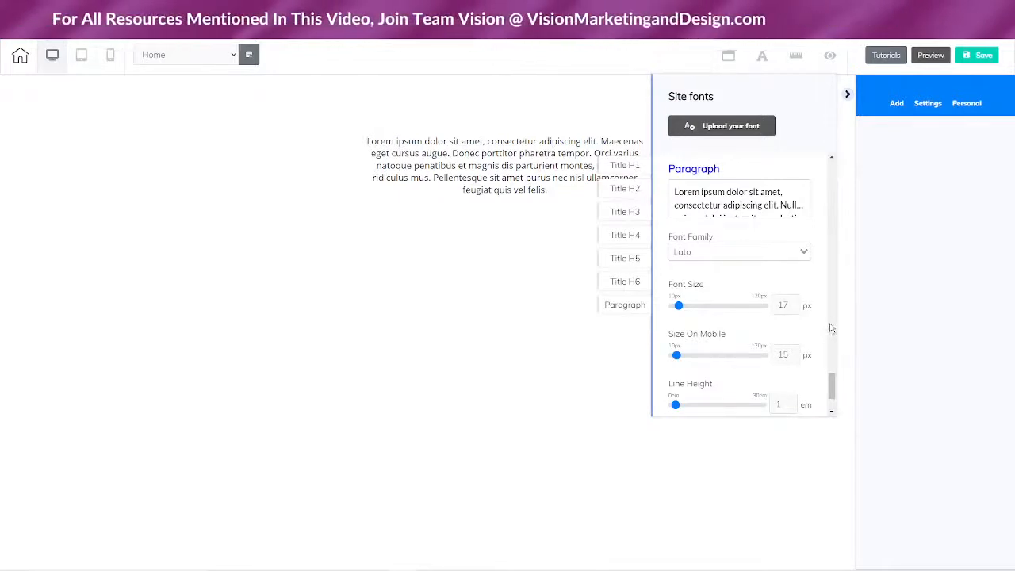
Step: Change the Title H1 site font color to dark gray #5E5E5E
scroll(831, 328, "up", 10)
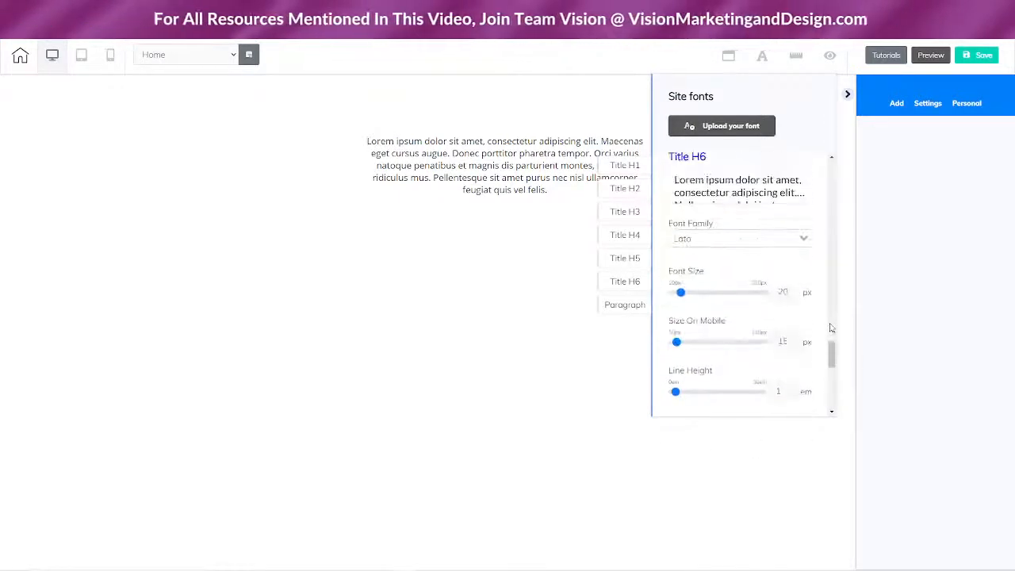
scroll(831, 328, "up", 3)
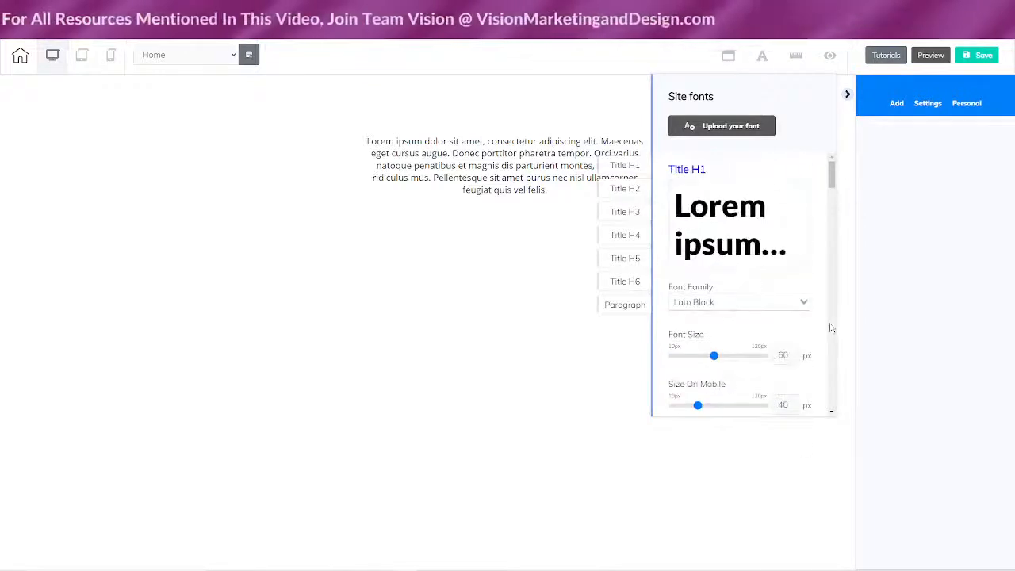
scroll(829, 324, "down", 3)
scroll(817, 346, "down", 1)
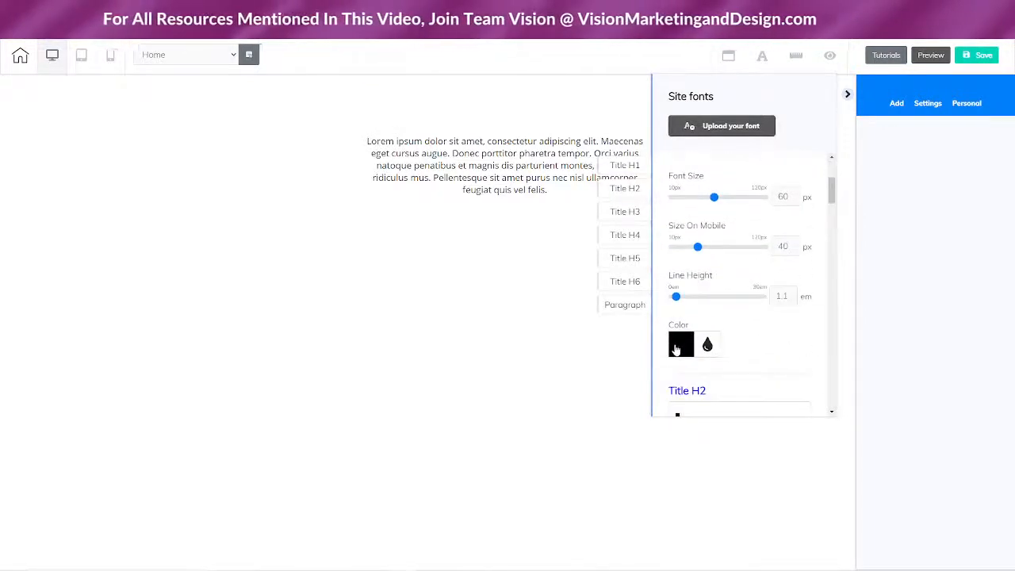
left_click(676, 349)
scroll(811, 346, "down", 2)
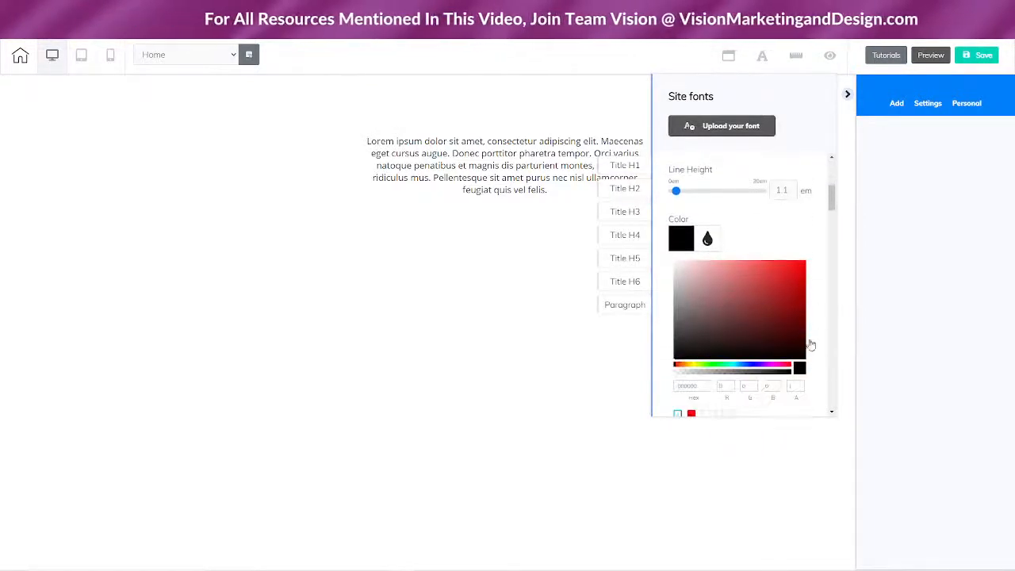
left_click(674, 313)
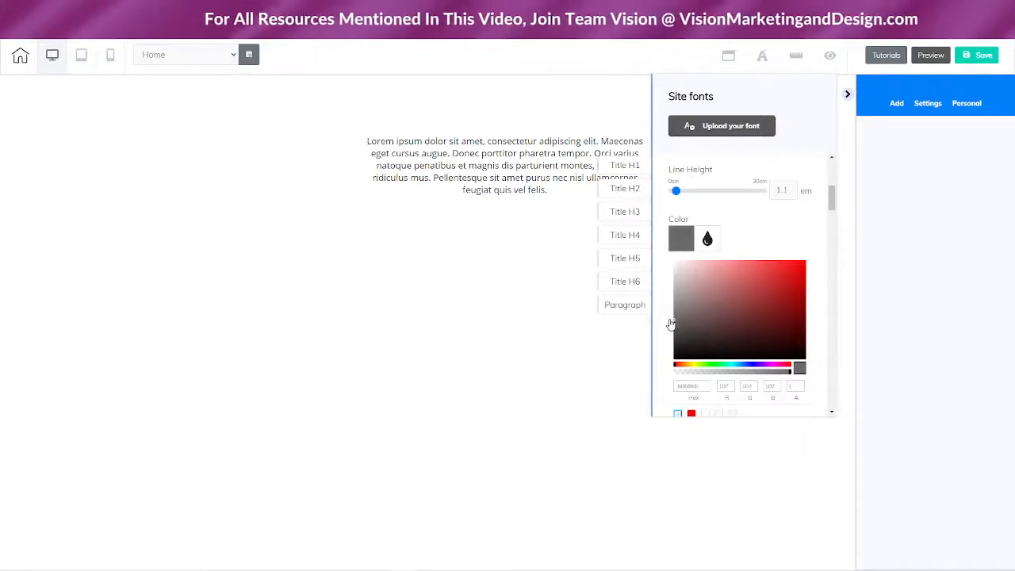
left_click_drag(670, 322, 670, 325)
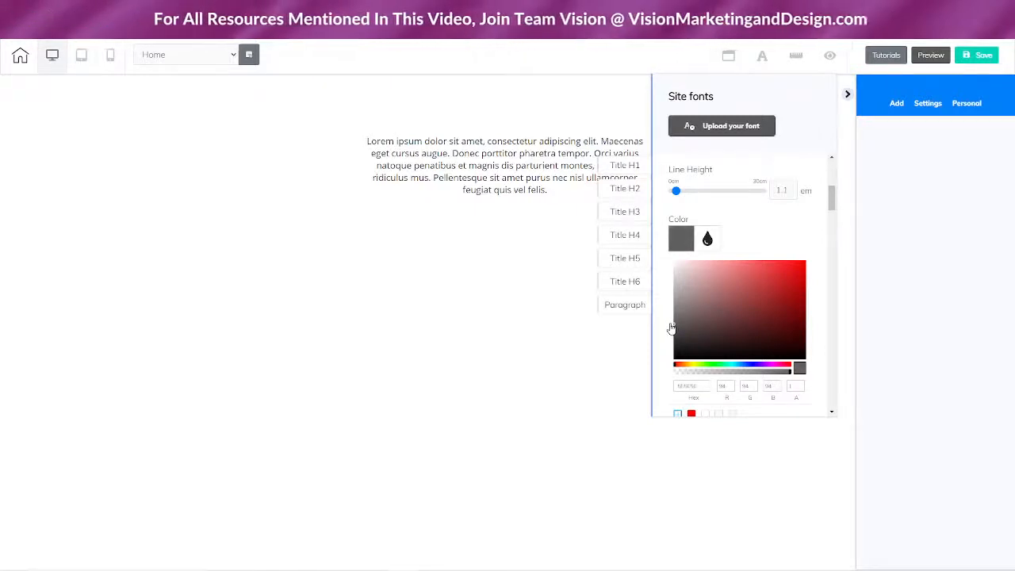
Step: Save the dark gray #5E5E5E as a color swatch and remove the other saved swatches
double_click(679, 387)
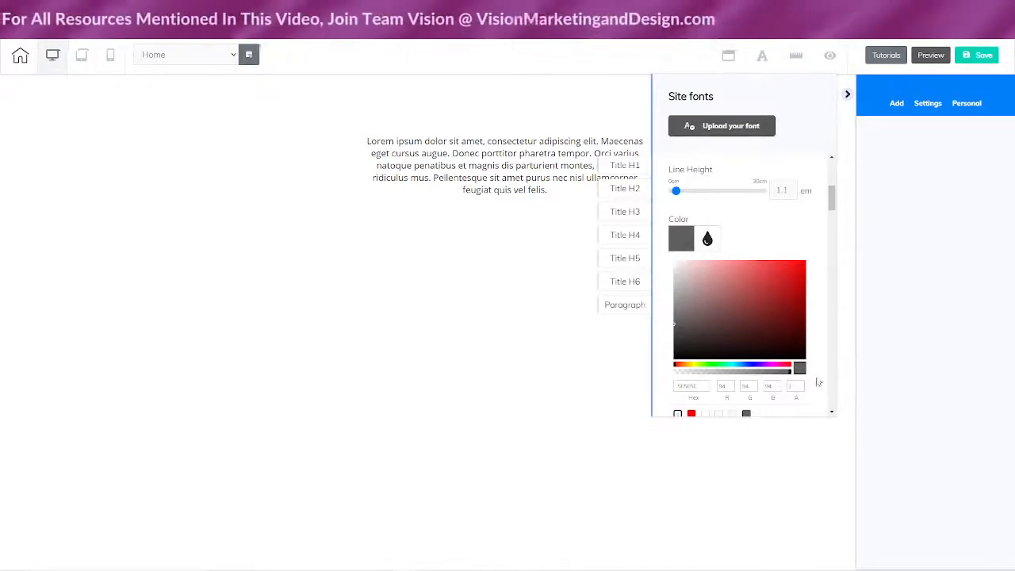
scroll(773, 386, "down", 1)
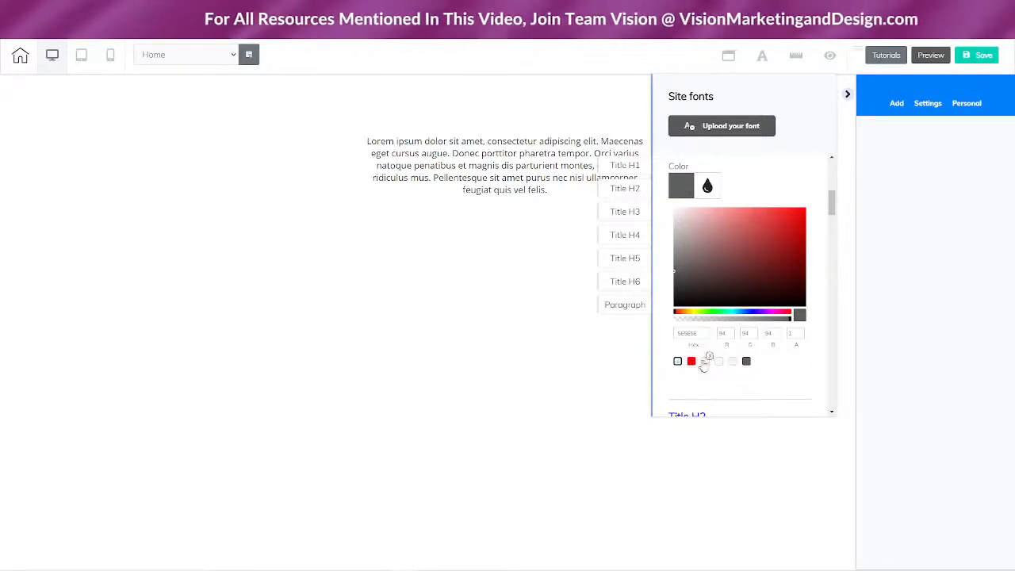
left_click(694, 360)
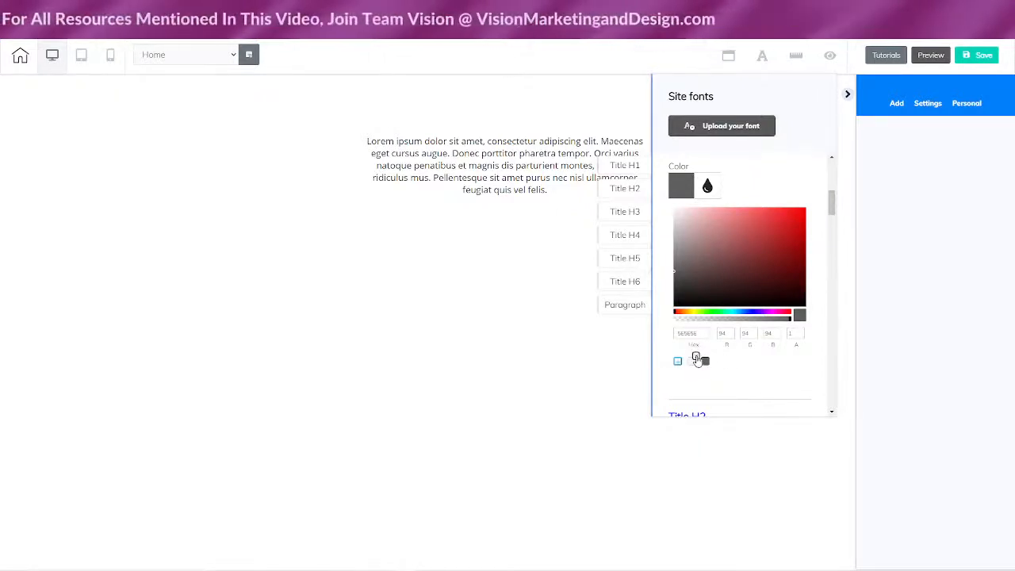
left_click(694, 361)
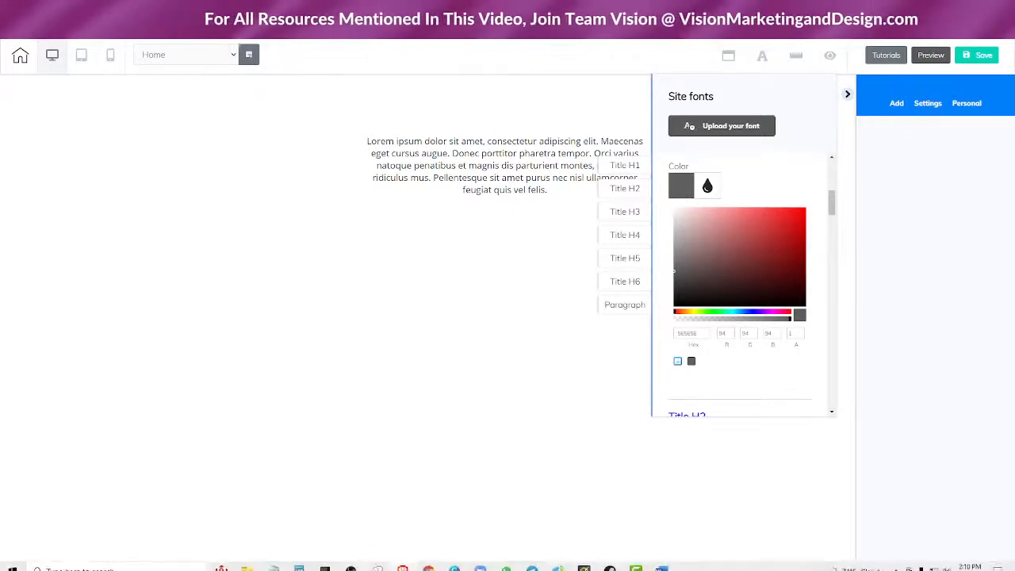
Step: Switch to the Landing Page Creation Checklist spreadsheet in Chrome
mouse_move(429, 560)
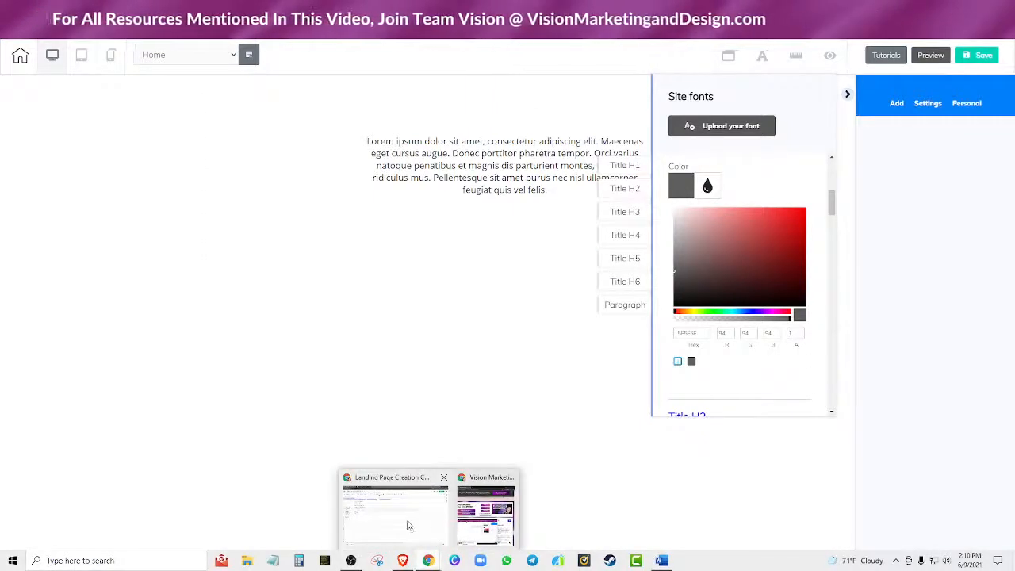
left_click(411, 527)
double_click(229, 203)
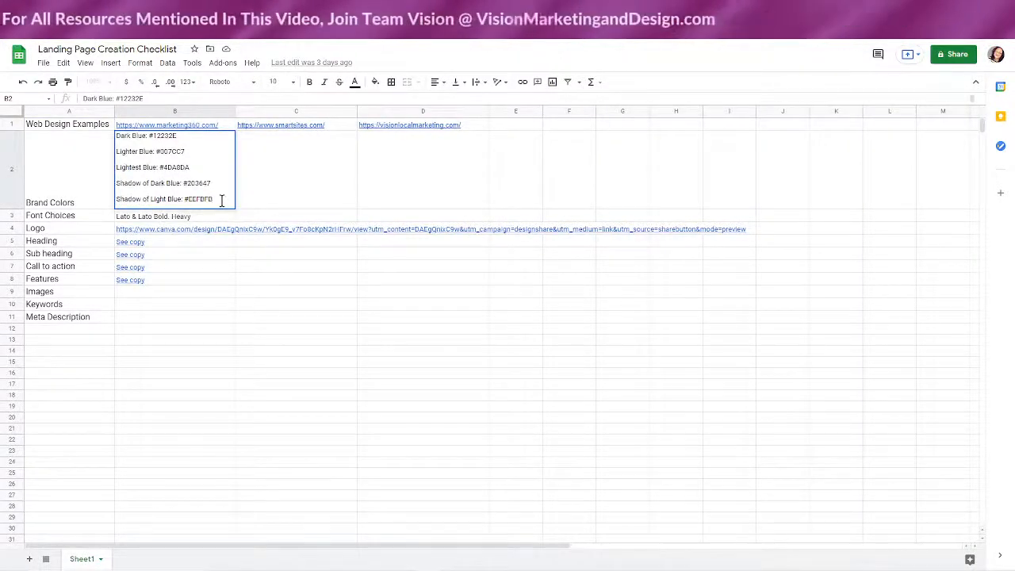
key("Return")
double_click(224, 205)
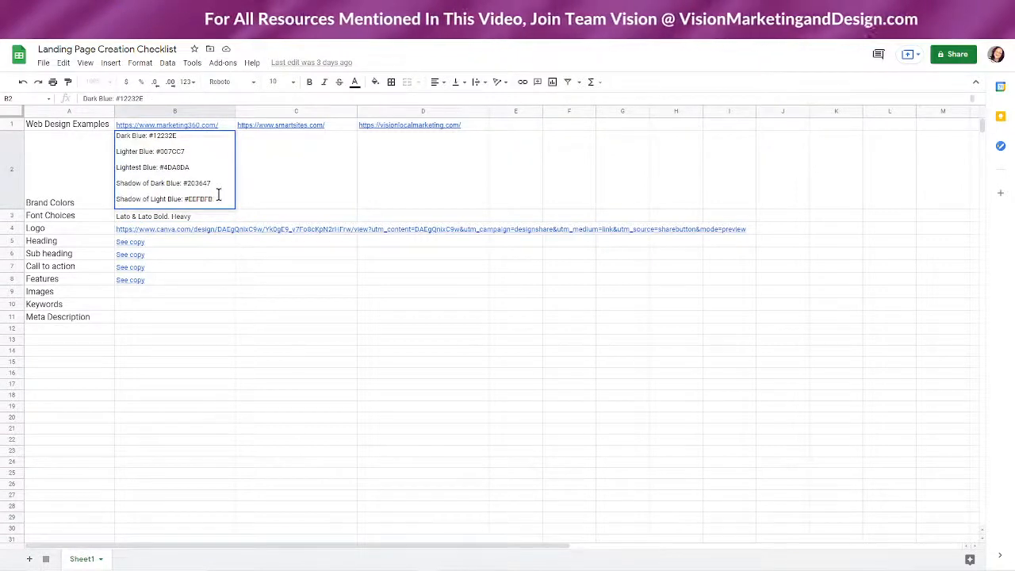
left_click(171, 97)
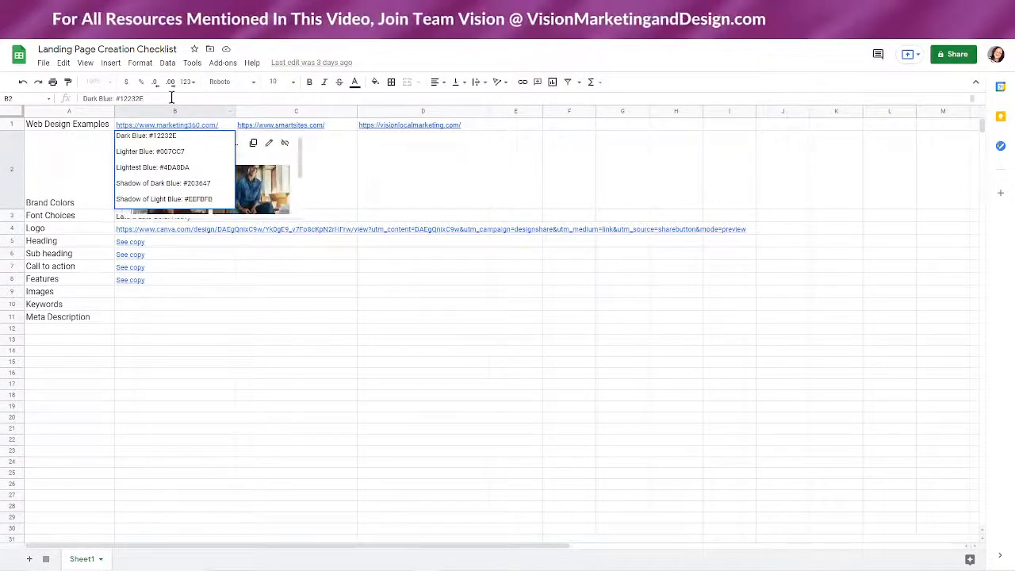
key("Return")
Step: Add "Black text #5E5E5E" at the end of the Brand Colors entry in cell B2
double_click(179, 204)
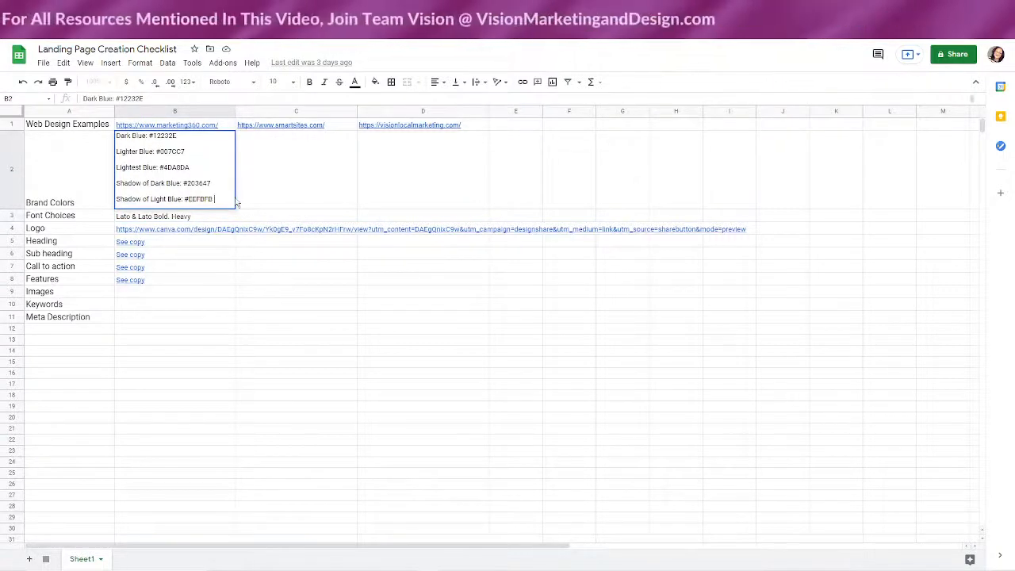
type("Black T")
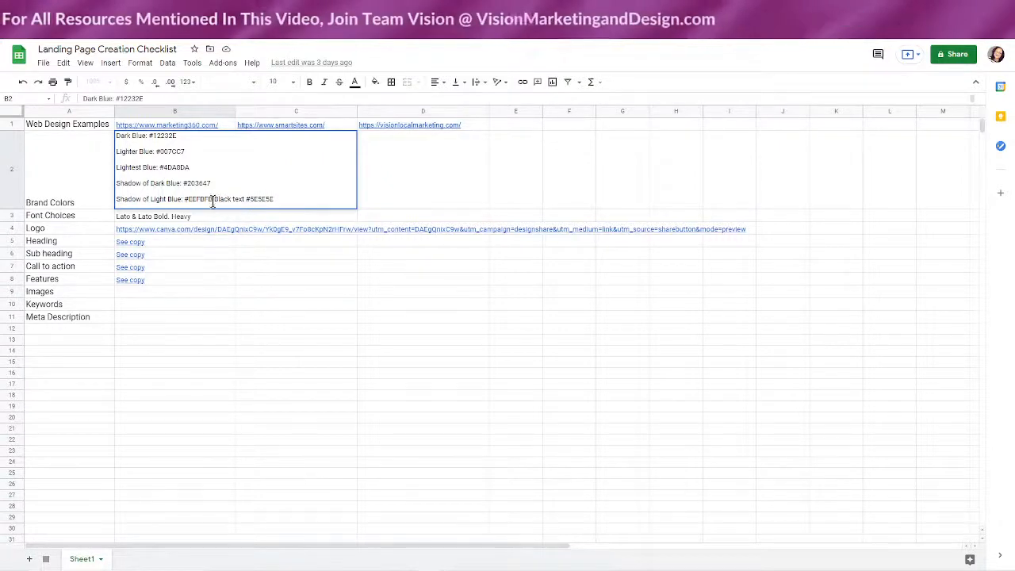
key("Return")
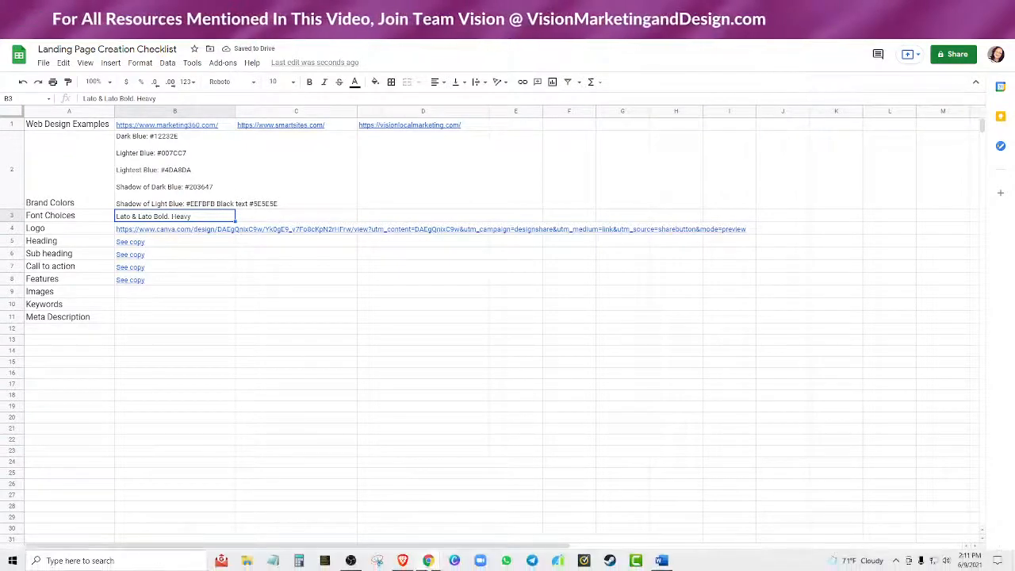
Step: Return to the landing page builder and set the Title H2 site font color to dark gray #5E5E5E
left_click(405, 561)
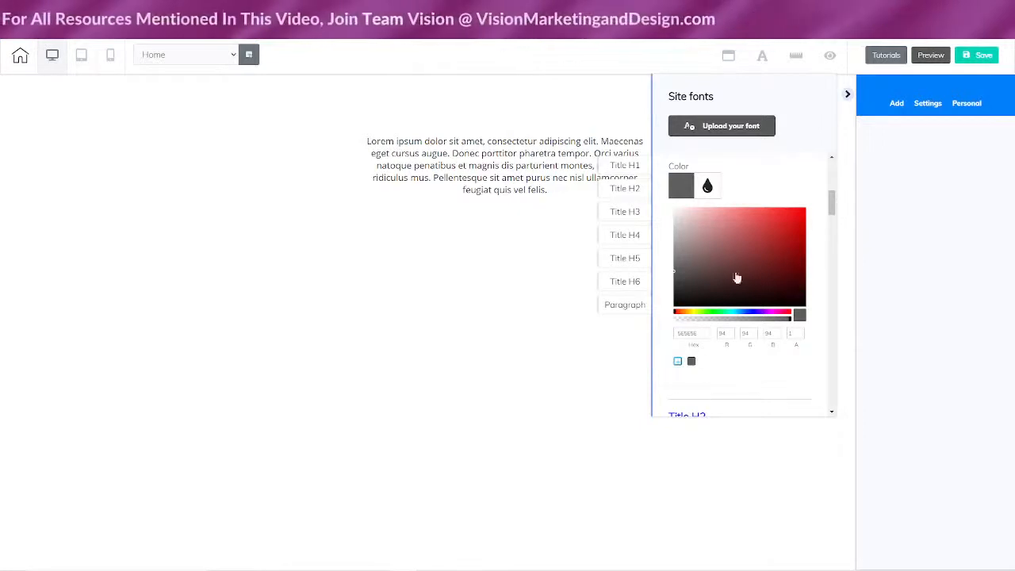
scroll(815, 370, "down", 3)
scroll(815, 362, "up", 4)
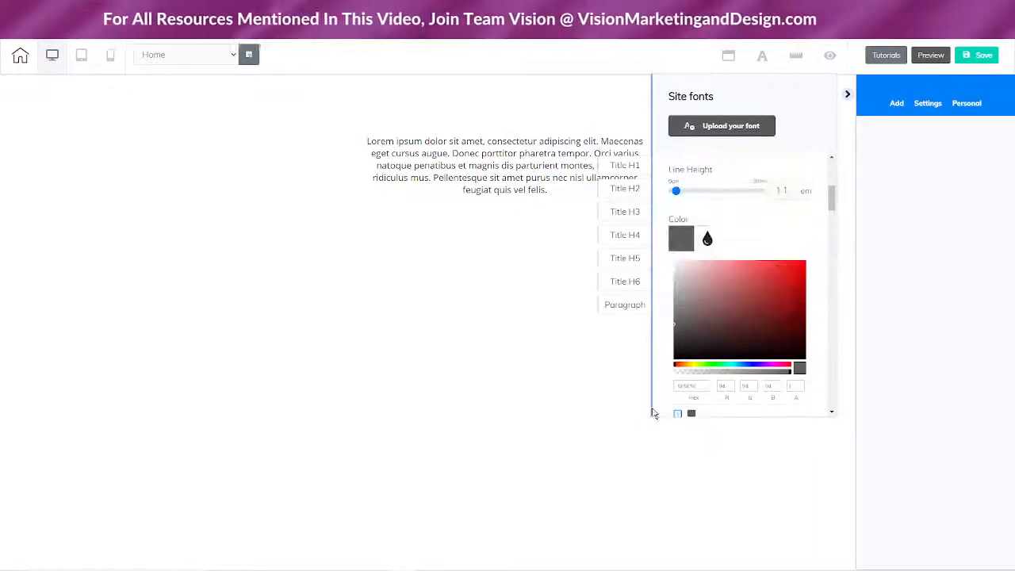
scroll(824, 283, "down", 3)
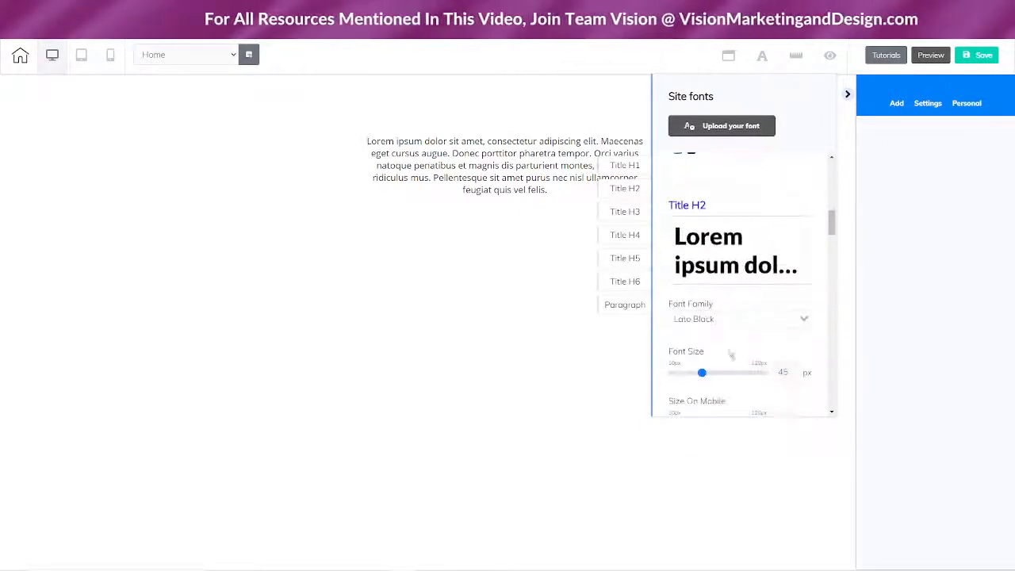
scroll(753, 272, "down", 2)
left_click(676, 365)
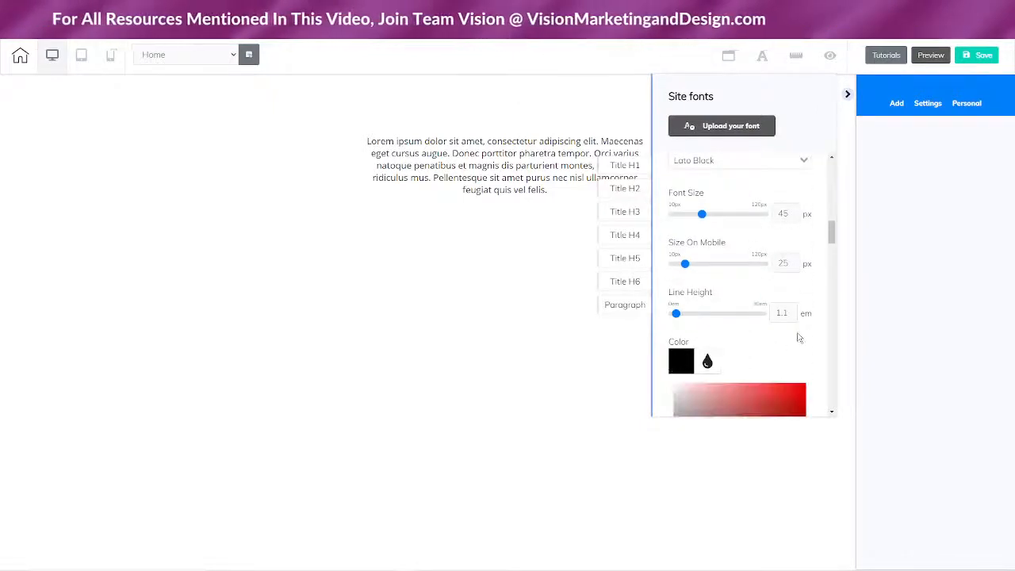
scroll(781, 327, "down", 3)
scroll(781, 327, "down", 1)
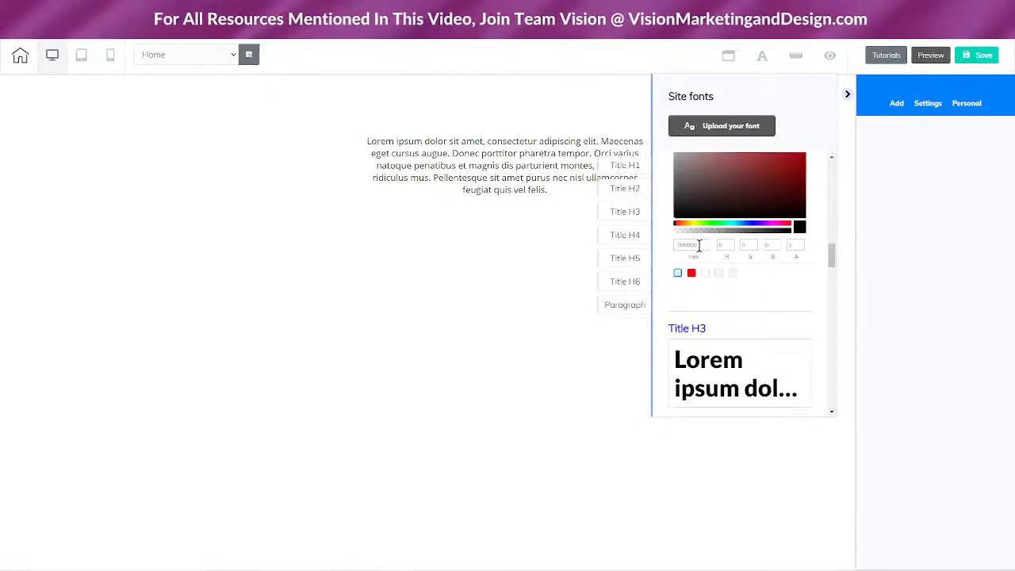
type("5e5e5e")
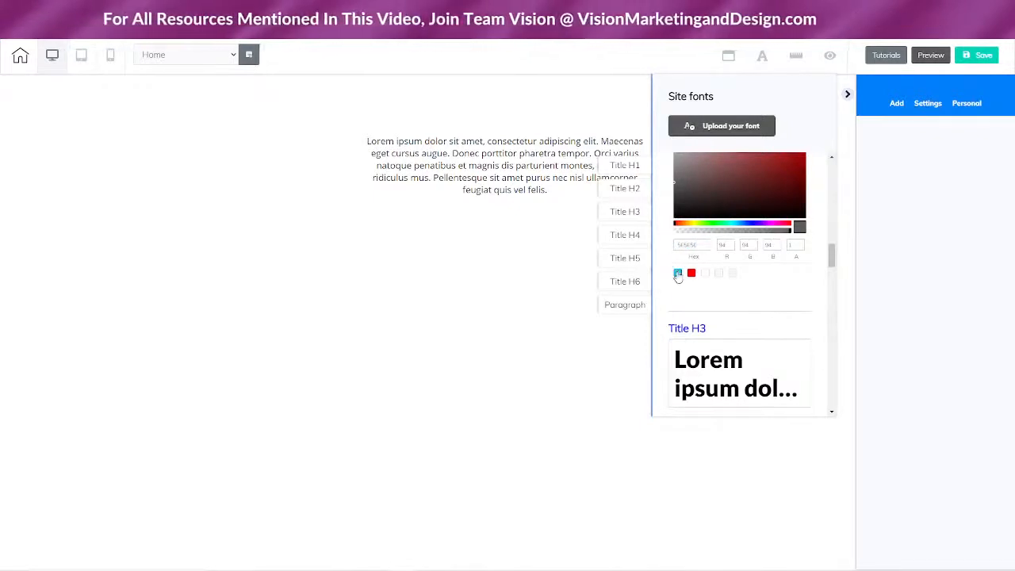
Step: Save #5E5E5E as a swatch in the Title H2 color picker and remove the other saved swatches
scroll(789, 313, "down", 1)
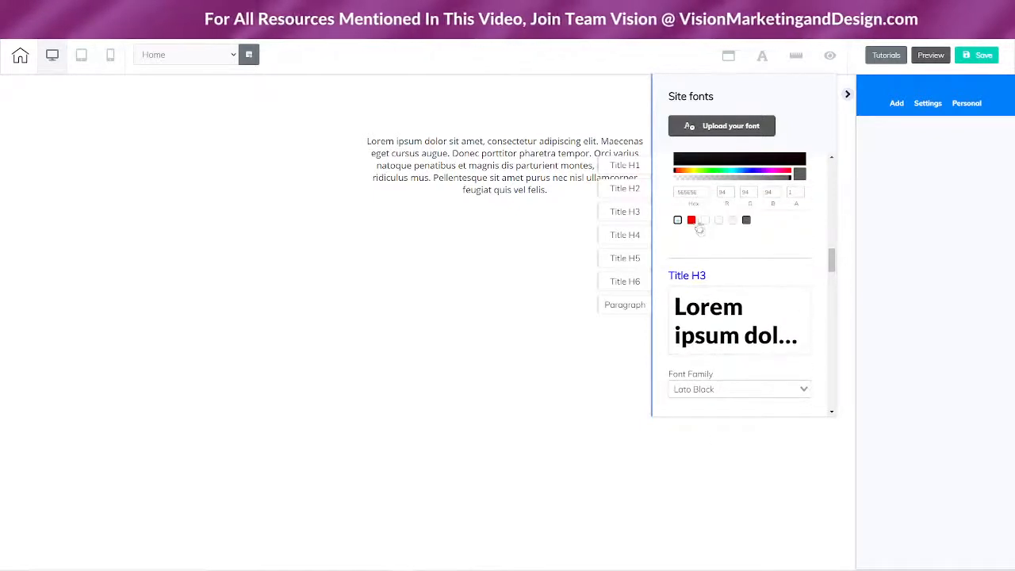
left_click(694, 221)
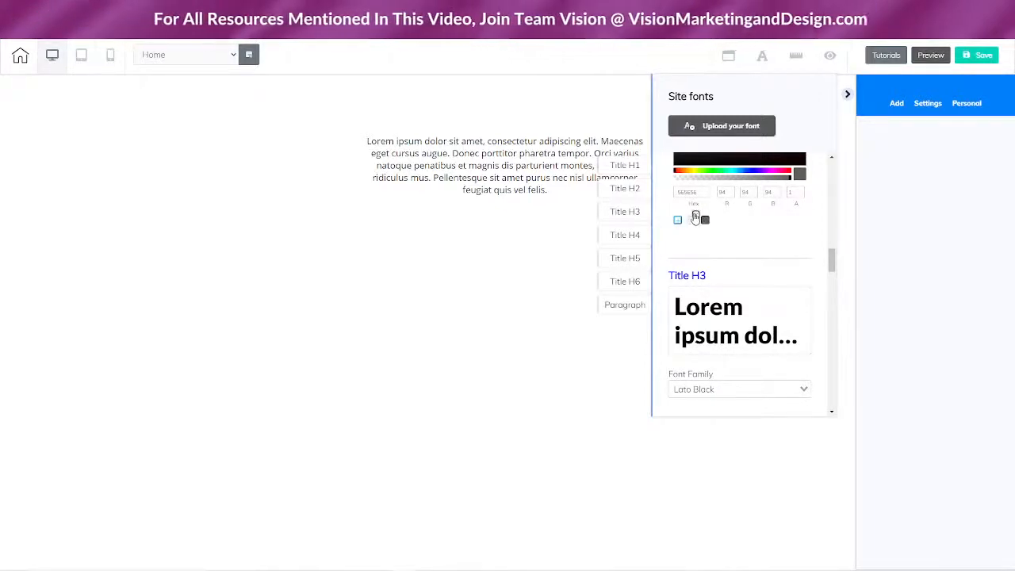
Step: Copy the black text code #5E5E5E from cell B2 of the checklist spreadsheet and apply it as the Title H3 font color
scroll(805, 280, "down", 5)
left_click(680, 324)
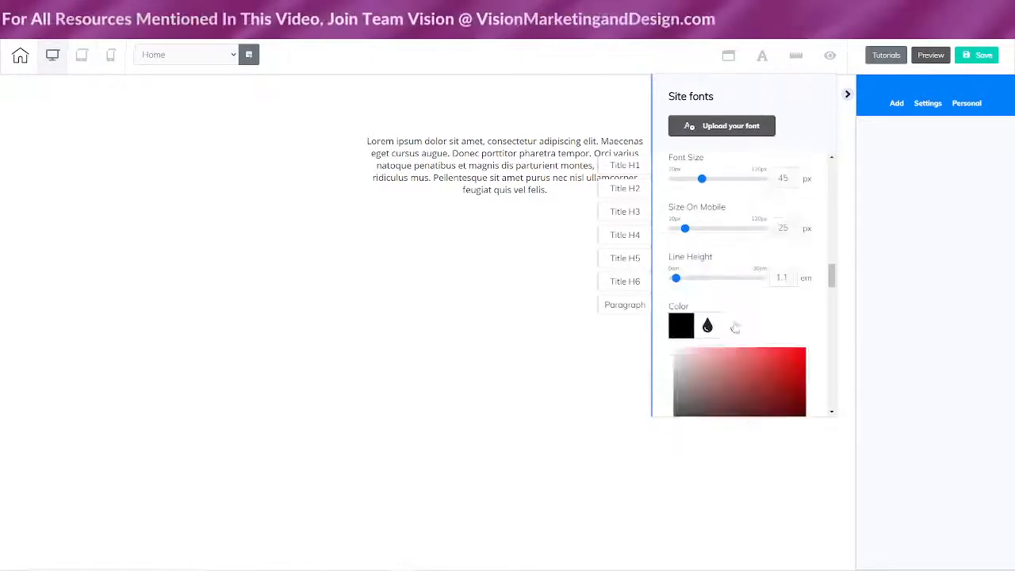
scroll(754, 317, "down", 1)
scroll(755, 316, "down", 3)
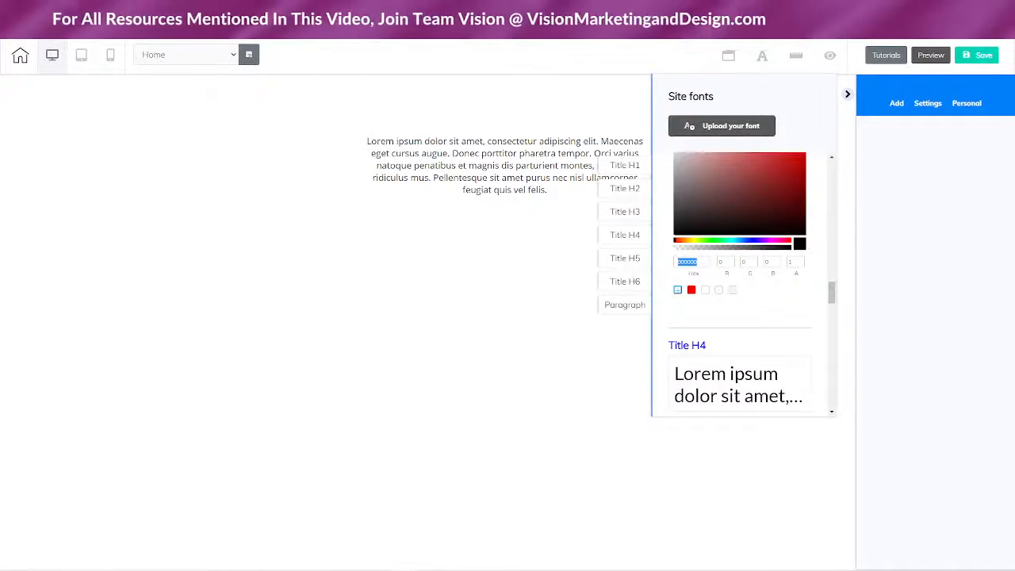
mouse_move(394, 566)
mouse_move(428, 560)
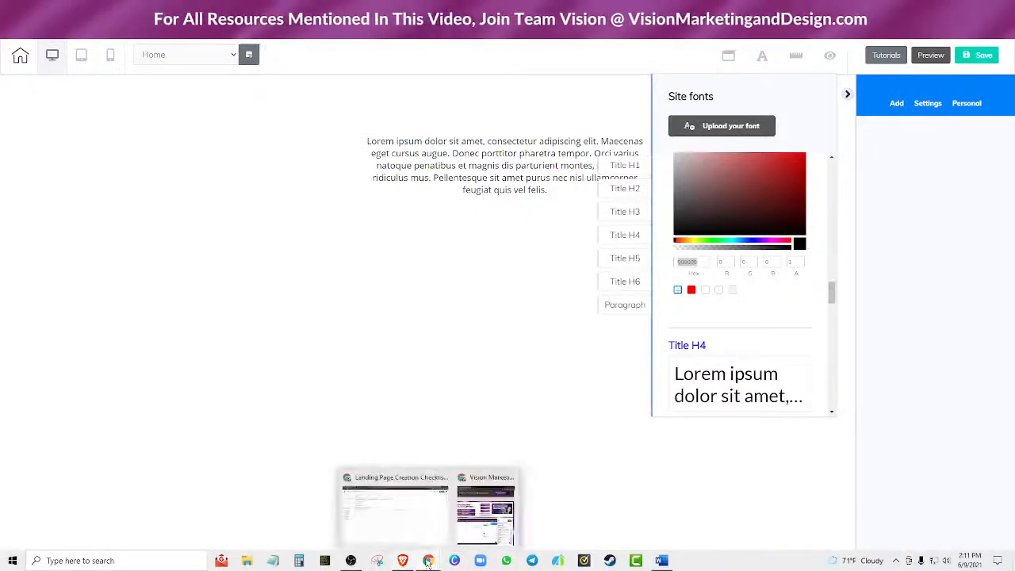
left_click(420, 530)
left_click(216, 204)
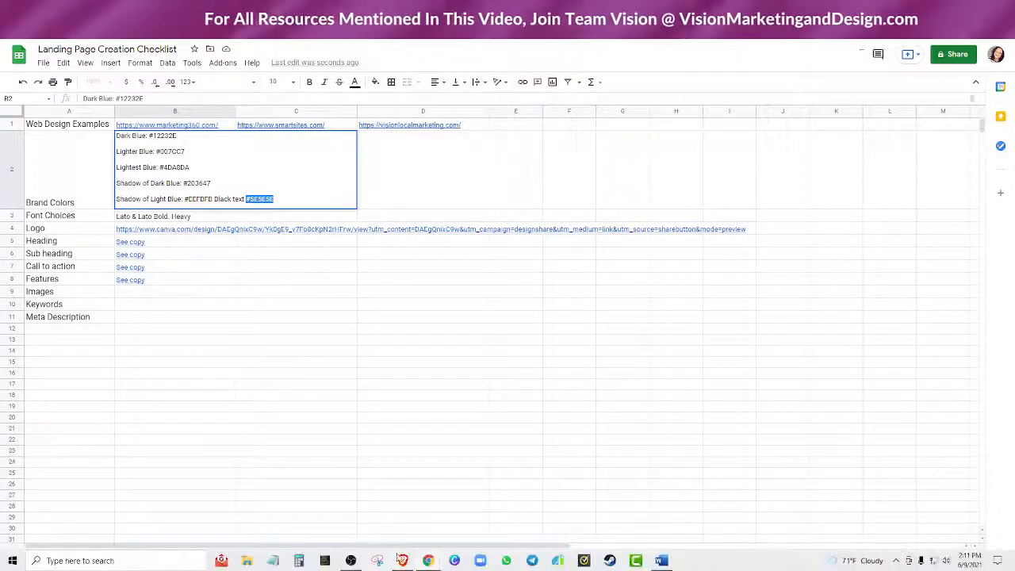
left_click(418, 530)
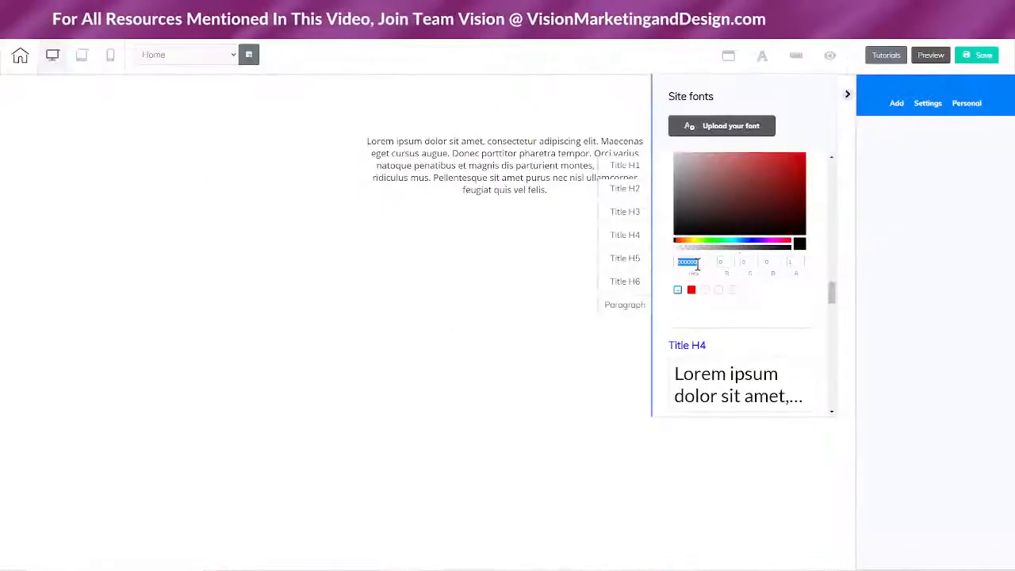
type("5e5e5e")
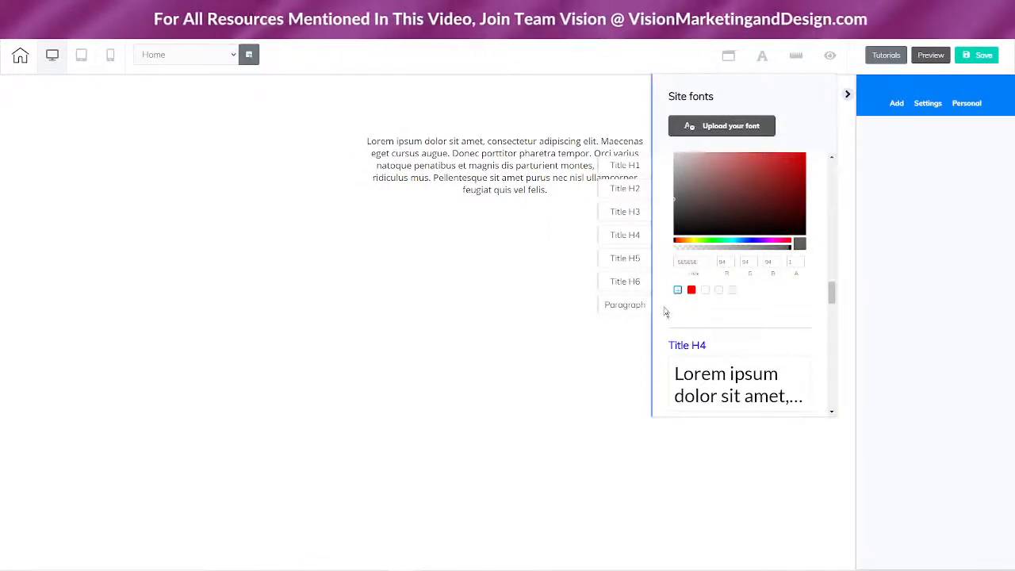
Step: Set the Title H4 site font color to #5E5E5E
scroll(667, 312, "down", 2)
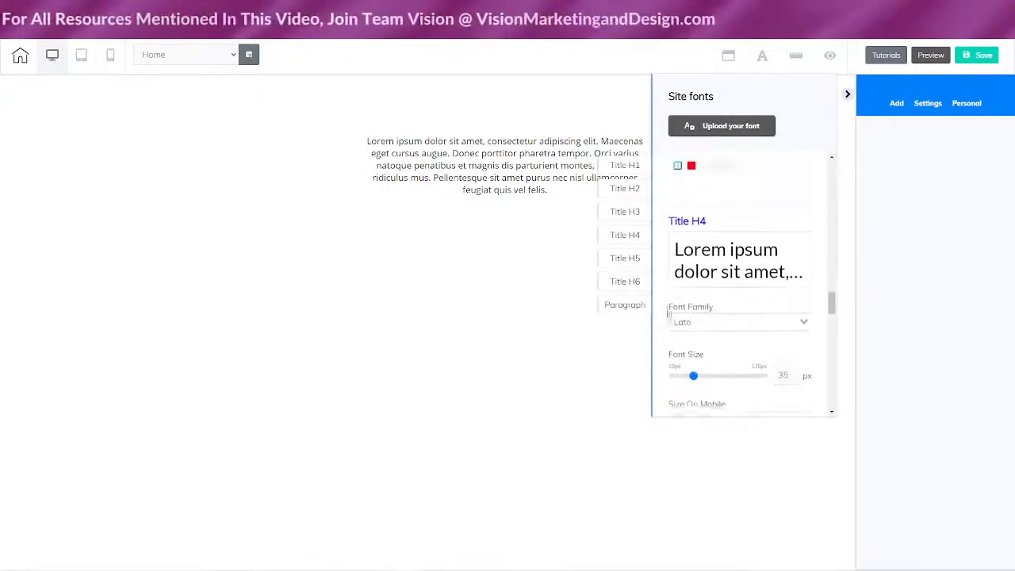
scroll(668, 313, "down", 5)
left_click(685, 289)
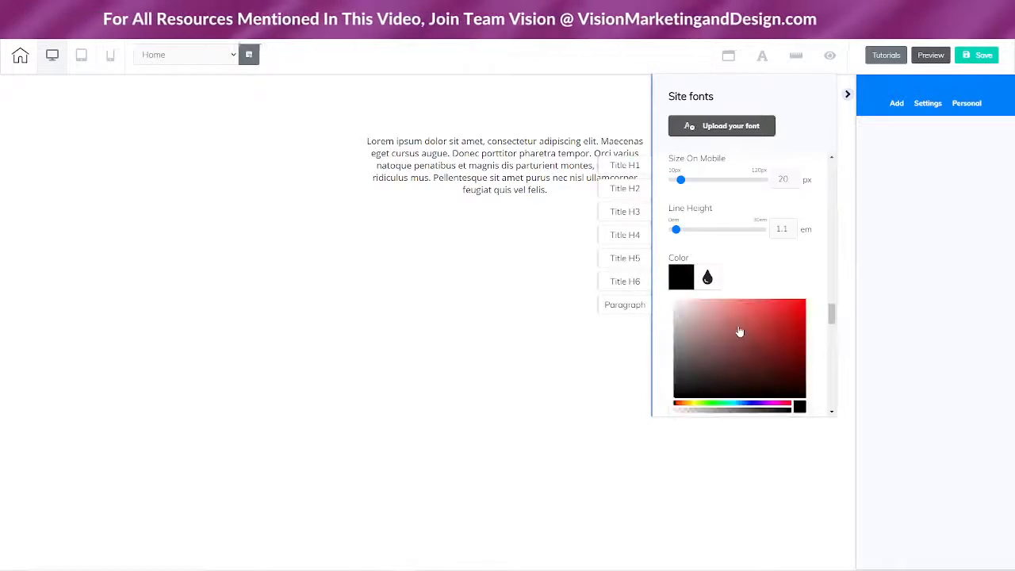
scroll(705, 319, "down", 2)
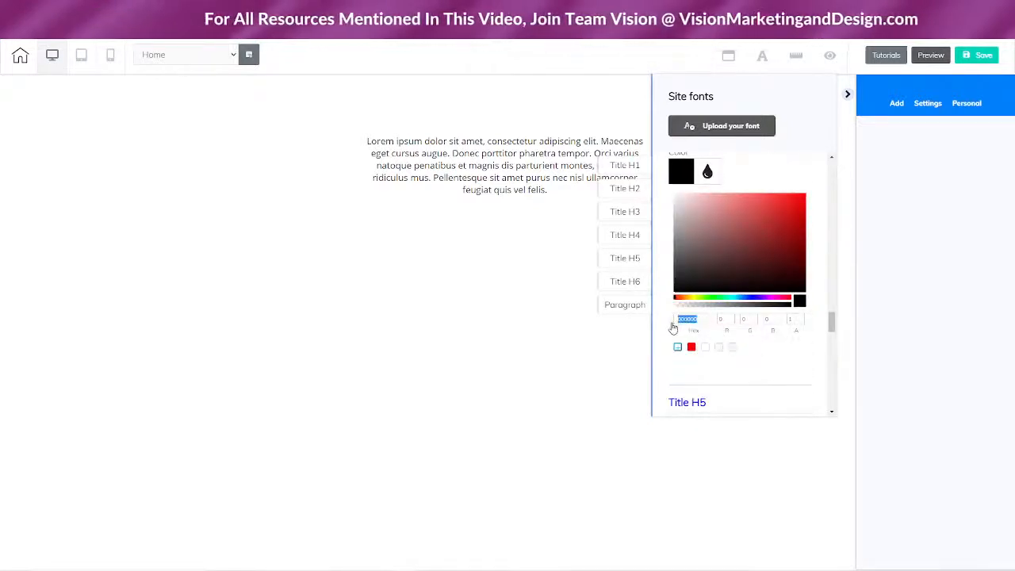
type("5E5E5E")
Step: Set the Title H5 site font color to #5E5E5E
scroll(666, 352, "down", 2)
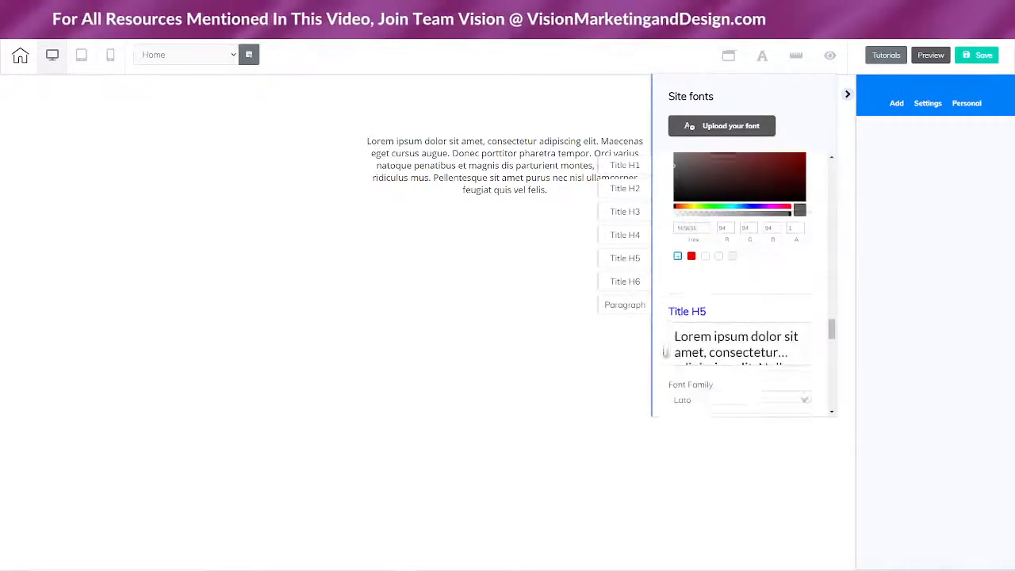
scroll(665, 352, "down", 5)
left_click(680, 320)
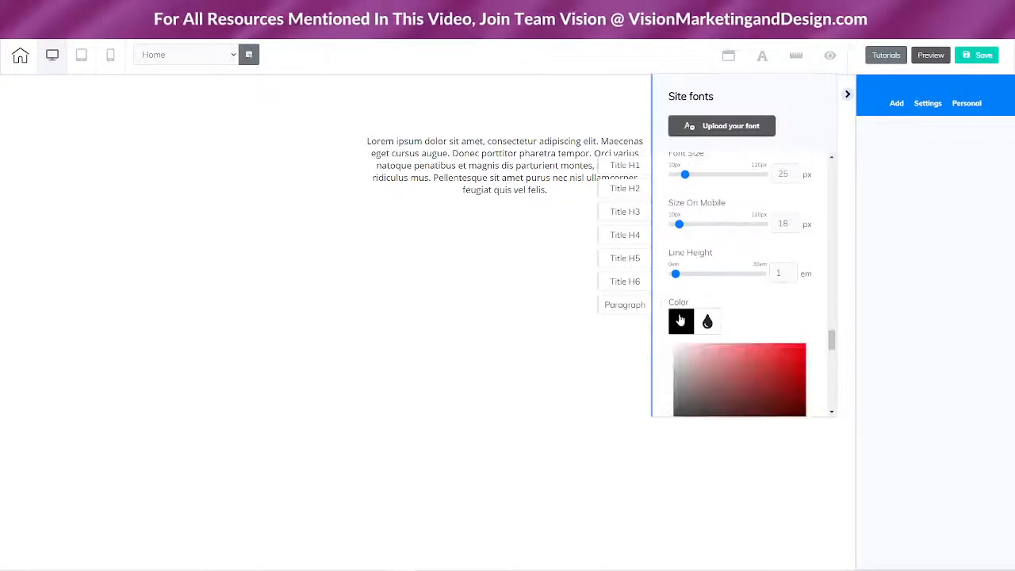
scroll(655, 363, "down", 3)
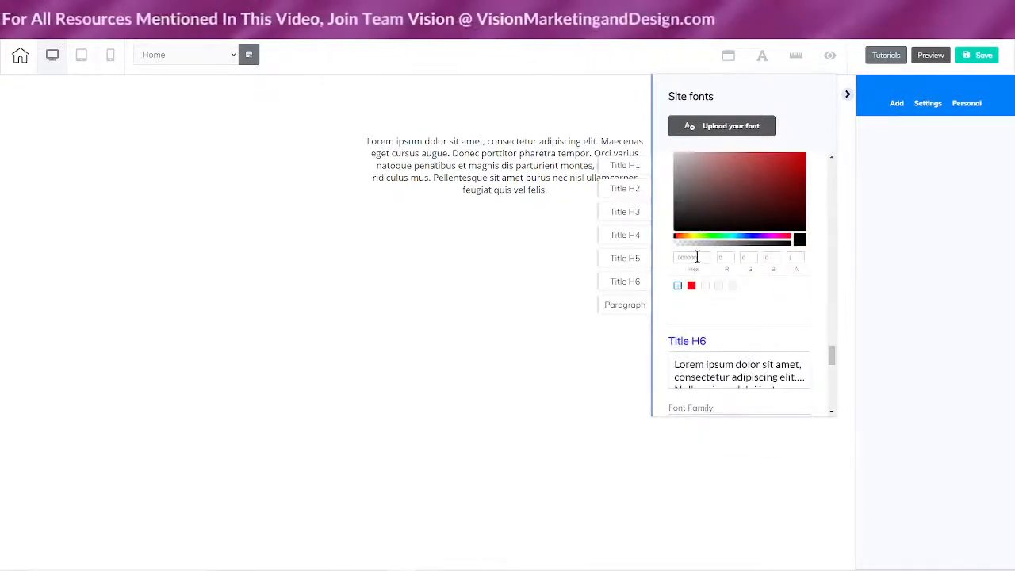
left_click_drag(697, 258, 676, 261)
type("5E5E5E")
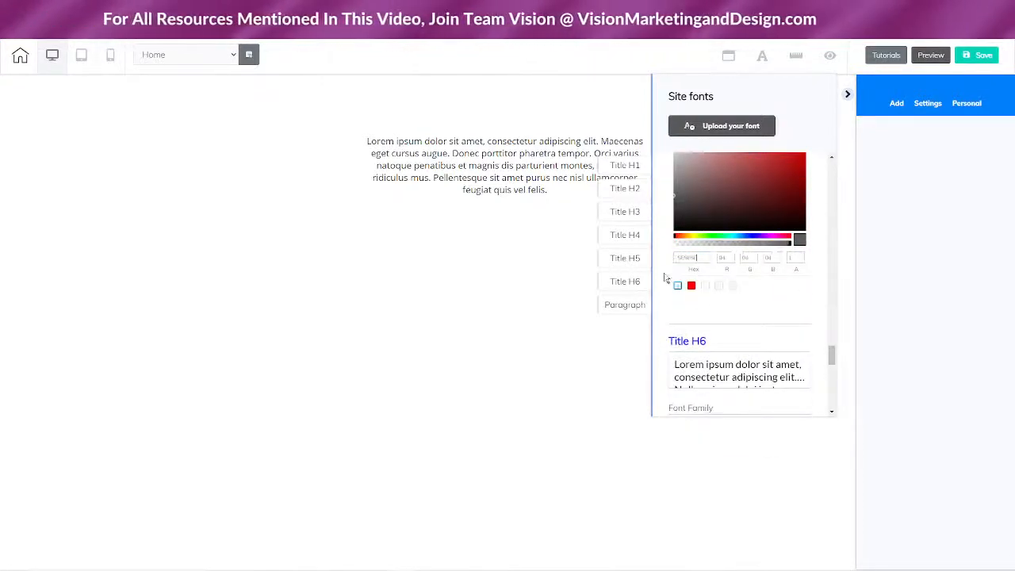
left_click(664, 286)
Step: Set the Title H6 site font color to #5E5E5E
scroll(667, 302, "down", 5)
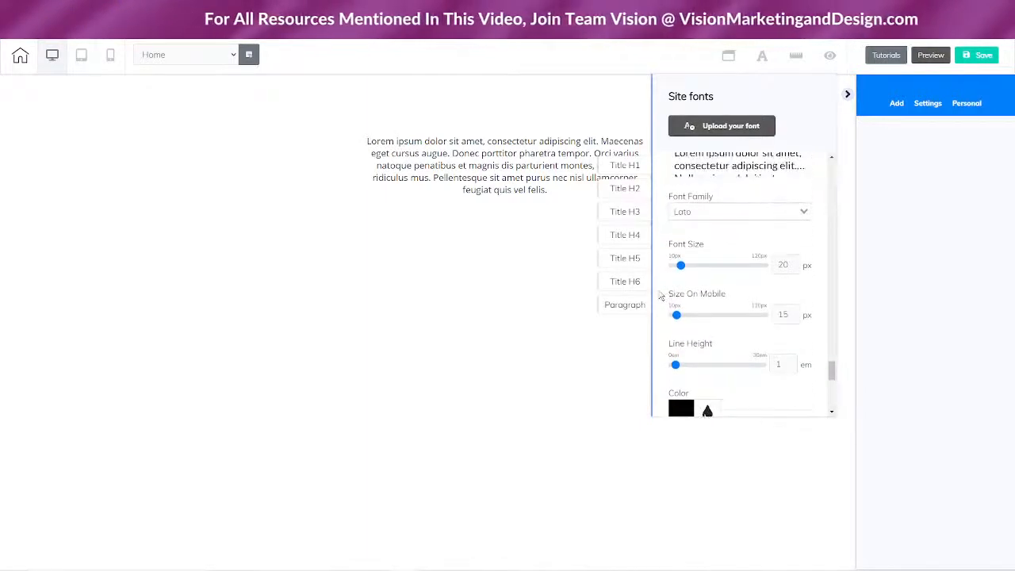
left_click(680, 307)
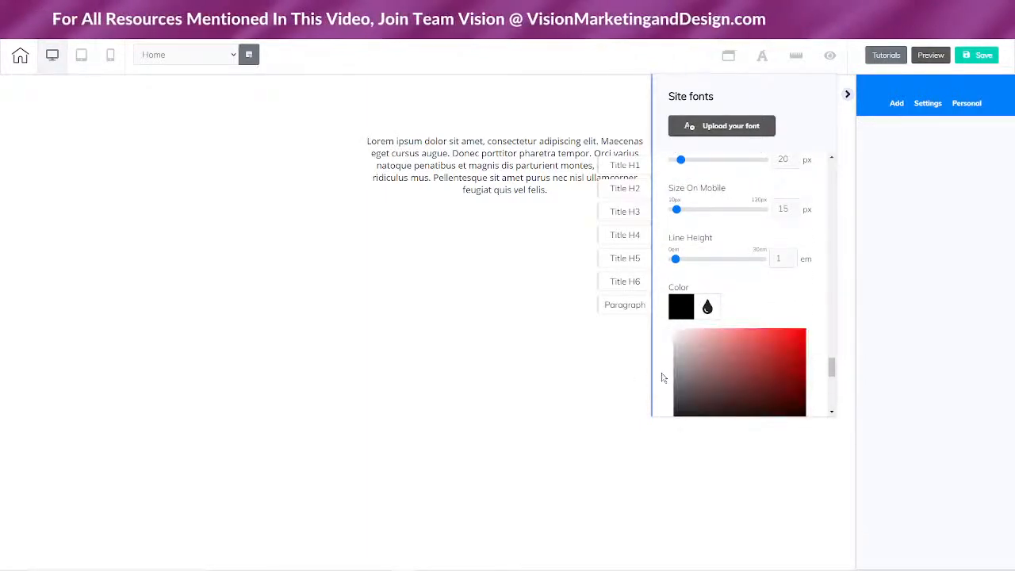
scroll(663, 377, "down", 3)
left_click_drag(701, 243, 683, 246)
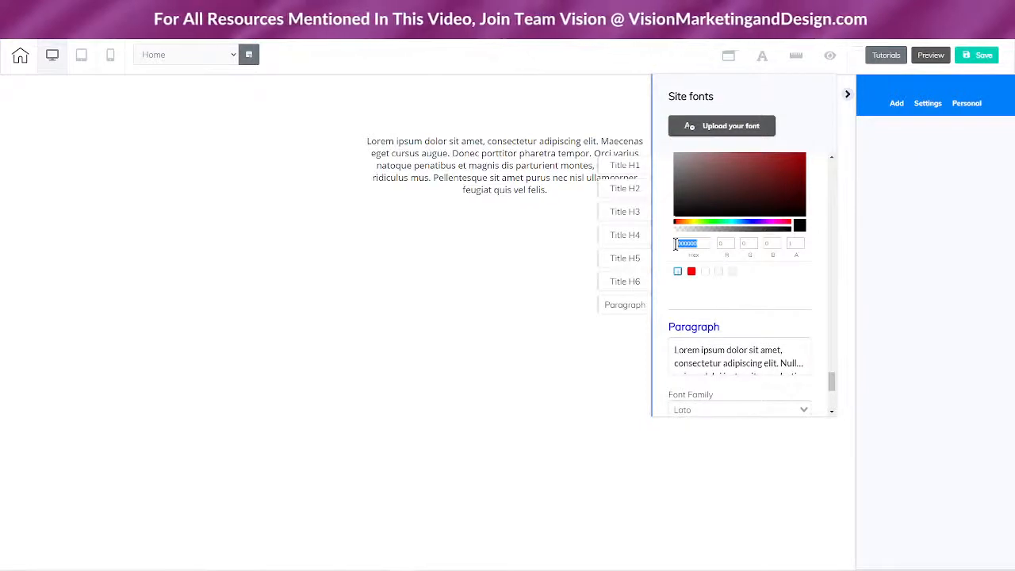
type("5E5E5E")
left_click(658, 297)
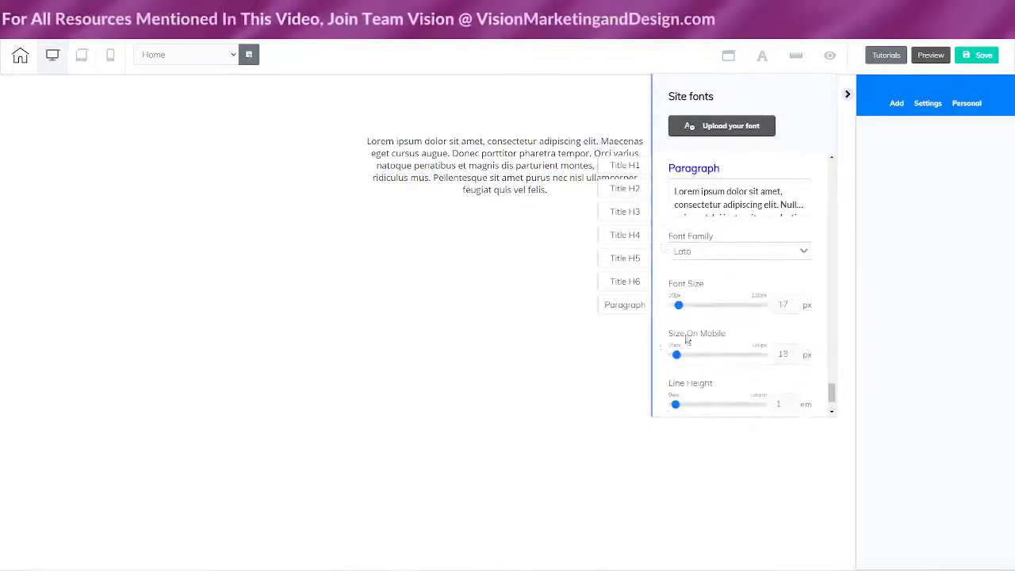
Step: Set the Paragraph site font color to #5E5E5E and close the site fonts settings
scroll(662, 353, "down", 1)
left_click(682, 370)
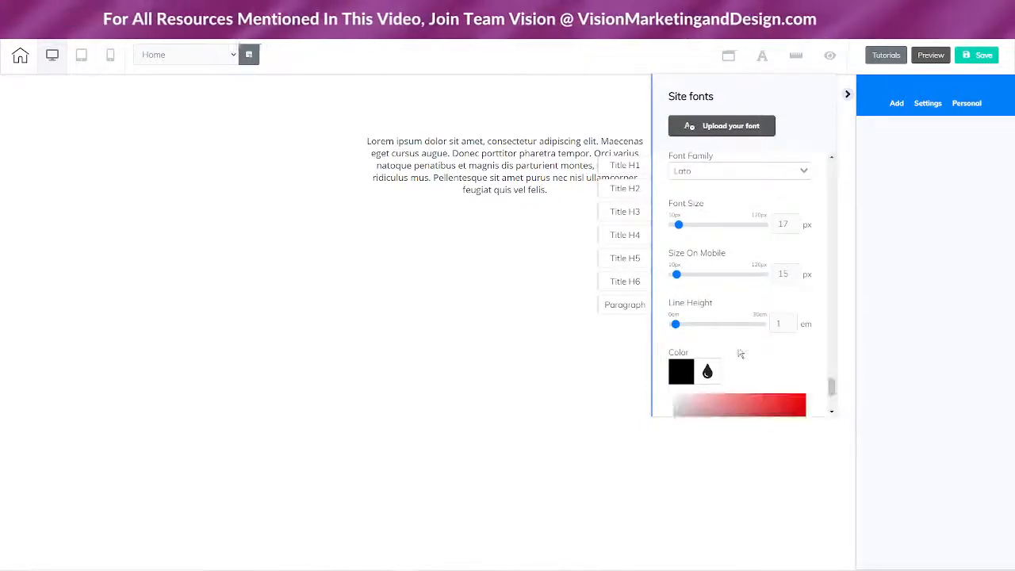
scroll(714, 349, "down", 3)
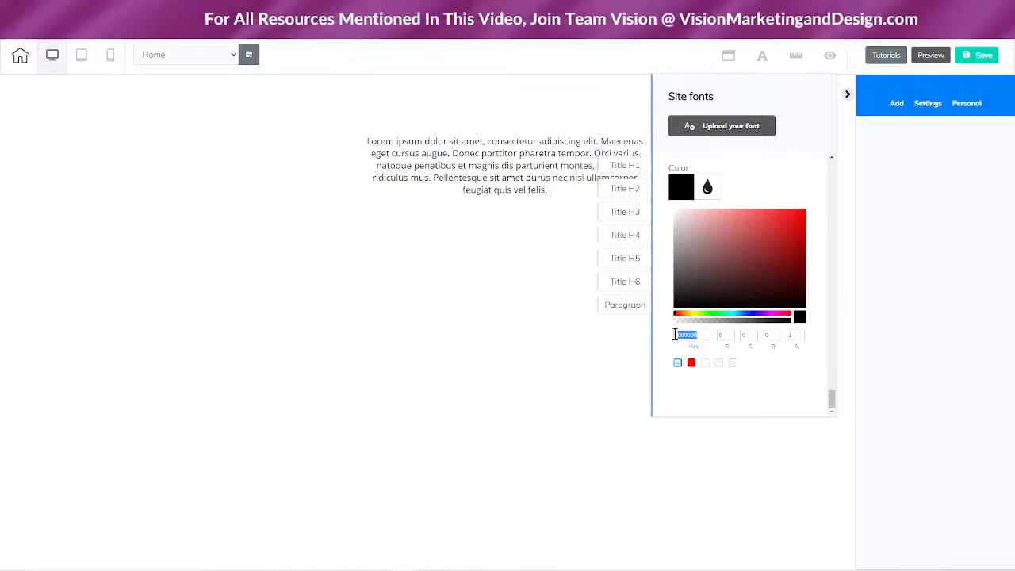
type("5E5E5E")
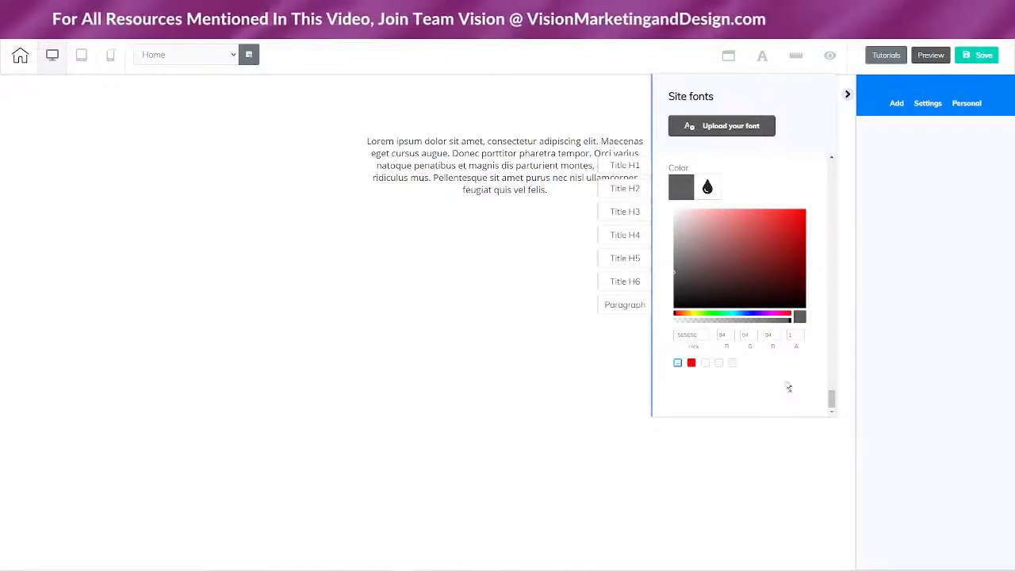
left_click(762, 61)
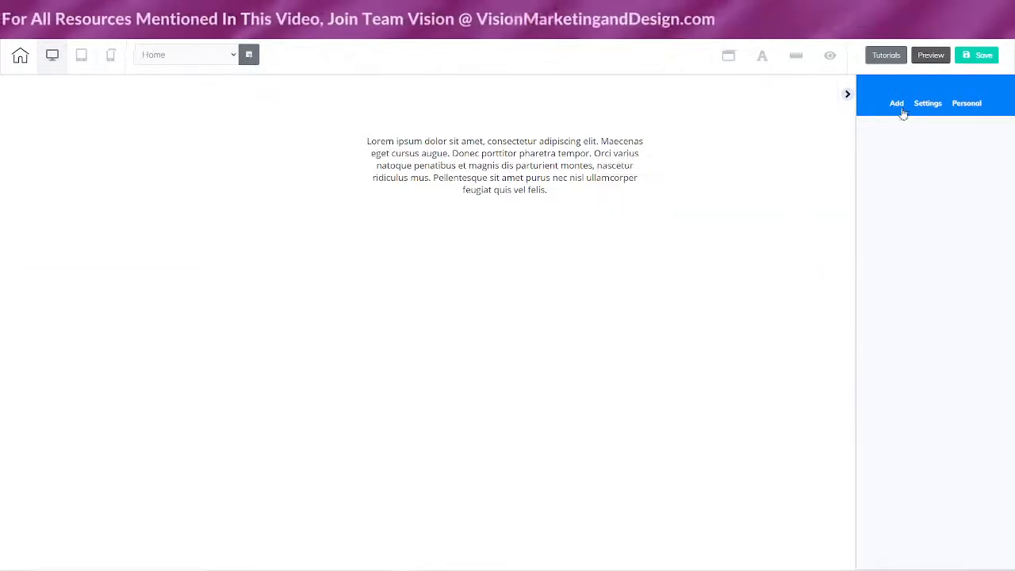
Step: Set the top panel's solid background color to the checklist's Dark Blue #12232E and save it as a swatch
left_click(819, 183)
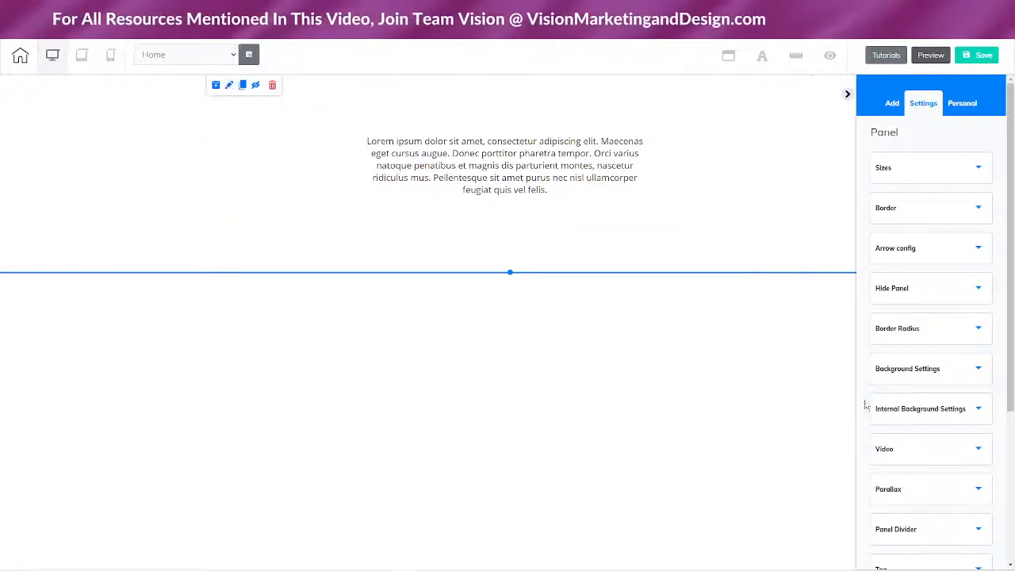
left_click(948, 370)
scroll(872, 370, "down", 2)
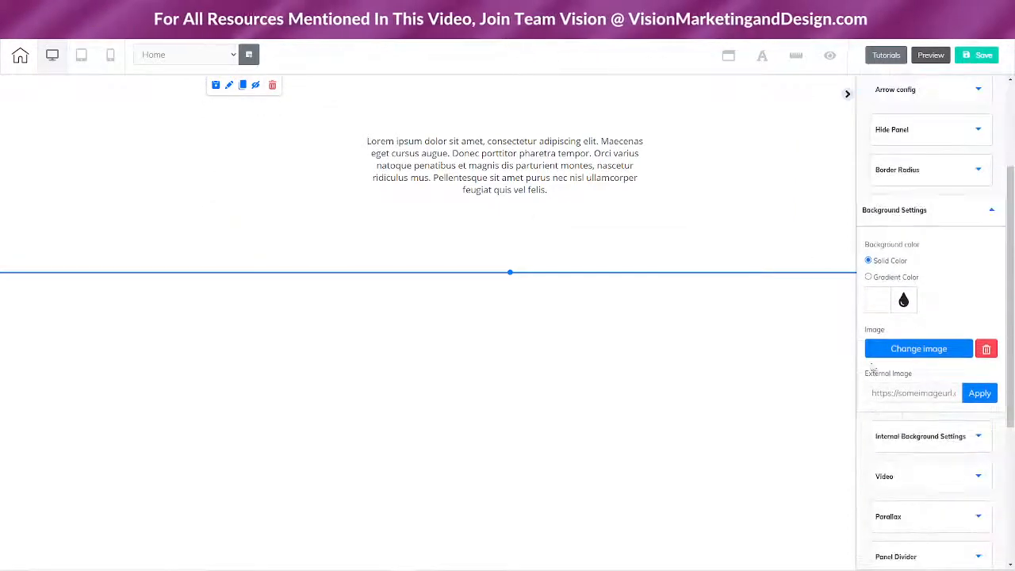
left_click(878, 300)
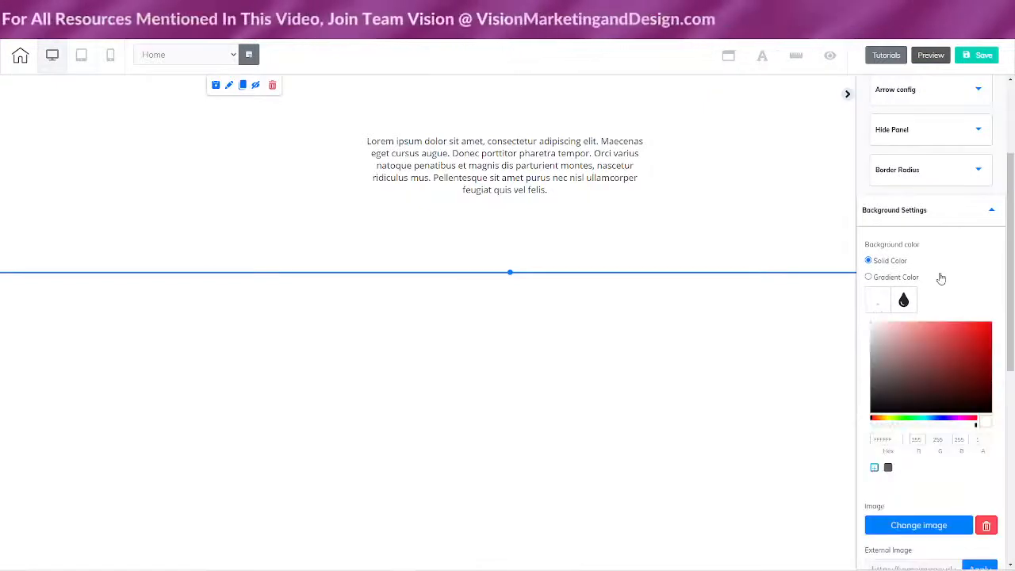
scroll(928, 287, "down", 2)
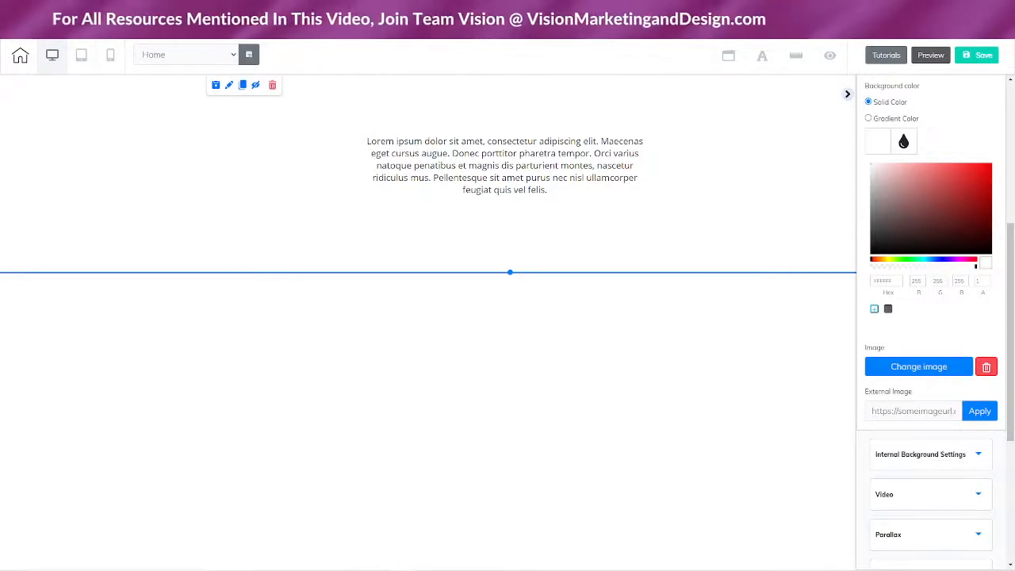
mouse_move(486, 566)
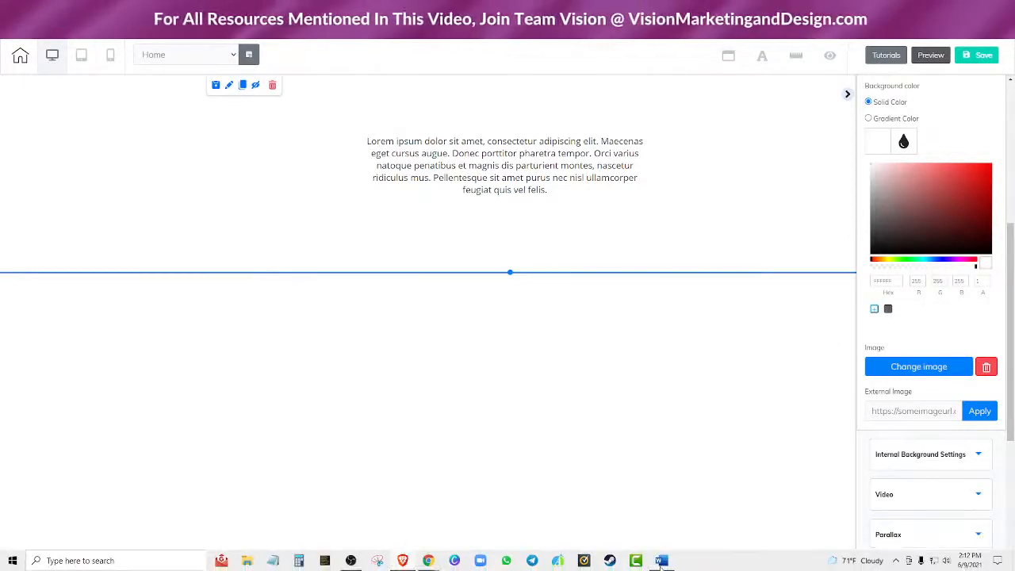
left_click(404, 560)
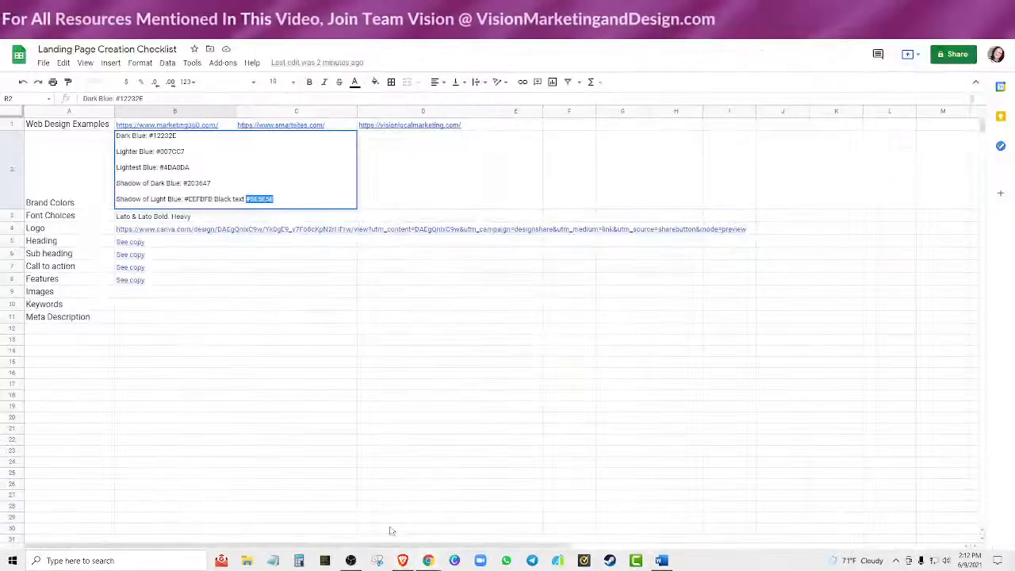
right_click(168, 138)
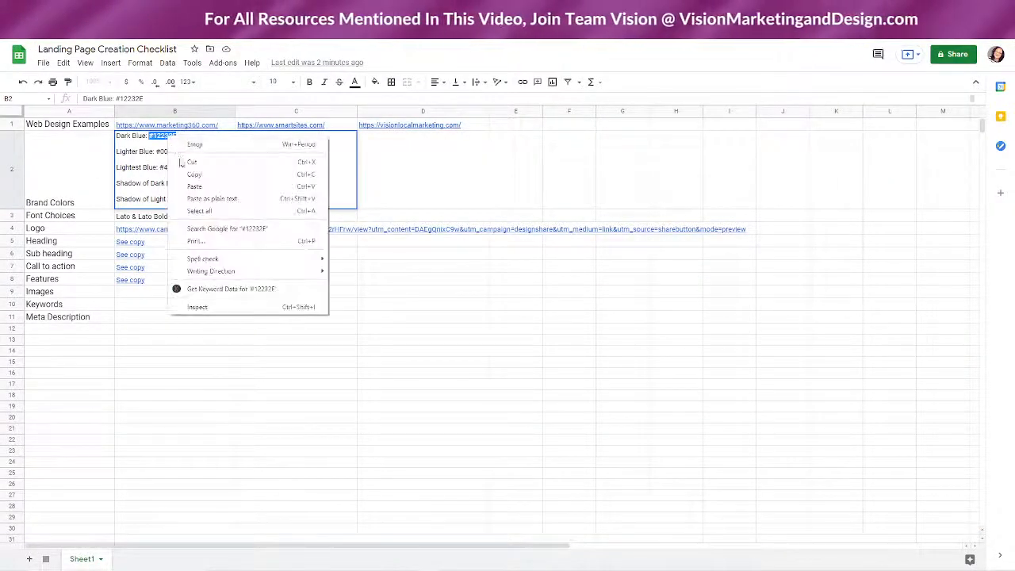
left_click(191, 179)
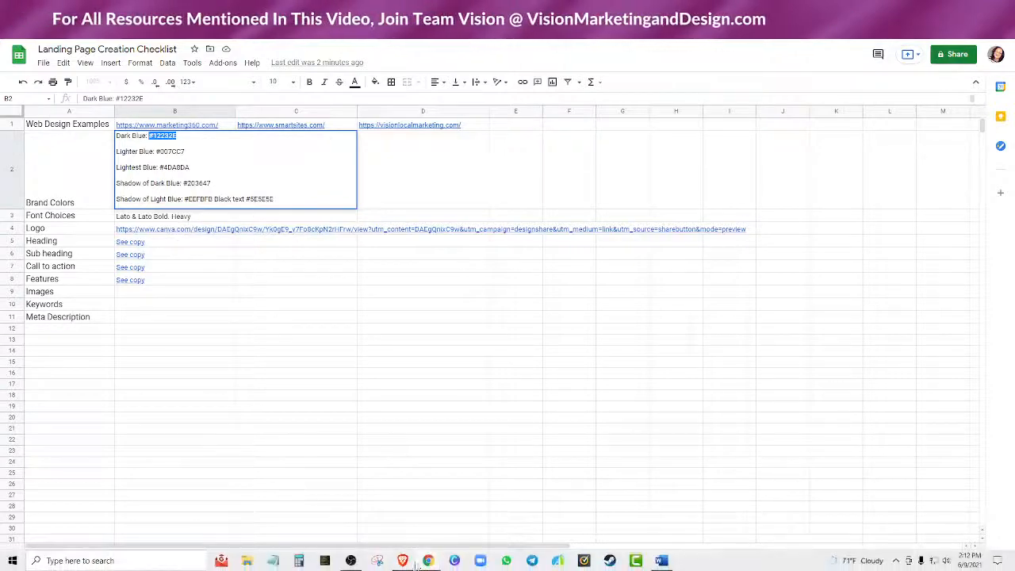
left_click(404, 561)
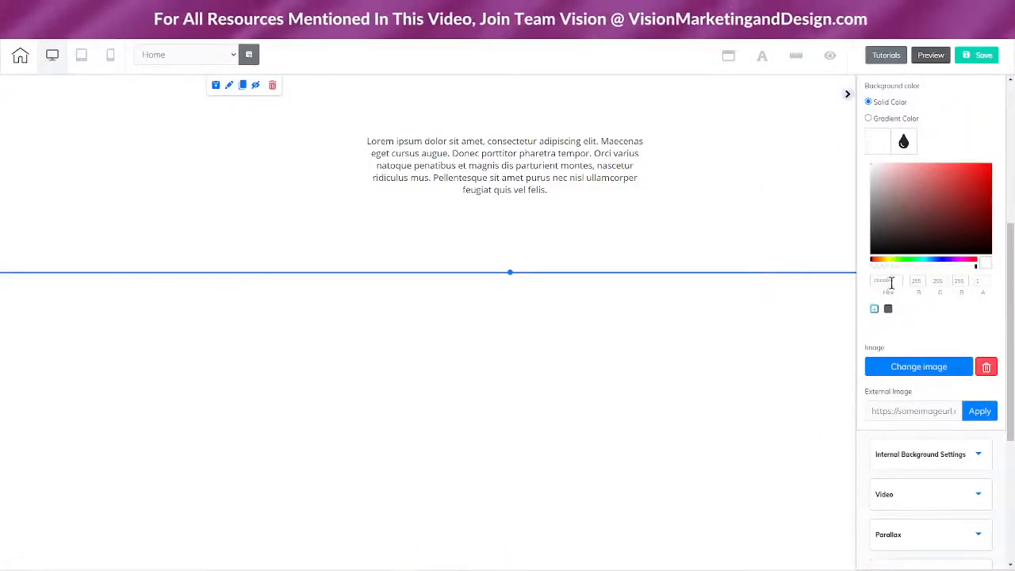
type("#12232E")
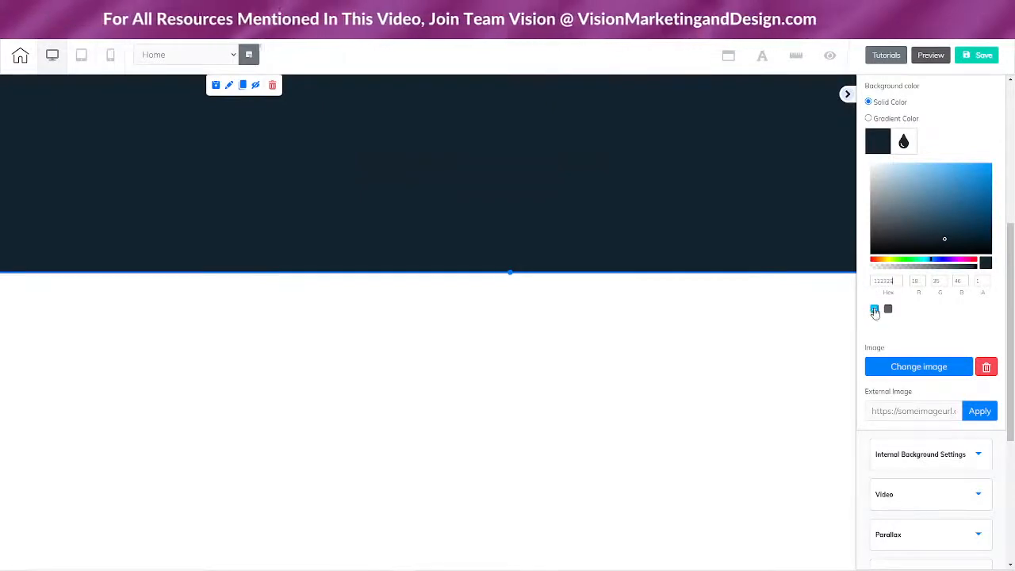
left_click(874, 308)
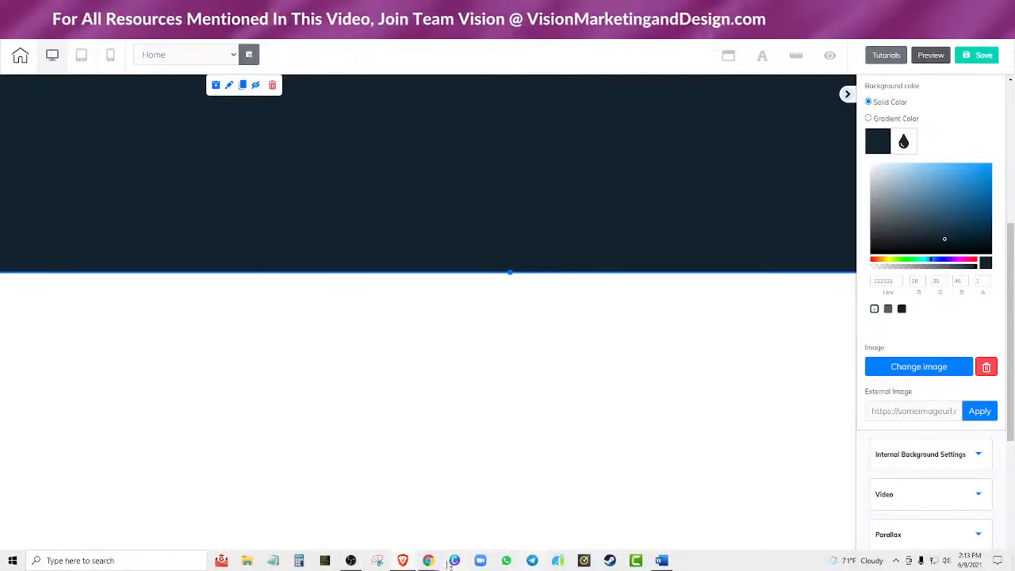
Step: Copy Lighter Blue #007CC7 from the checklist, apply it to the panel background and save it as a swatch
left_click(403, 561)
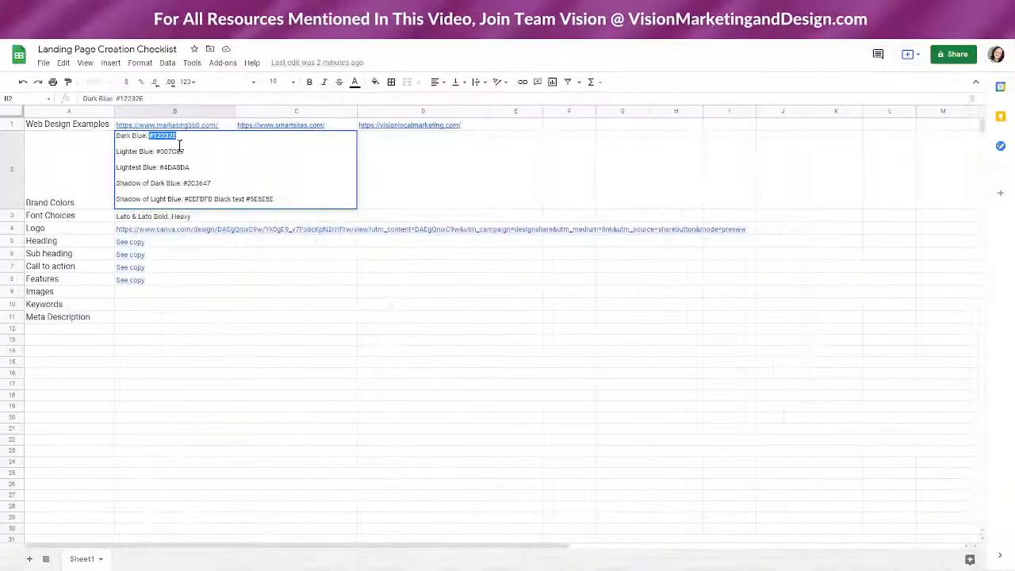
left_click_drag(156, 151, 187, 151)
key("ctrl+c")
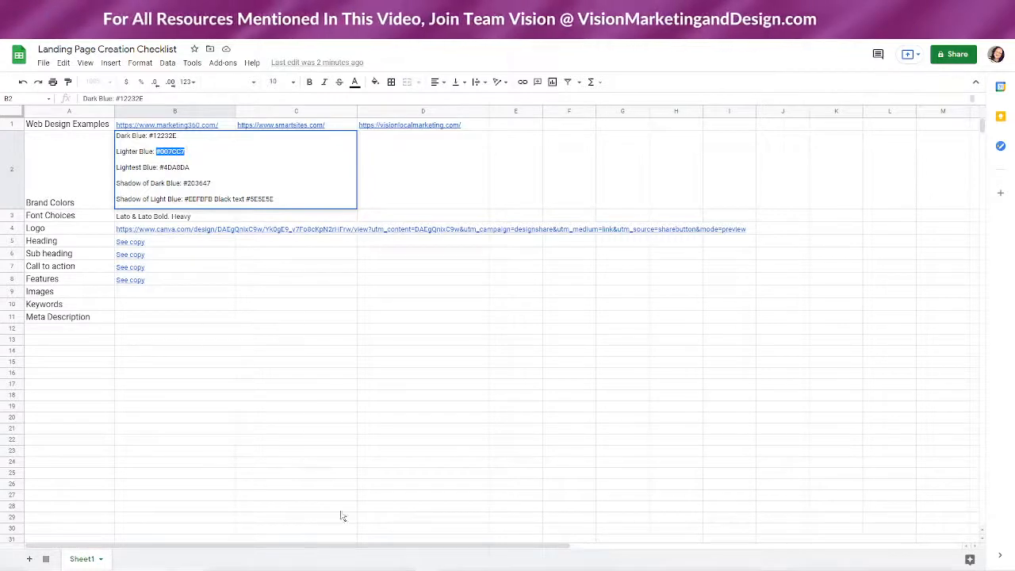
left_click(406, 563)
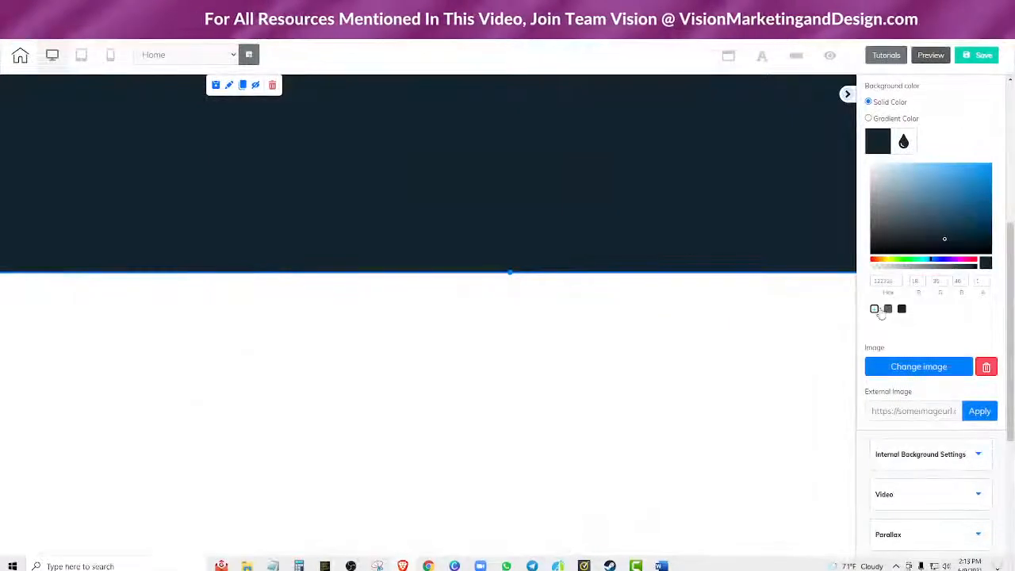
left_click_drag(896, 281, 872, 281)
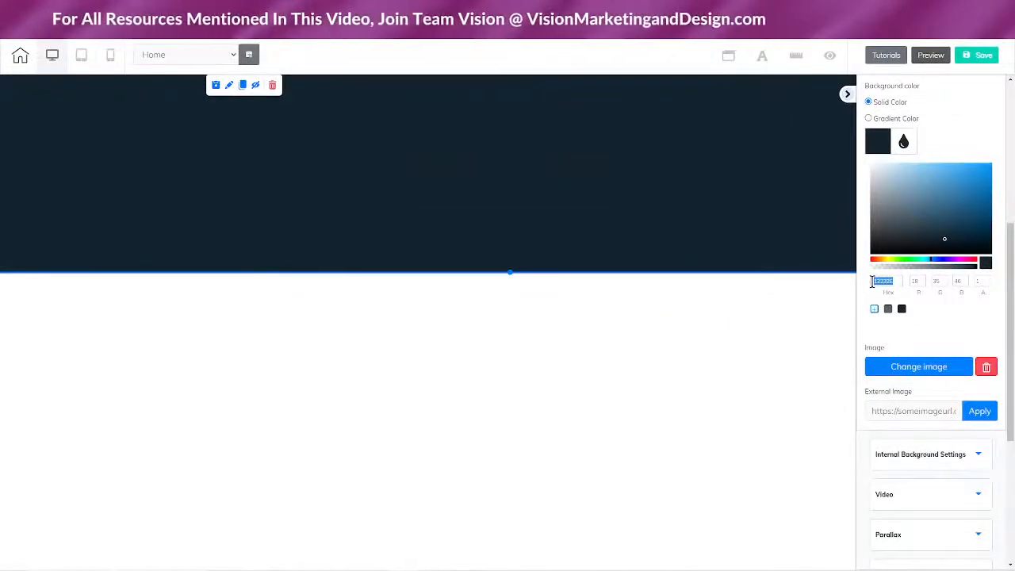
key("ctrl+v")
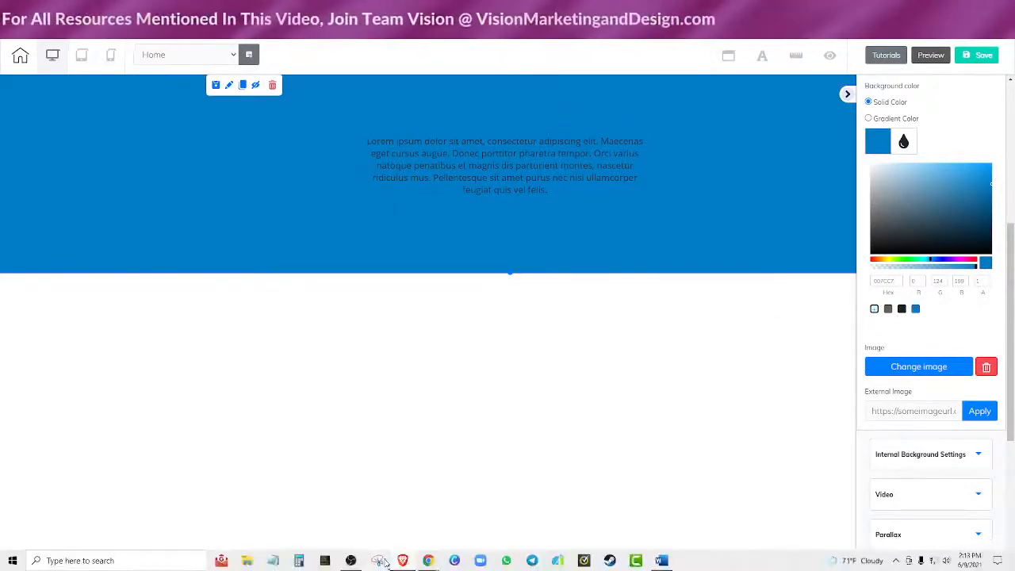
Step: Copy Lightest Blue #4DA8DA from the checklist, apply it to the panel background and save it as a swatch
left_click(402, 562)
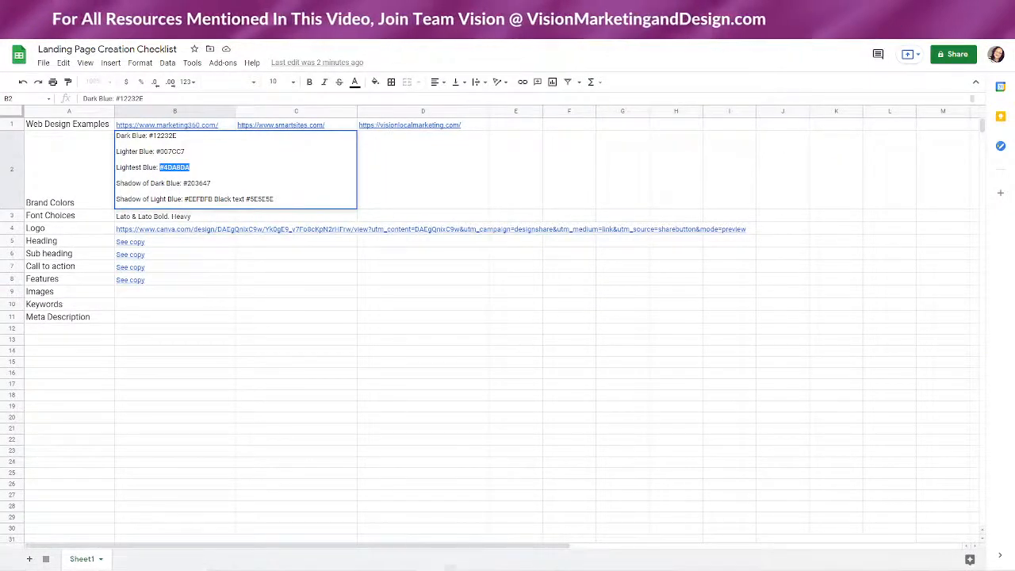
mouse_move(449, 568)
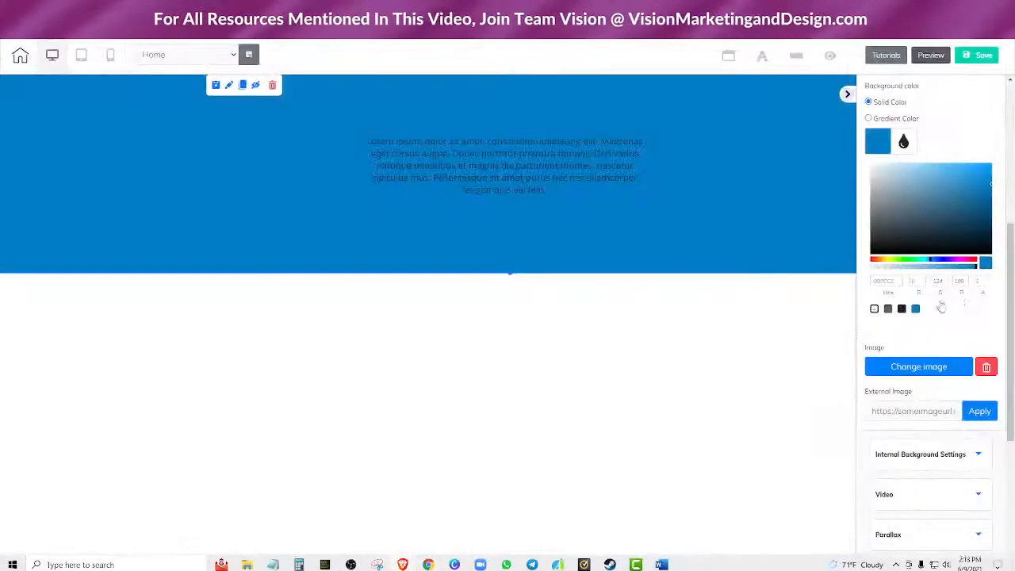
left_click_drag(897, 282, 872, 283)
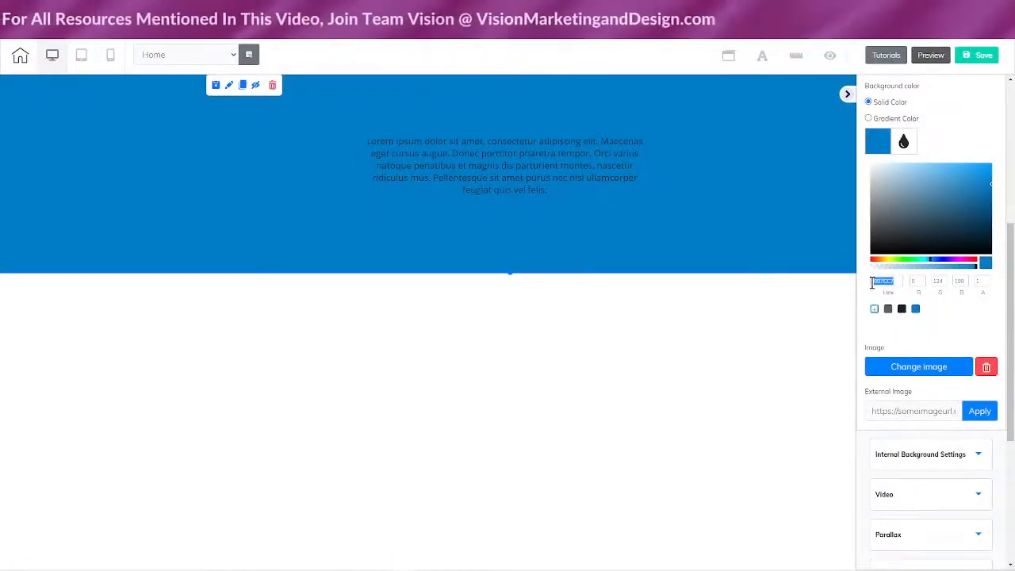
type("#4DA8DA")
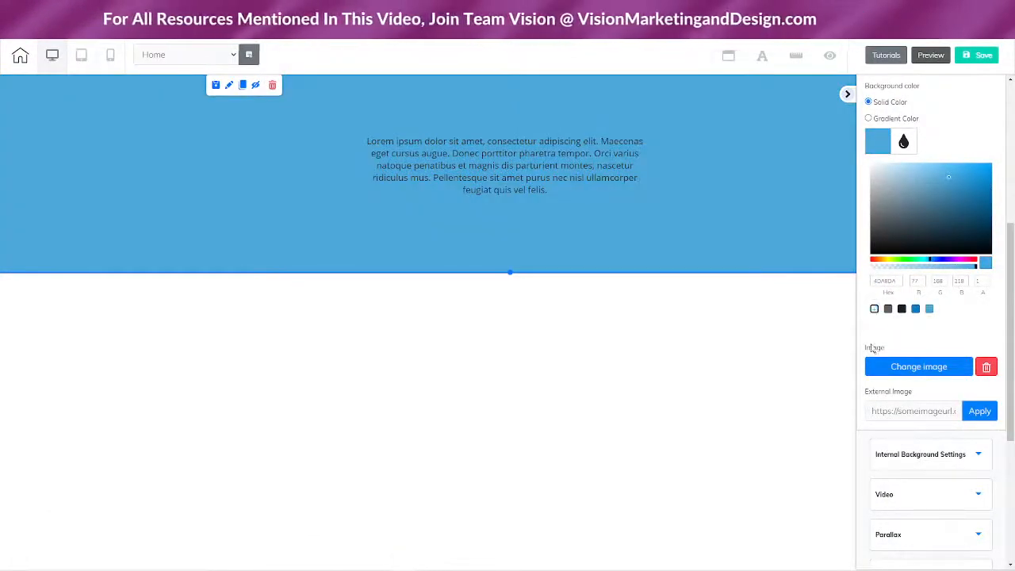
Step: Copy Shadow of Dark Blue #203647 from the checklist, apply it to the panel background and save it as a swatch
mouse_move(373, 569)
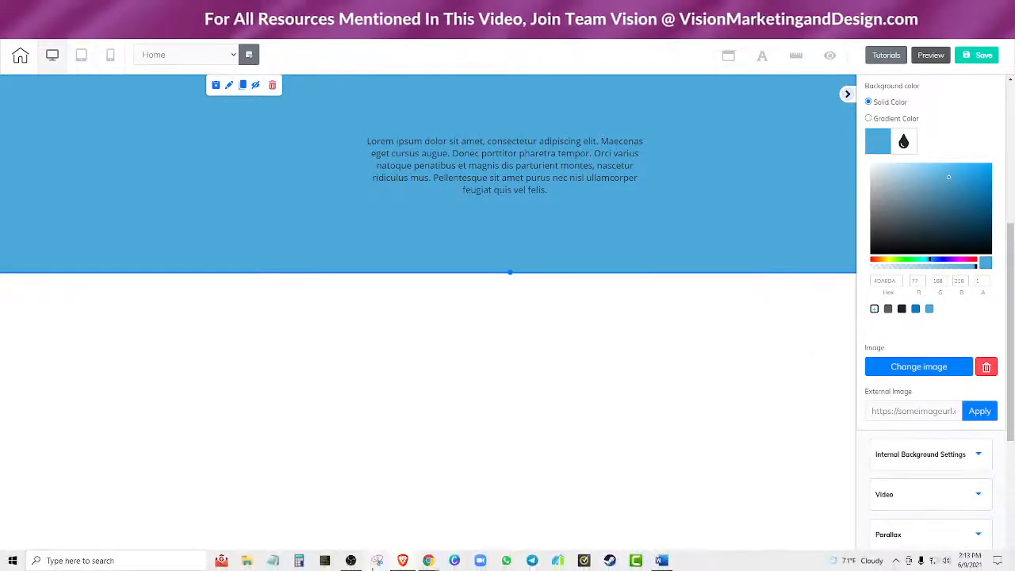
left_click(405, 564)
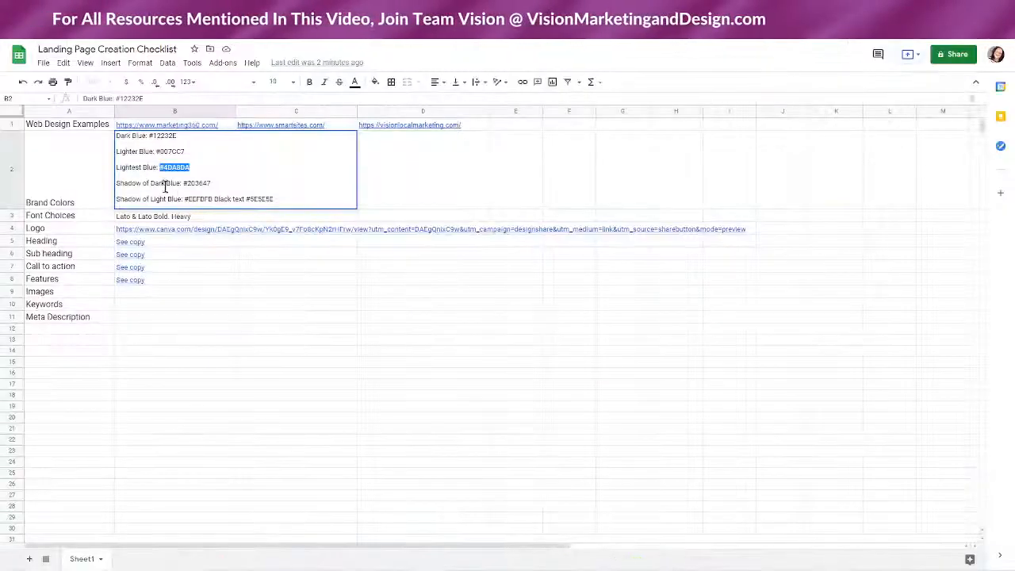
left_click_drag(182, 183, 195, 184)
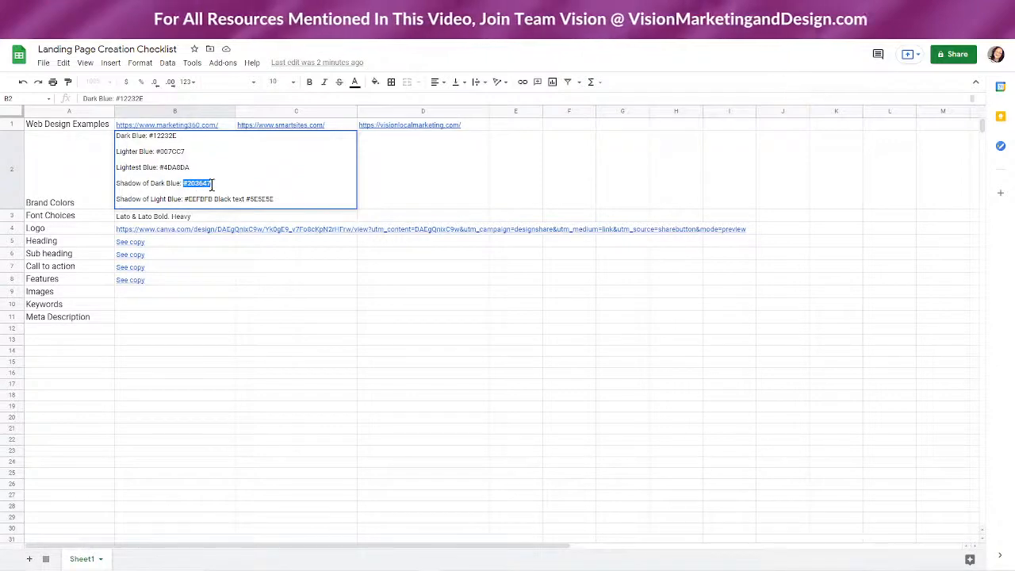
mouse_move(402, 566)
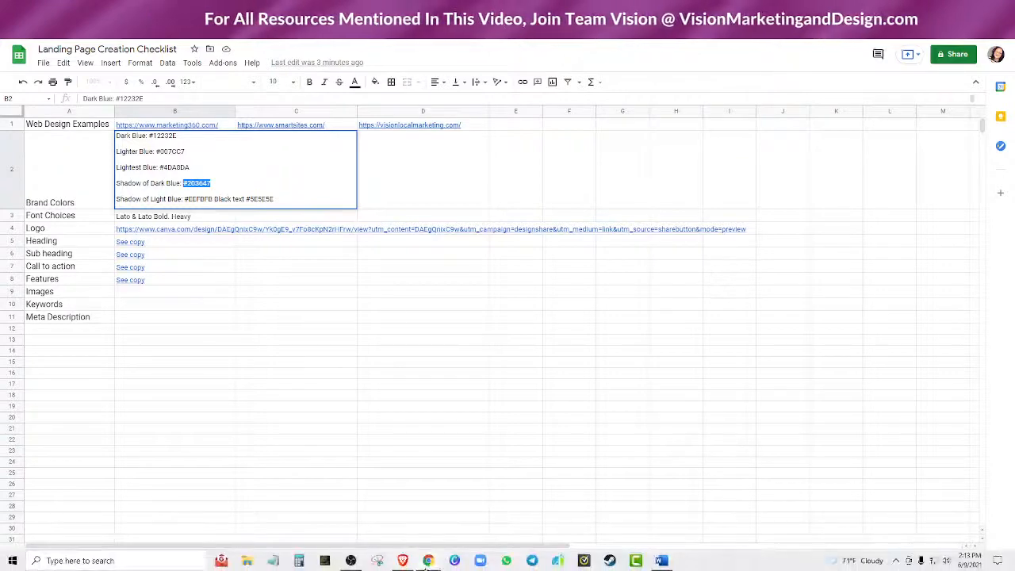
left_click(404, 563)
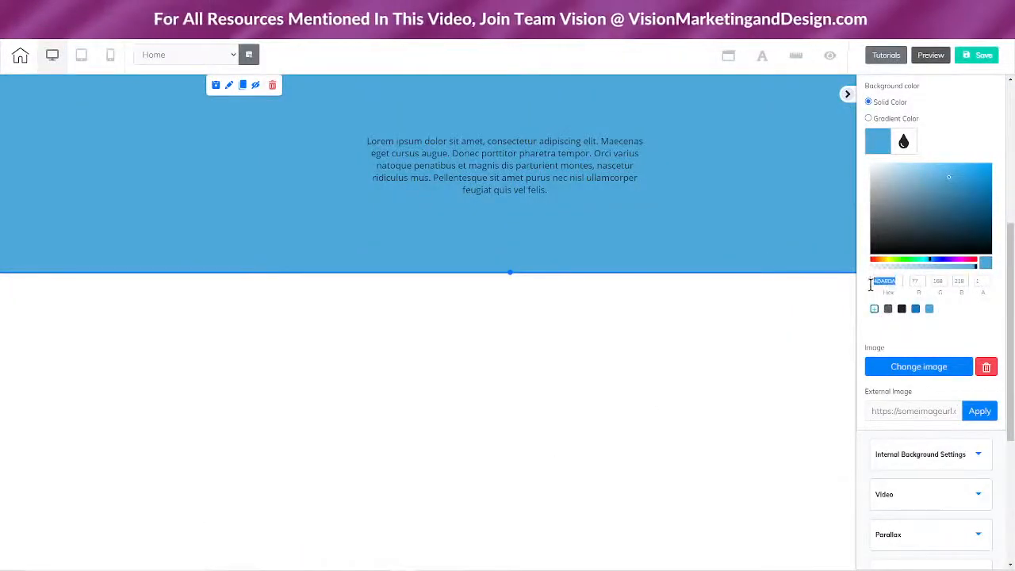
type("203647")
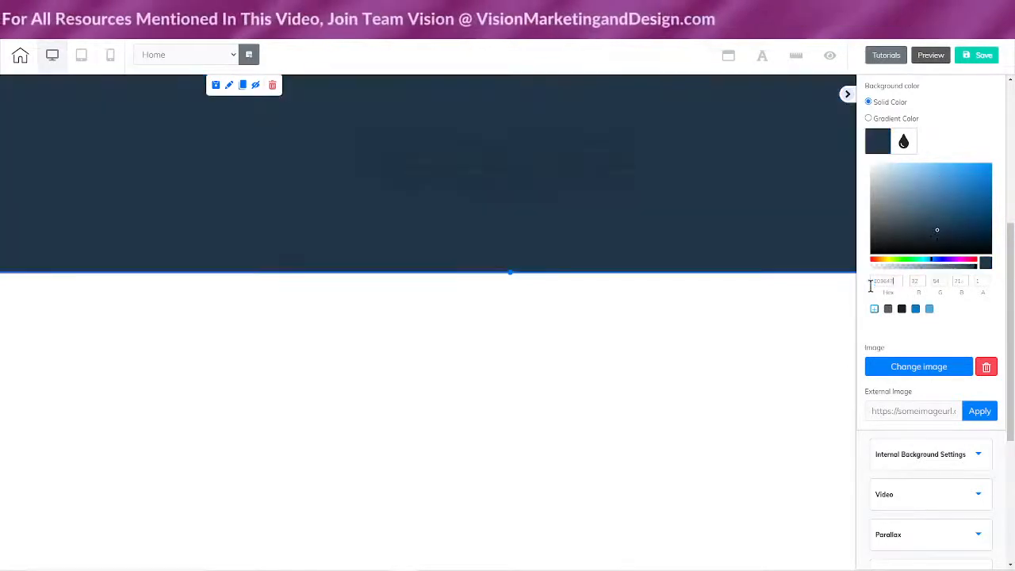
Step: Copy Shadow of Light Blue #EEFBFB from the checklist, apply it to the panel background and save it as a swatch
mouse_move(664, 569)
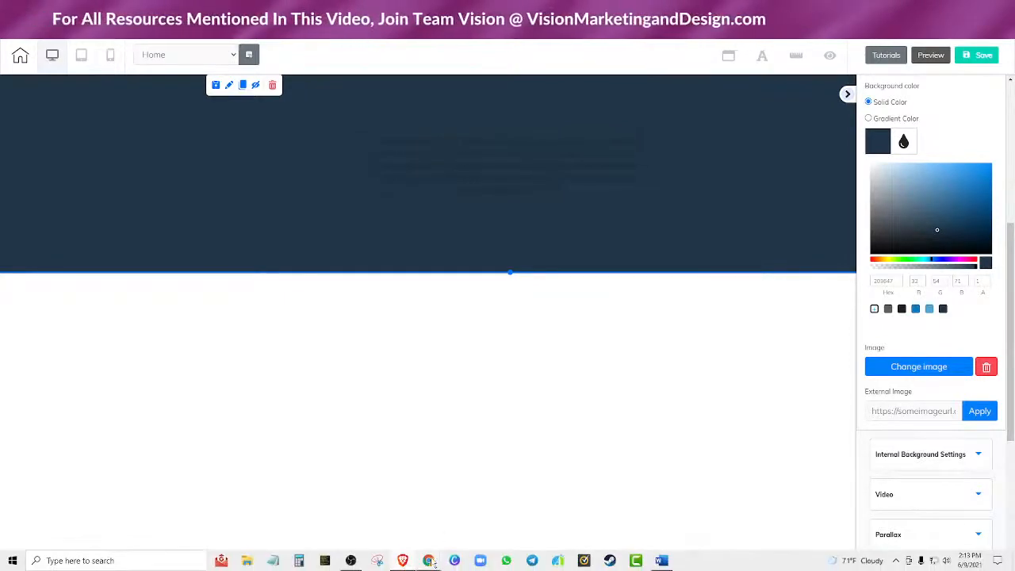
mouse_move(432, 564)
left_click(422, 525)
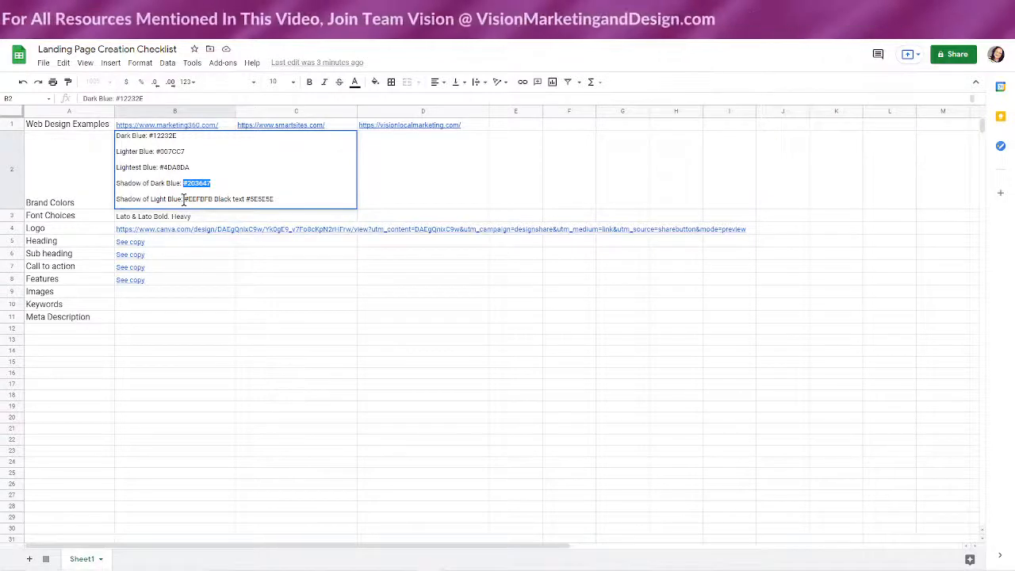
left_click_drag(184, 199, 210, 201)
key("ctrl+c")
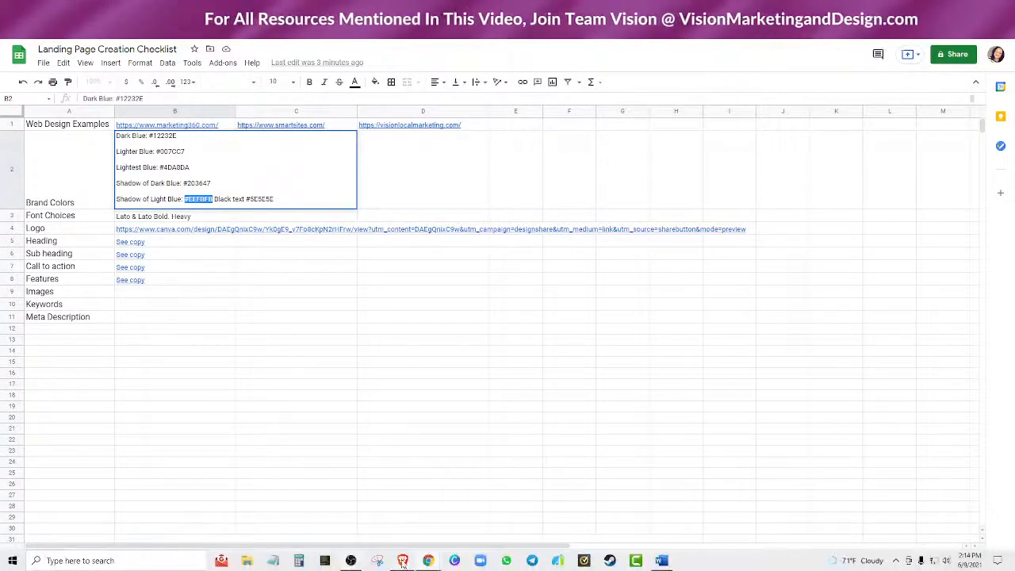
left_click(402, 561)
double_click(871, 283)
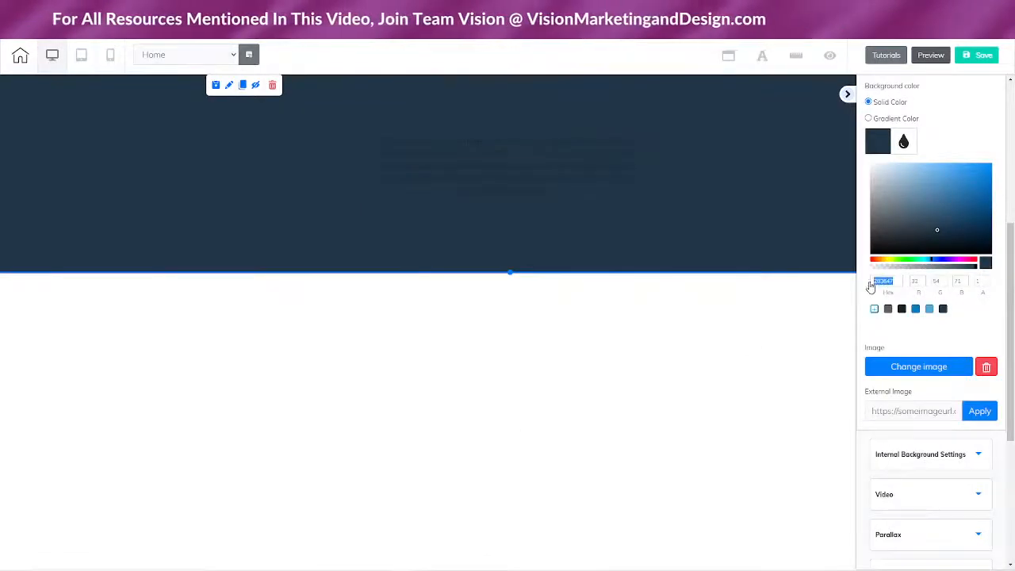
key("ctrl+v")
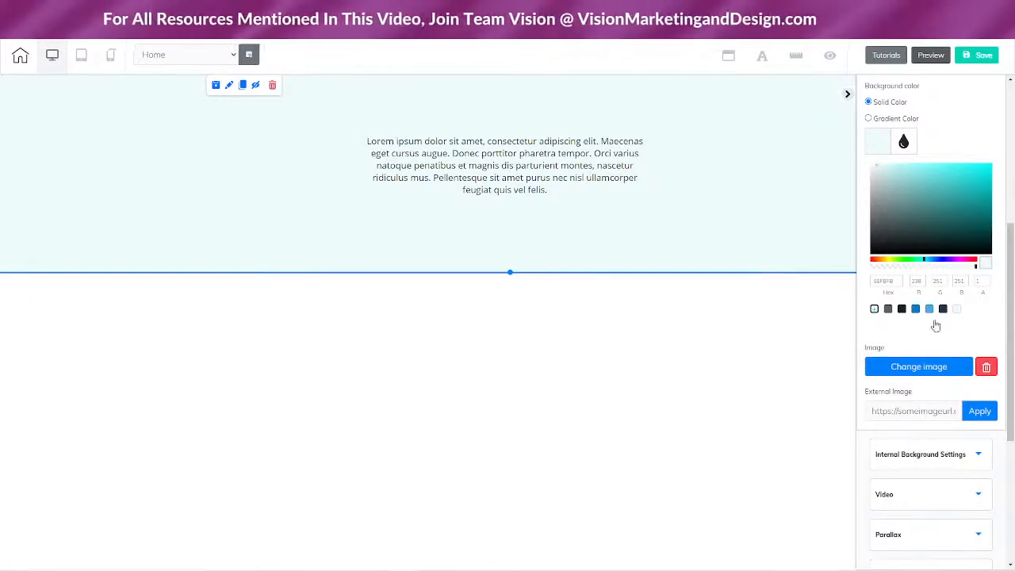
Step: Save the page, publish the site and close the publishing confirmation
left_click(980, 57)
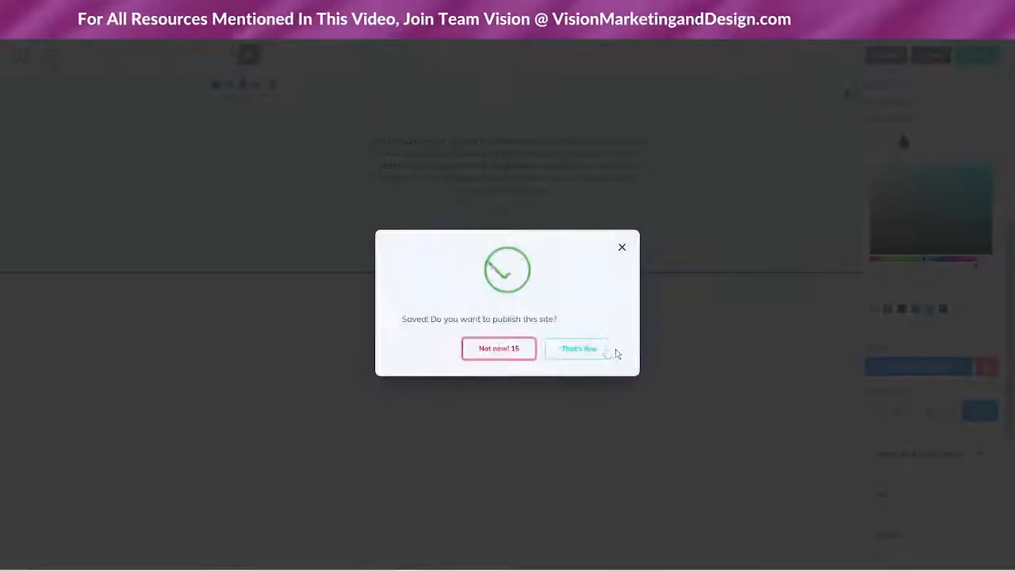
left_click(612, 350)
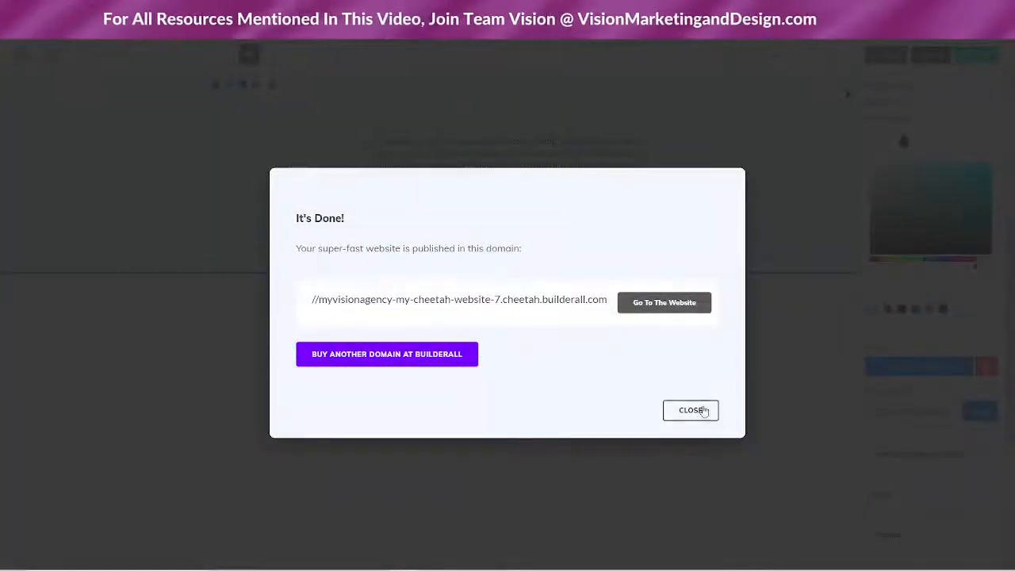
left_click(690, 410)
Step: Change the top panel's background color to the near-white #FBFBFB
left_click_drag(878, 168, 872, 168)
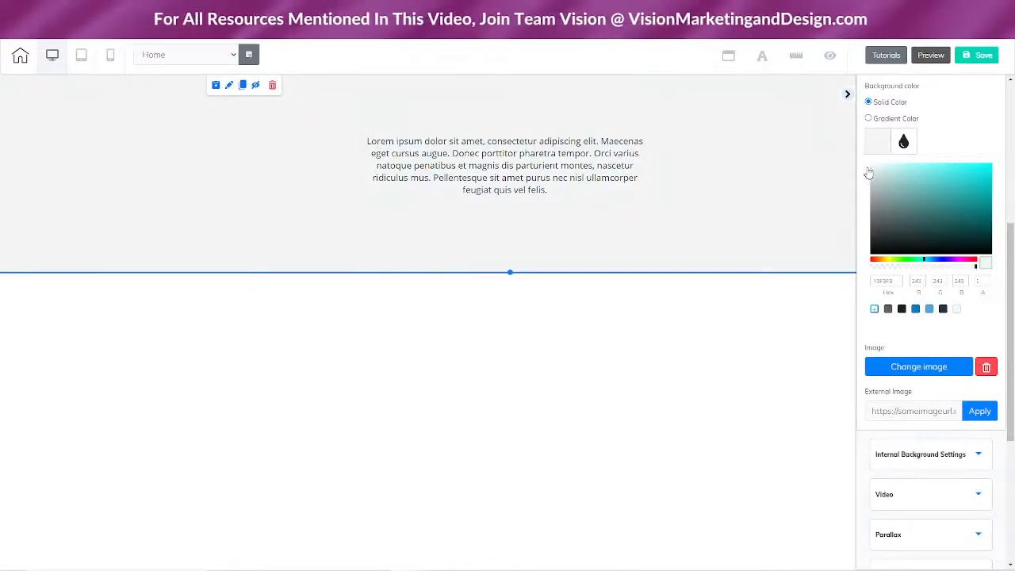
left_click_drag(869, 173, 865, 168)
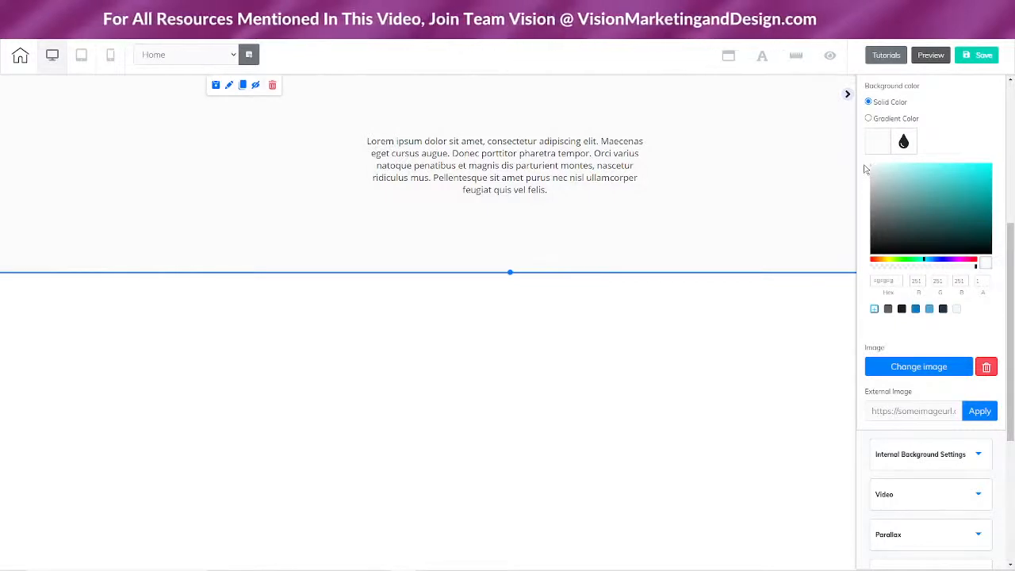
Step: Darken the top panel's background to light grey #F3F3F3 and save that color as a swatch
mouse_move(864, 172)
left_mouse_down()
mouse_move(876, 184)
mouse_move(857, 175)
left_mouse_up()
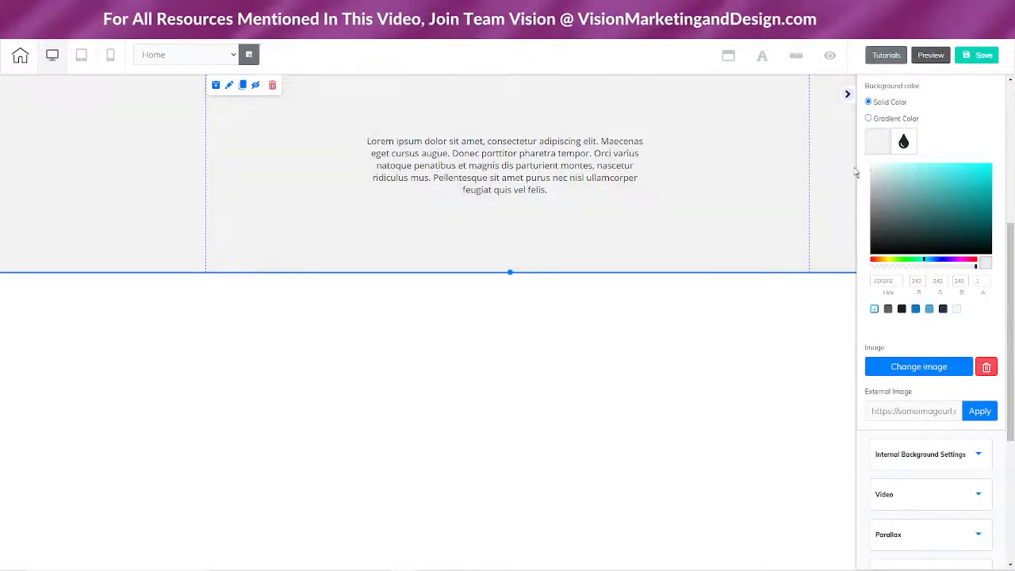
left_click_drag(857, 173, 855, 175)
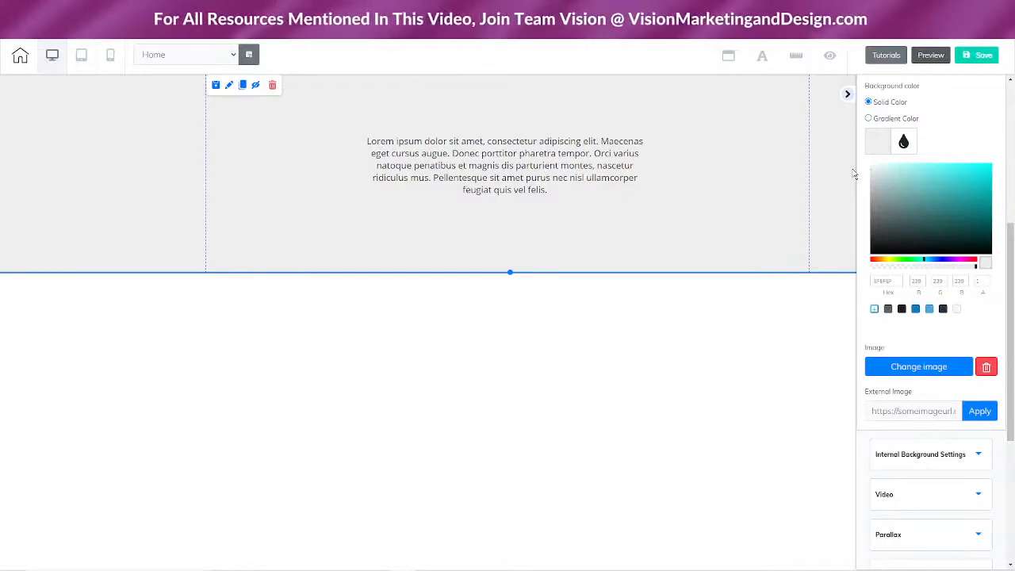
left_click_drag(853, 171, 853, 169)
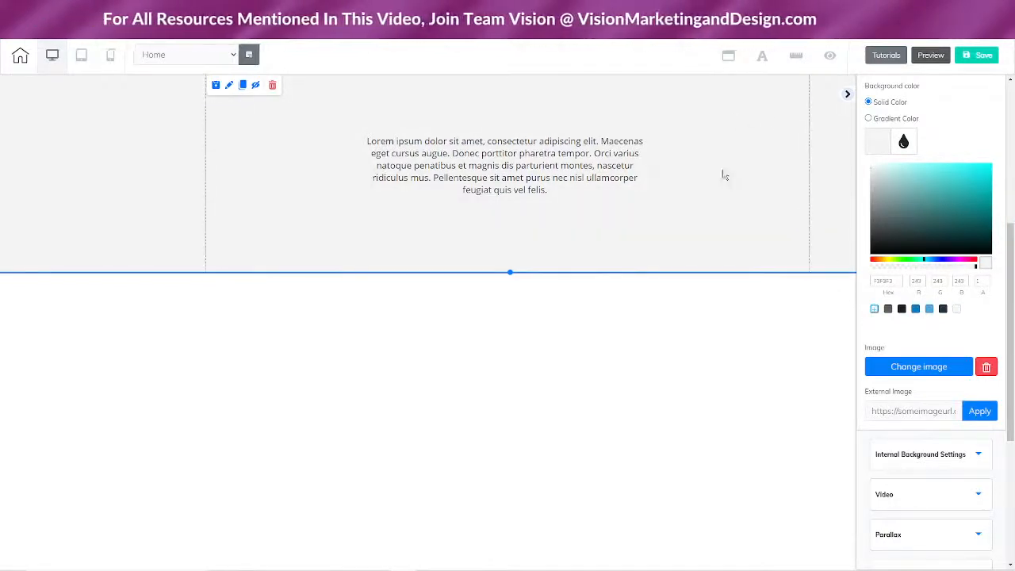
left_click(875, 309)
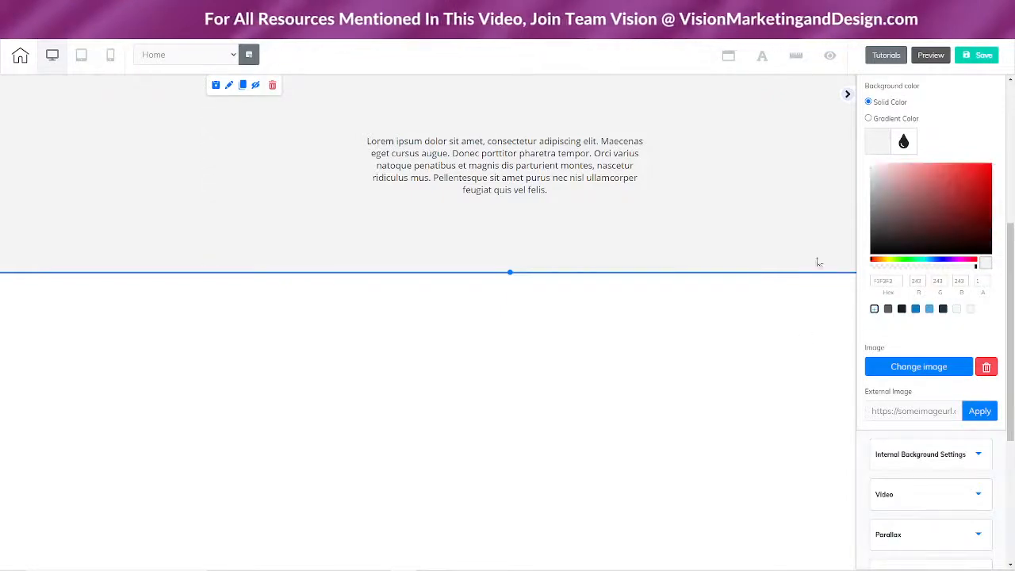
Step: Save the page with the new swatch, publish the site and dismiss the publishing confirmation
left_click(969, 56)
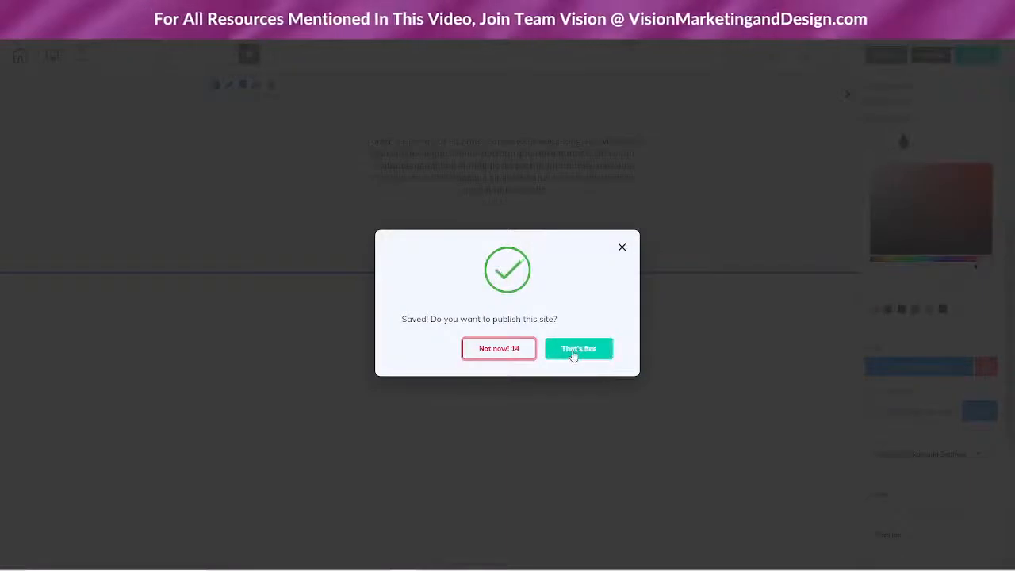
left_click(577, 349)
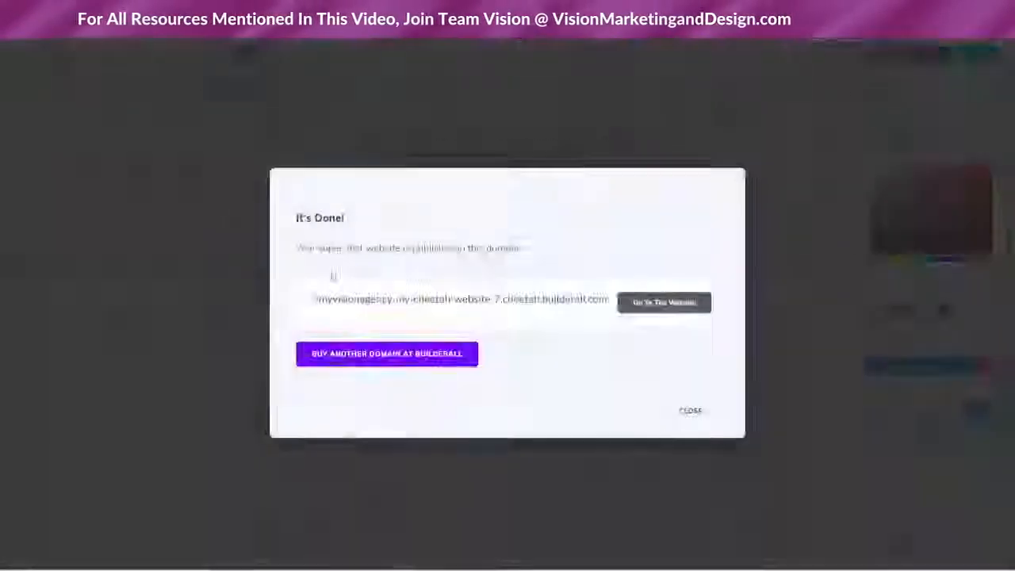
left_click(688, 410)
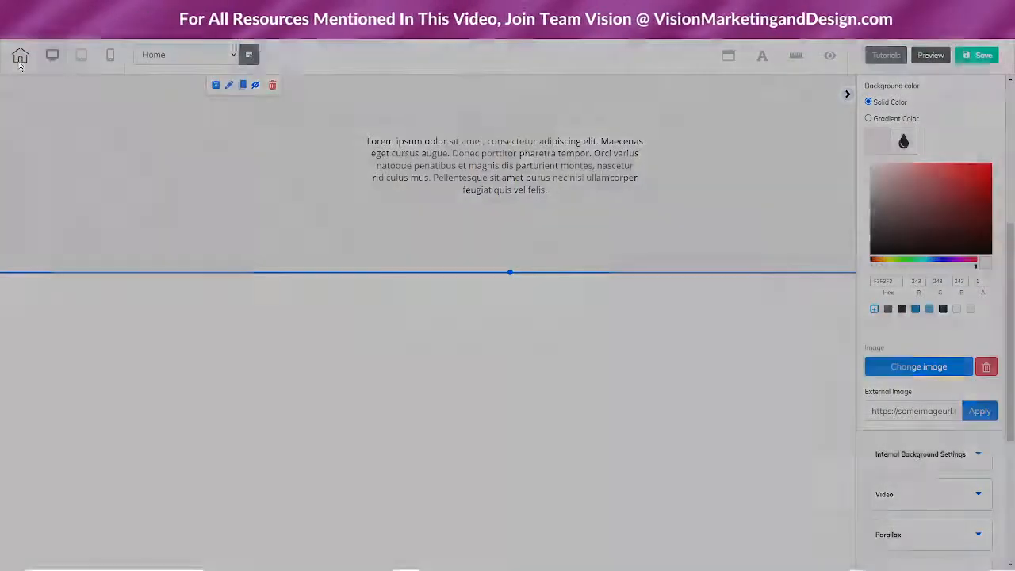
Step: Leave the page editor with changes saved and open the site's global Headers section
left_click(20, 60)
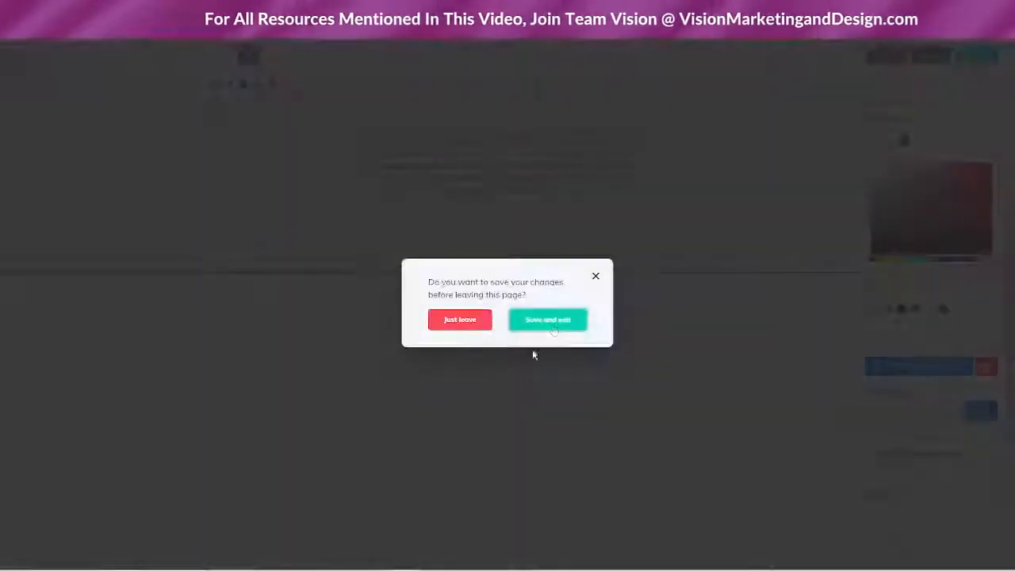
left_click(553, 320)
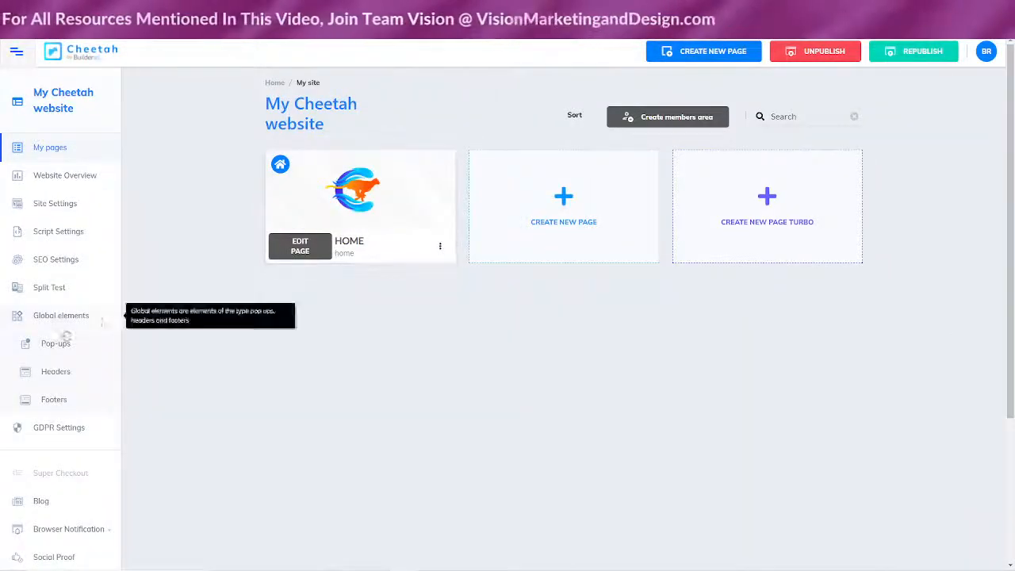
left_click(55, 371)
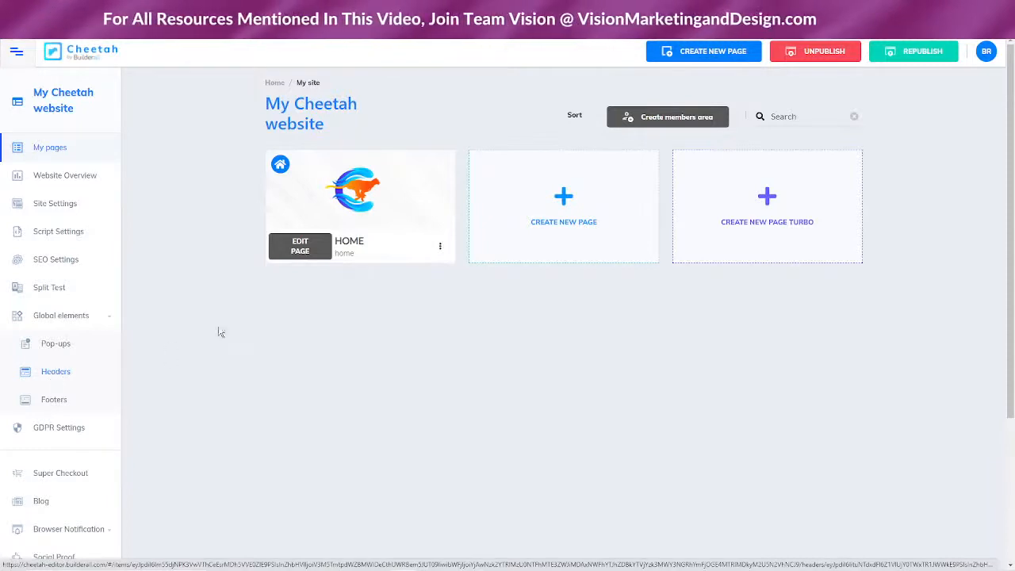
left_click(57, 372)
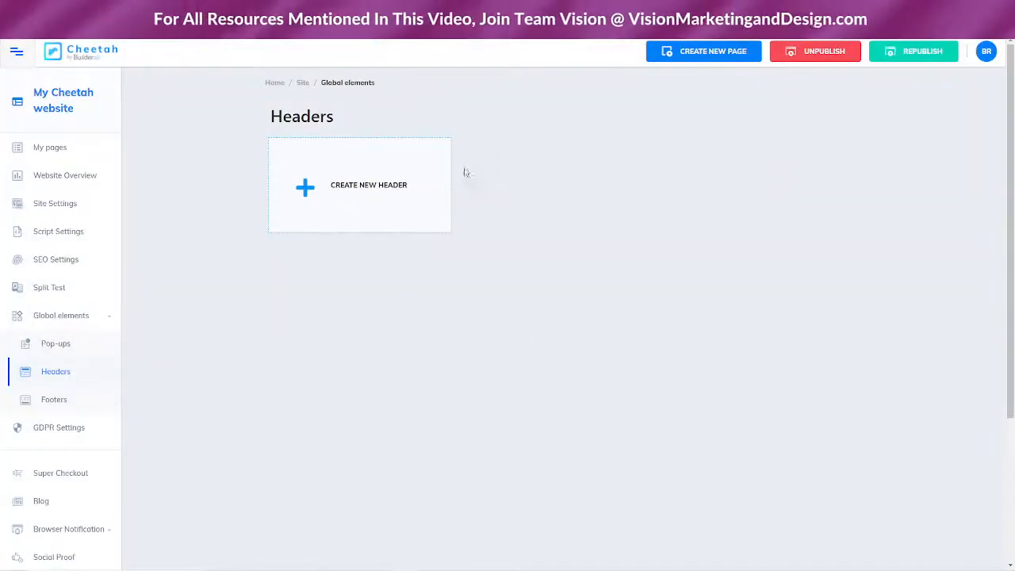
Step: Create a new global header named "Landing Page Header"
left_click(340, 190)
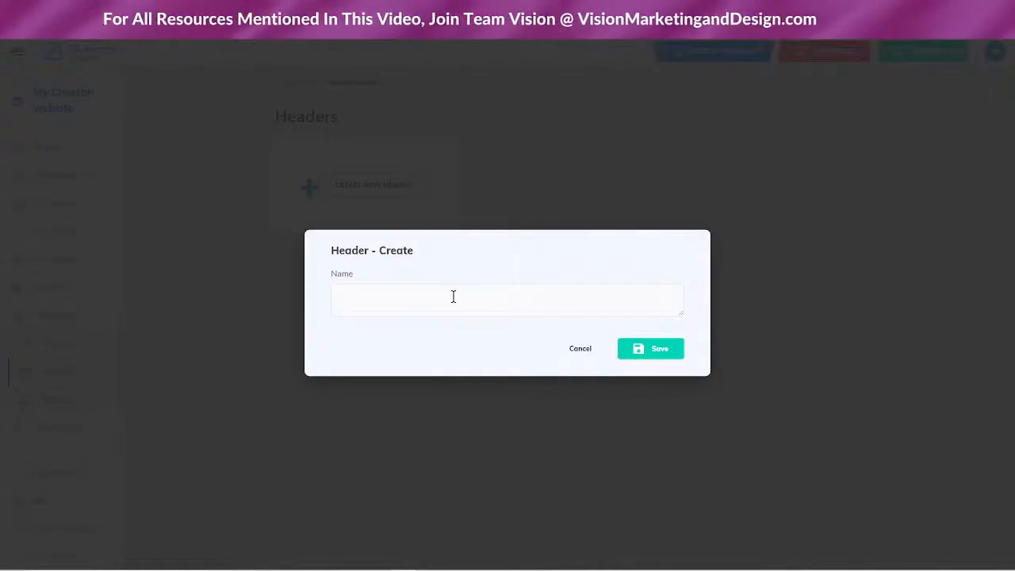
left_click(453, 297)
type("M")
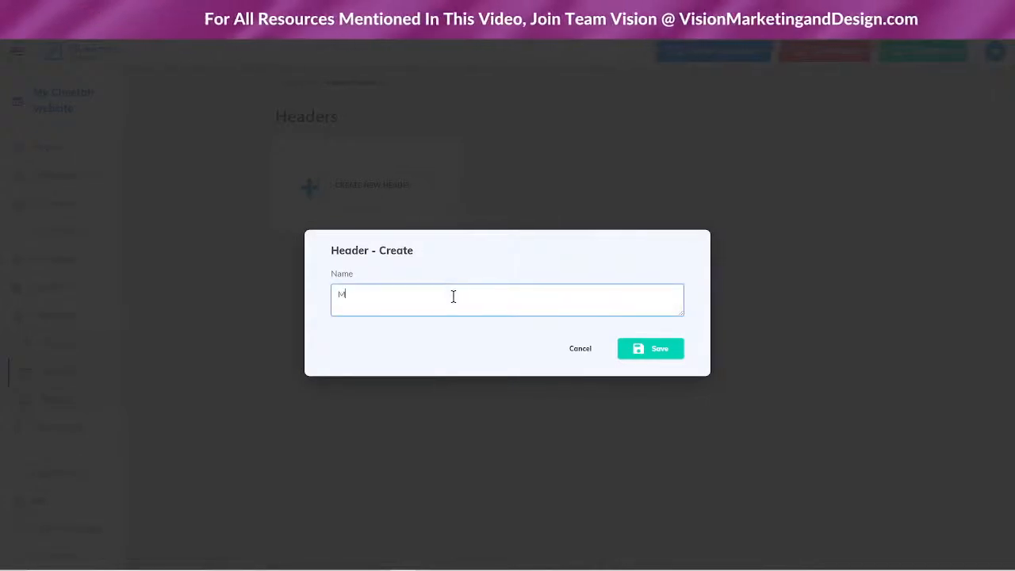
key("BackSpace")
type("Landing Pa")
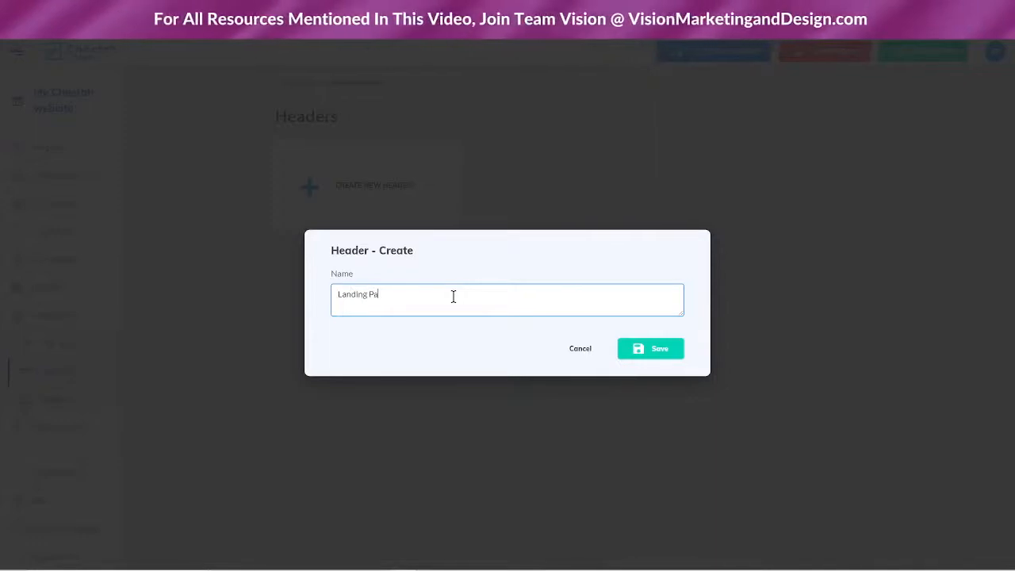
type("ge Header")
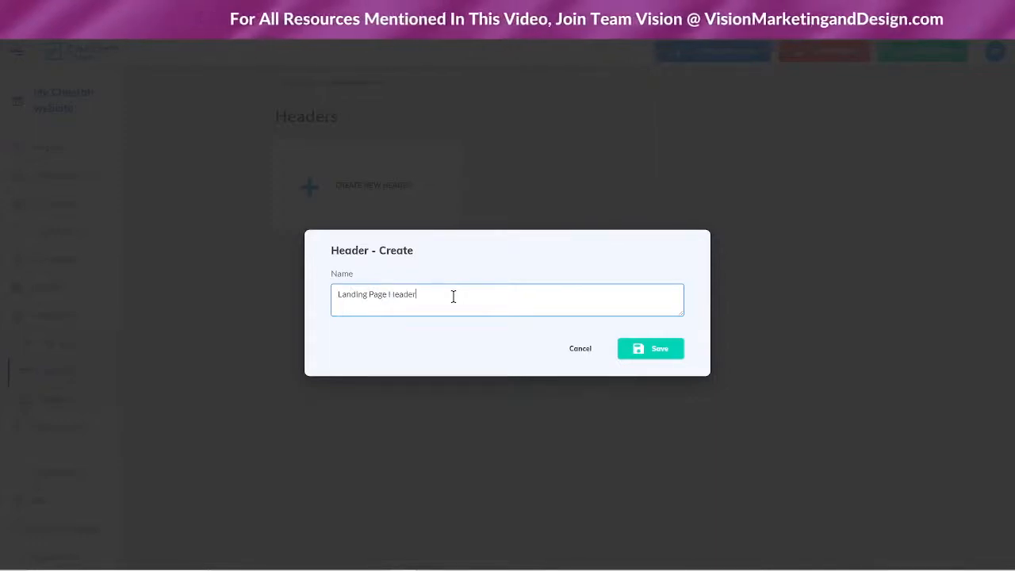
left_click(650, 349)
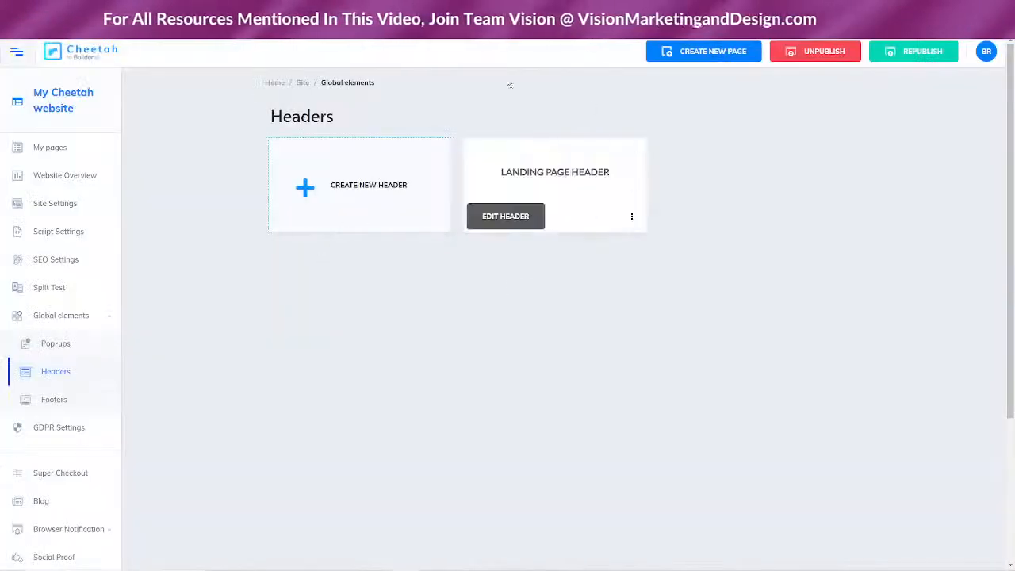
Step: Open the Landing Page Header for editing and add a blank panel to it
left_click(512, 221)
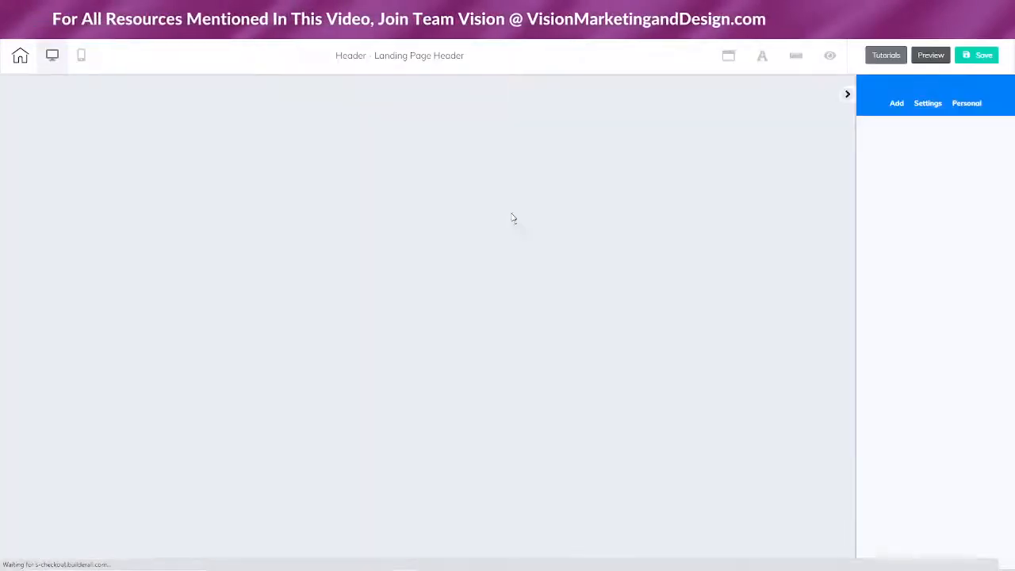
left_click(895, 106)
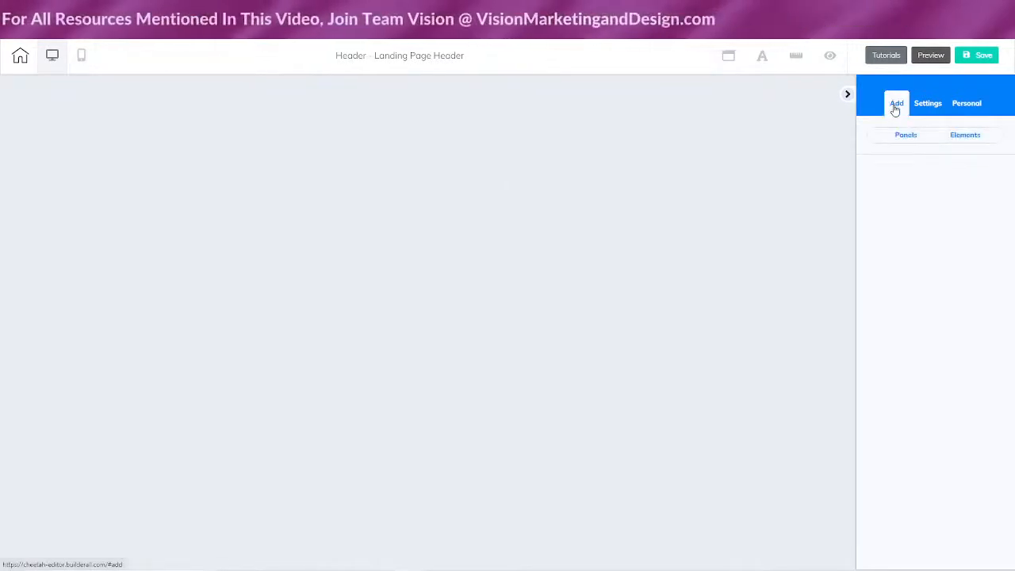
left_click(901, 136)
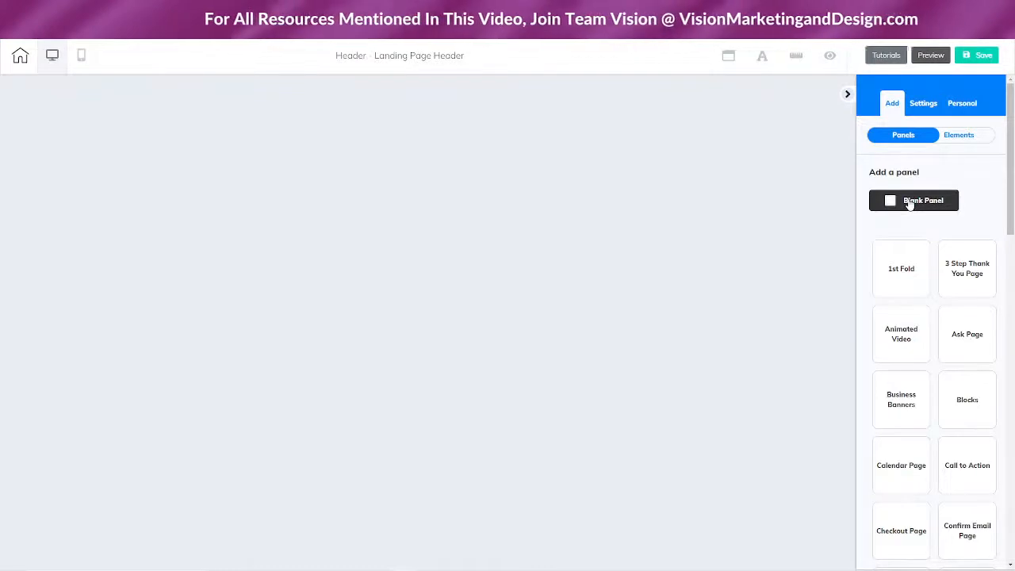
left_click(912, 201)
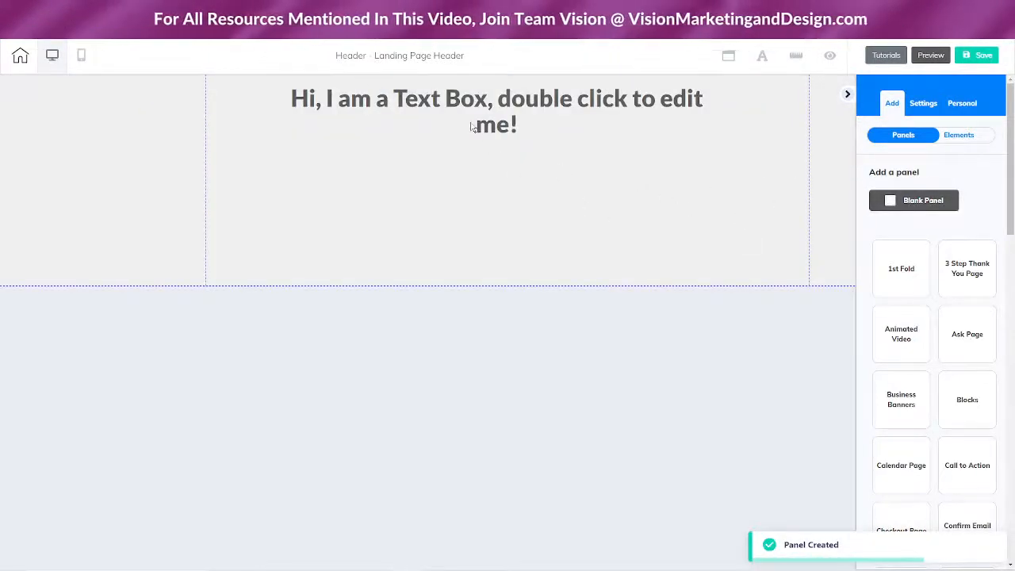
Step: Delete the placeholder text box from the header's blank panel
left_click_drag(472, 126, 476, 226)
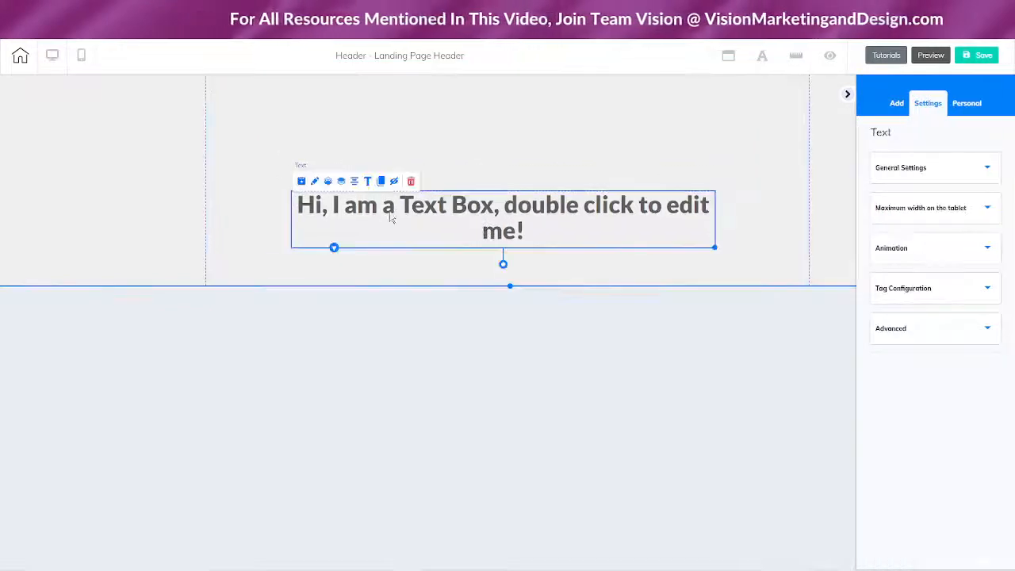
left_click(411, 182)
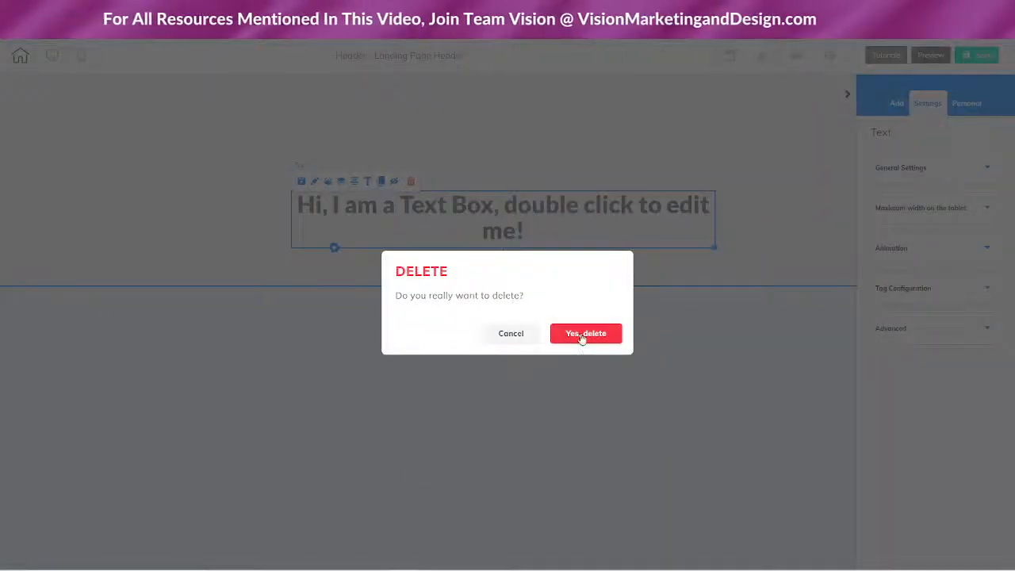
left_click(584, 334)
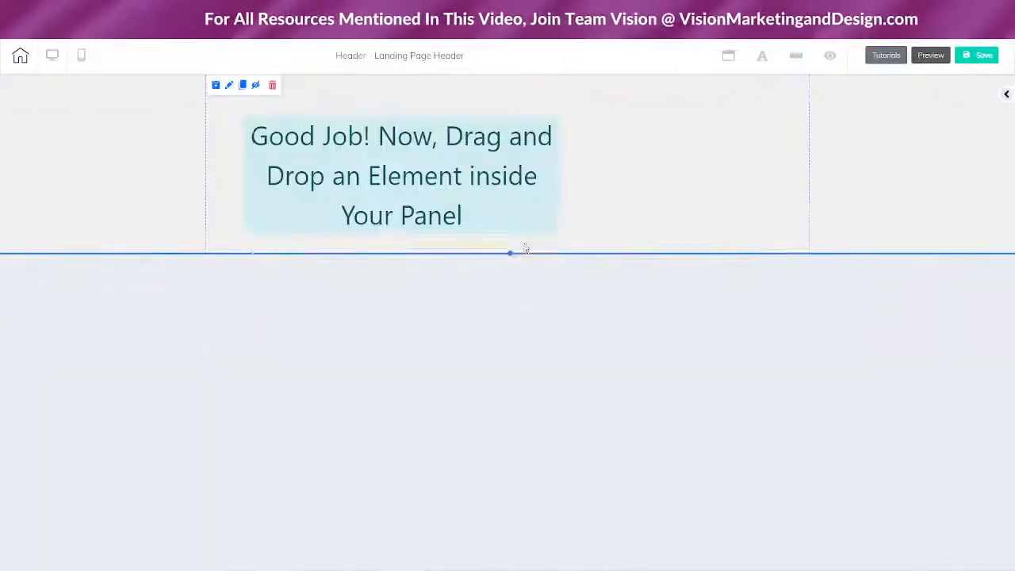
Step: Shrink the header panel by setting both its minimum height and its height to 50
left_click_drag(525, 249, 534, 176)
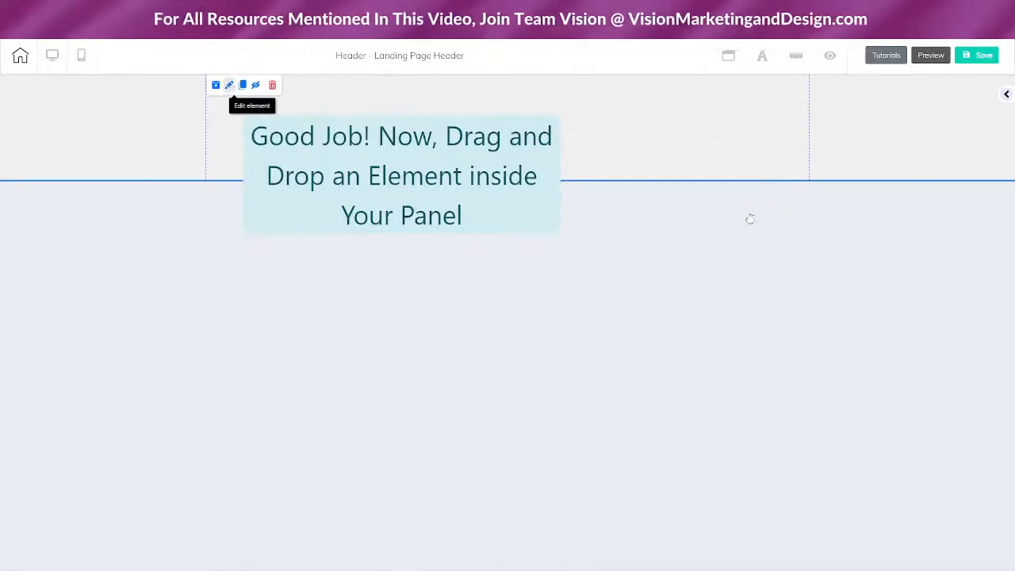
left_click_drag(569, 103, 854, 169)
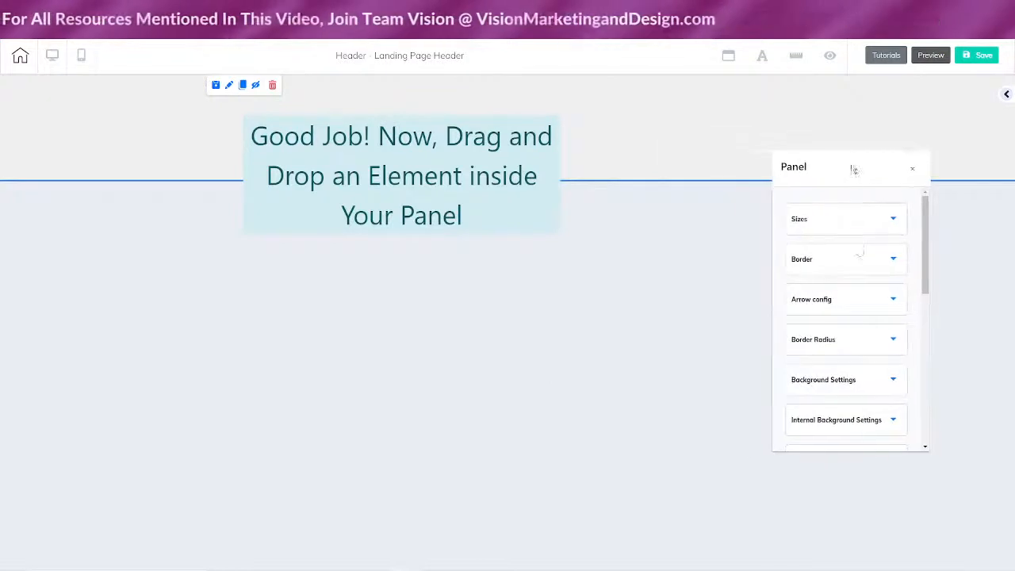
left_click(856, 222)
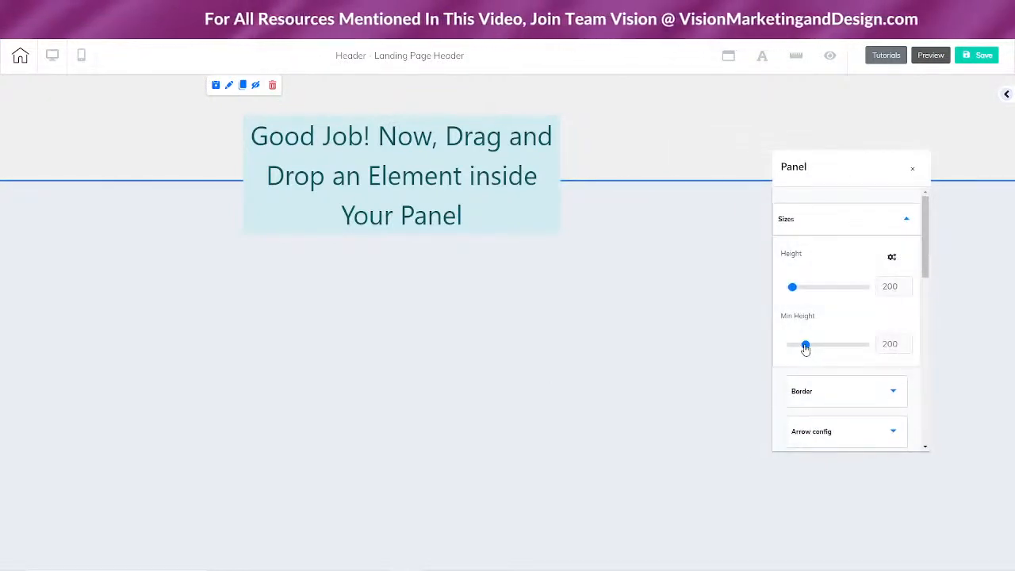
left_click_drag(805, 346, 789, 343)
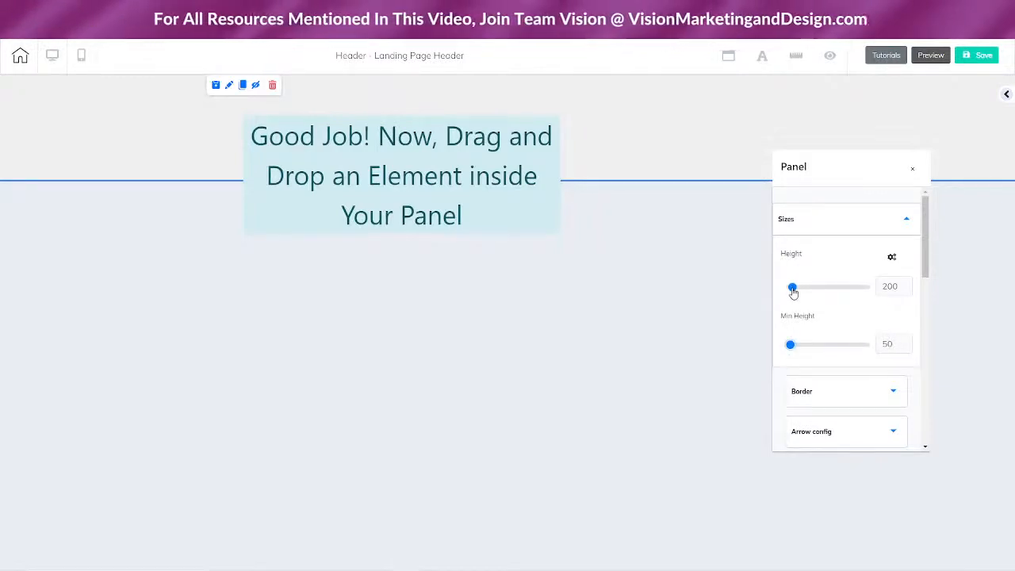
left_click_drag(793, 292, 791, 288)
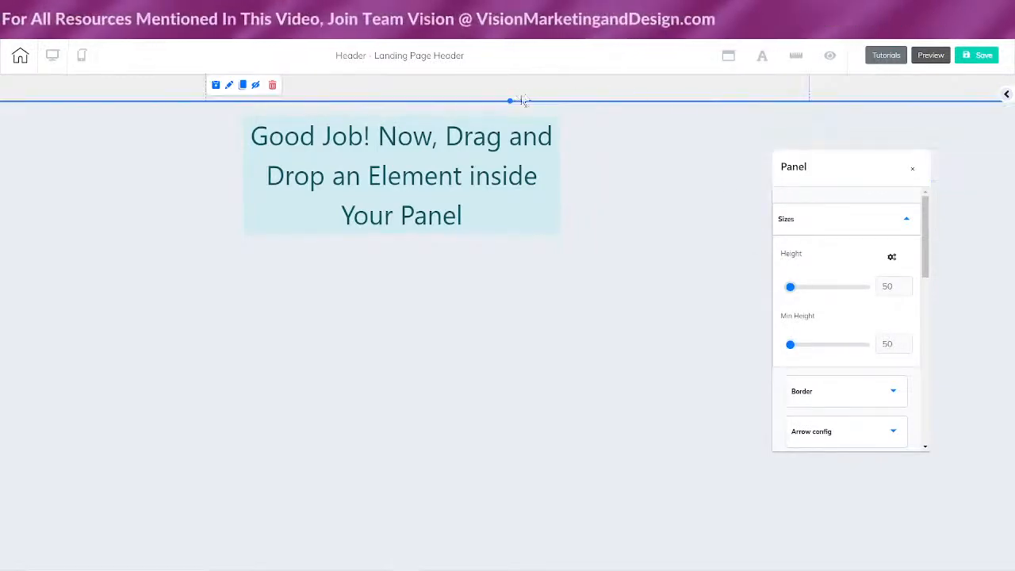
Step: Stretch the header panel slightly taller by its lower edge and briefly reopen its settings
left_click_drag(508, 99, 523, 137)
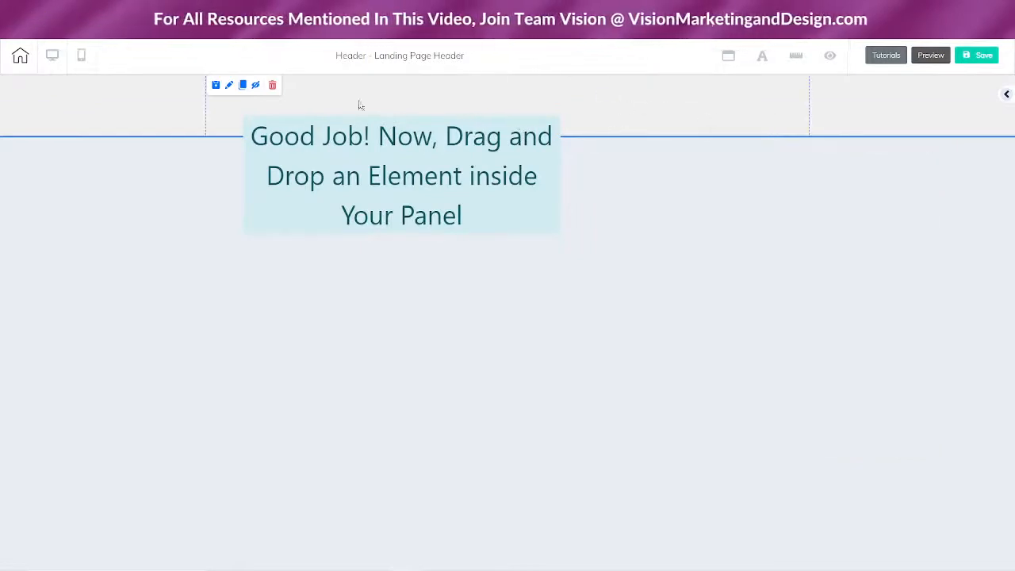
left_click(229, 86)
left_click_drag(558, 94, 822, 136)
left_click(712, 121)
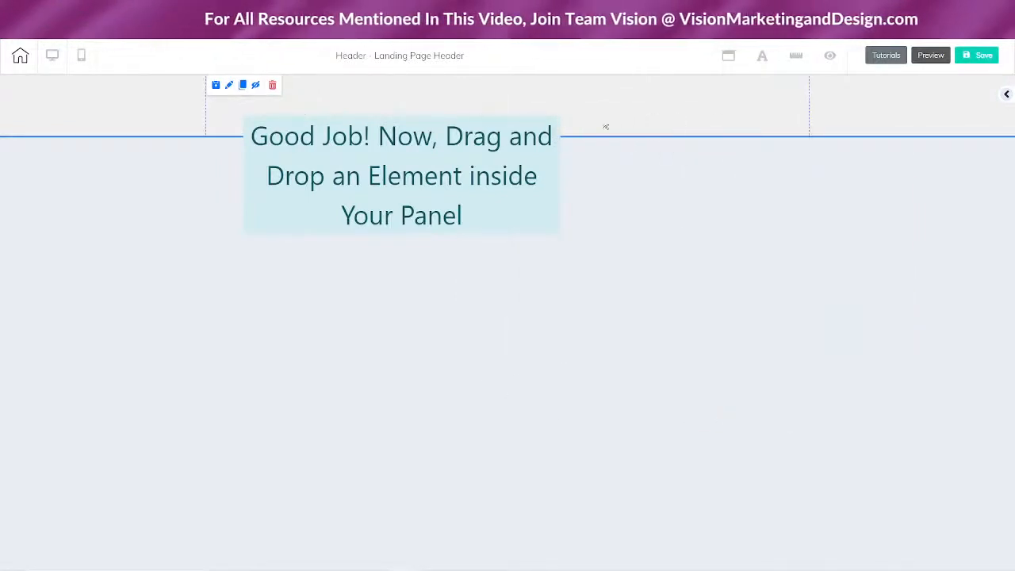
Step: Add a vertical image element to the header panel, just right of its center
left_click(1007, 96)
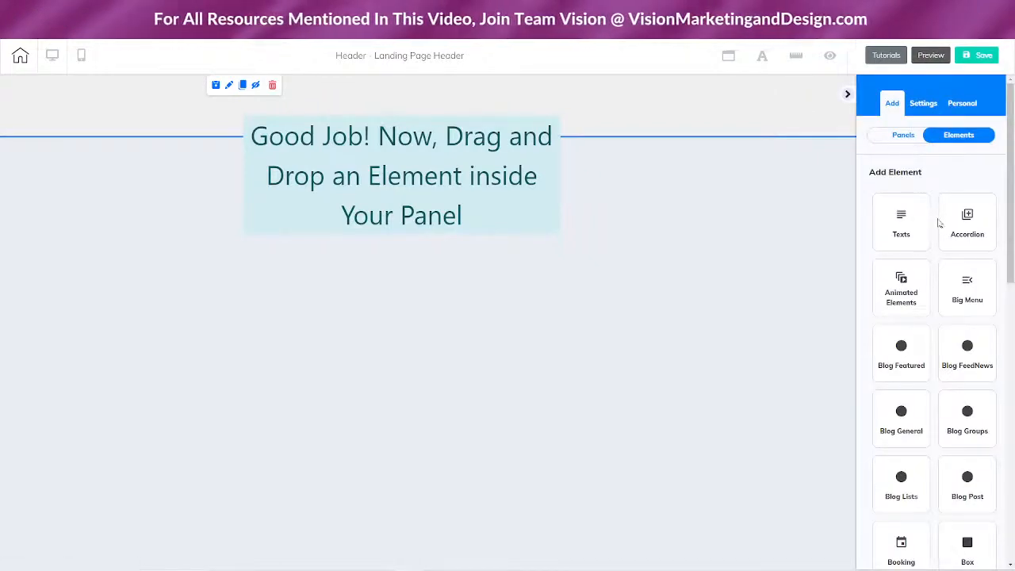
scroll(939, 224, "down", 5)
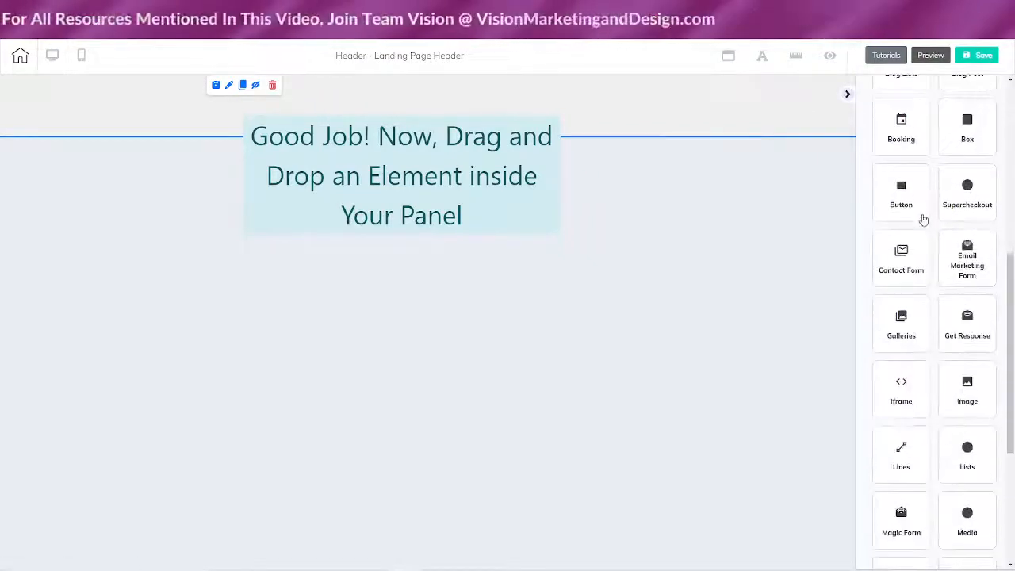
scroll(924, 222, "up", 1)
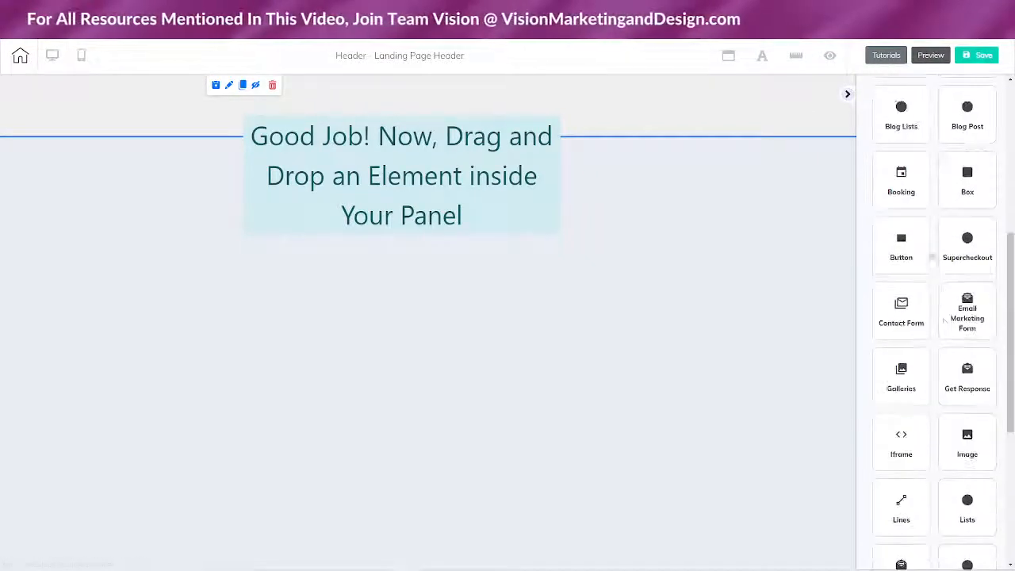
left_click(969, 446)
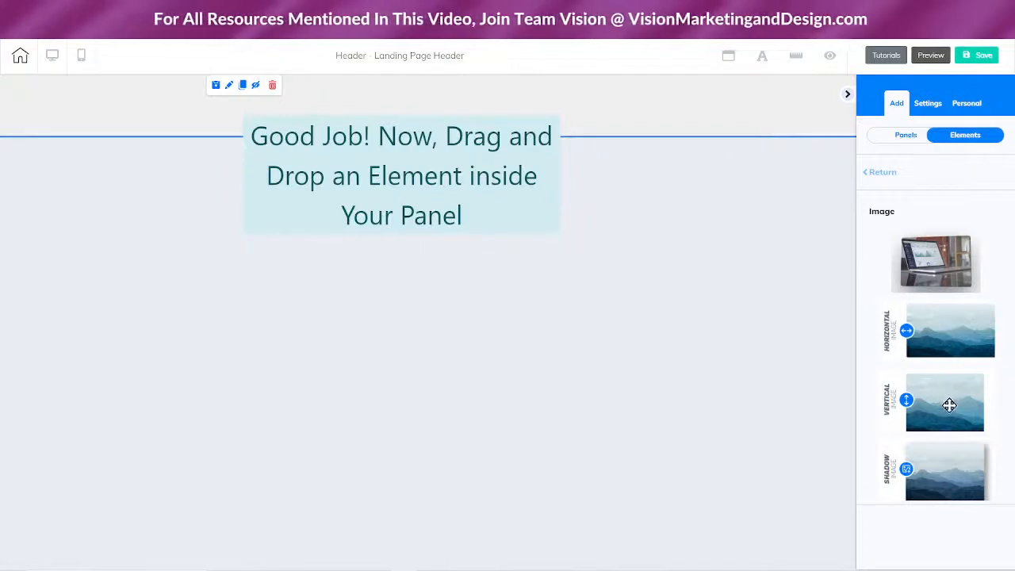
left_click_drag(949, 405, 592, 153)
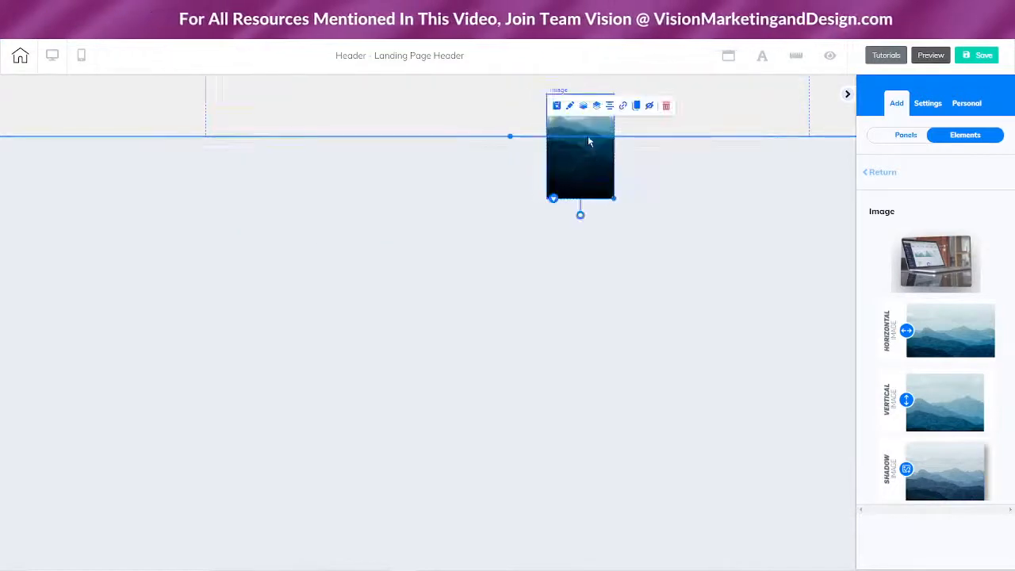
Step: Delete the vertical image from the header panel and add a horizontal image element in its place
left_click(666, 106)
left_click(584, 333)
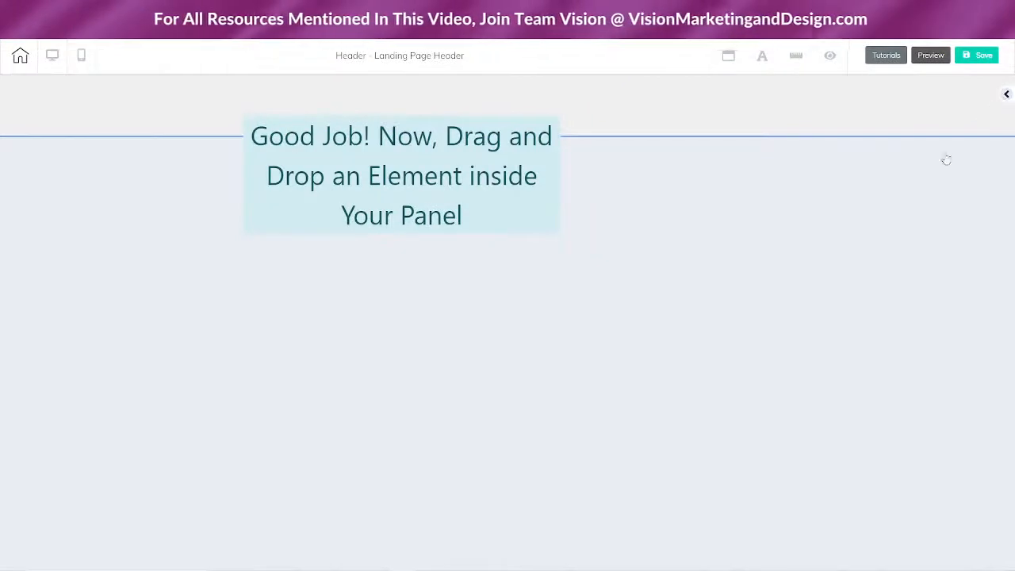
left_click(1006, 93)
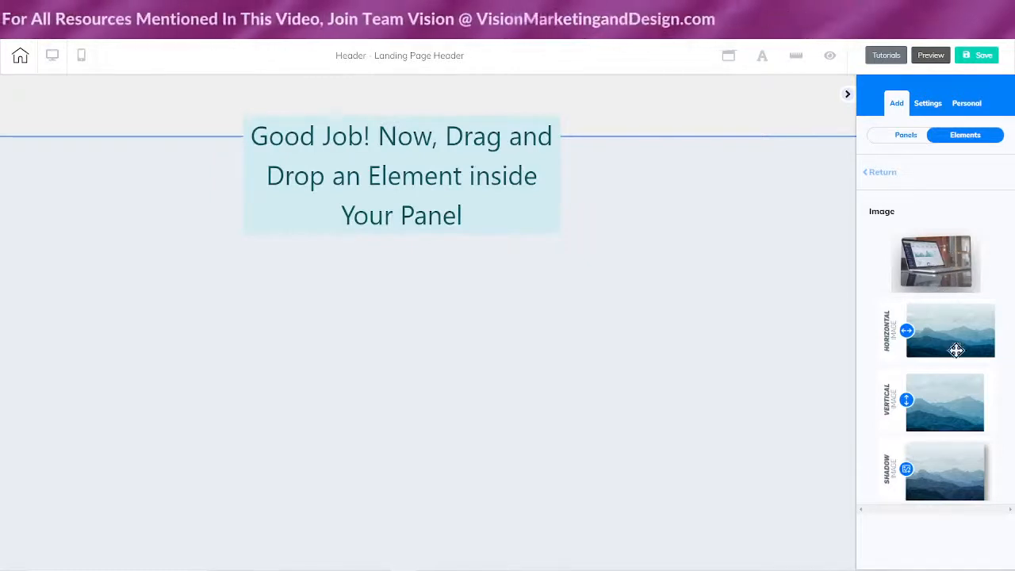
left_click_drag(962, 338, 599, 101)
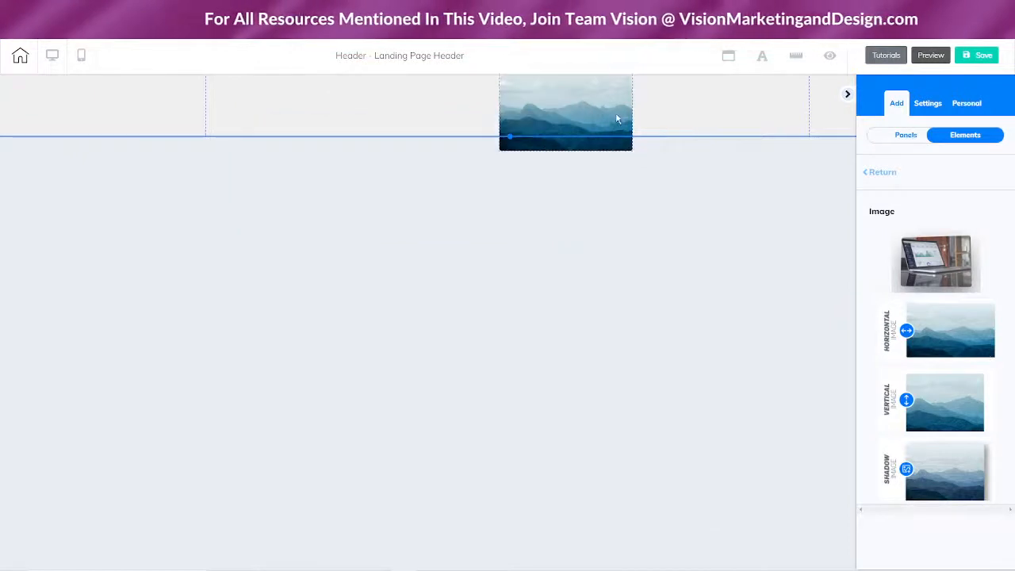
Step: Stretch the header panel to a height of about 449 and move the image into its left half
left_click(525, 136)
left_click_drag(513, 136, 509, 309)
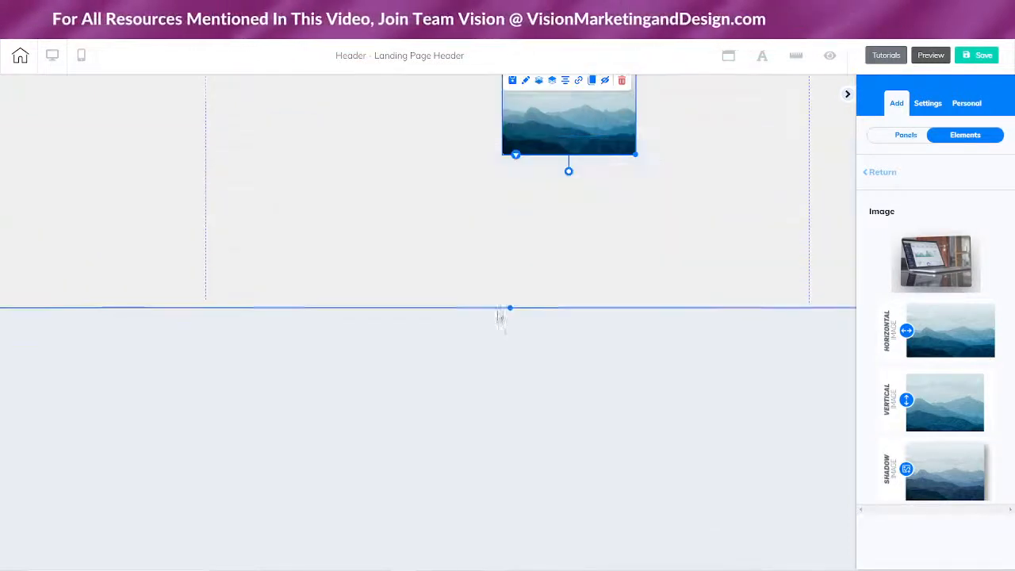
left_click_drag(563, 103, 346, 200)
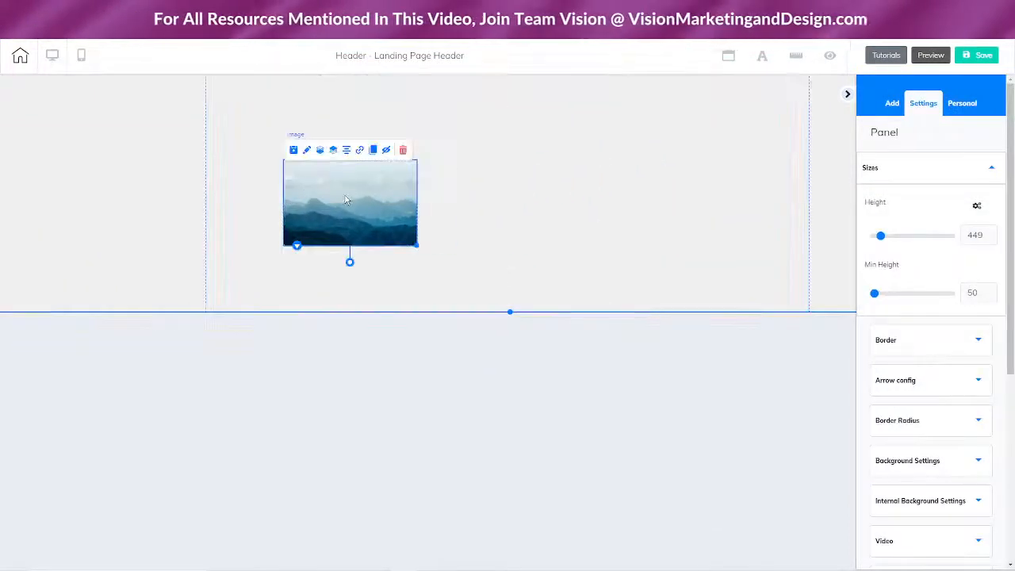
Step: Upload the Vision Marketing Logo (Official) file from the agency website folder and use it as the header image
left_click(307, 150)
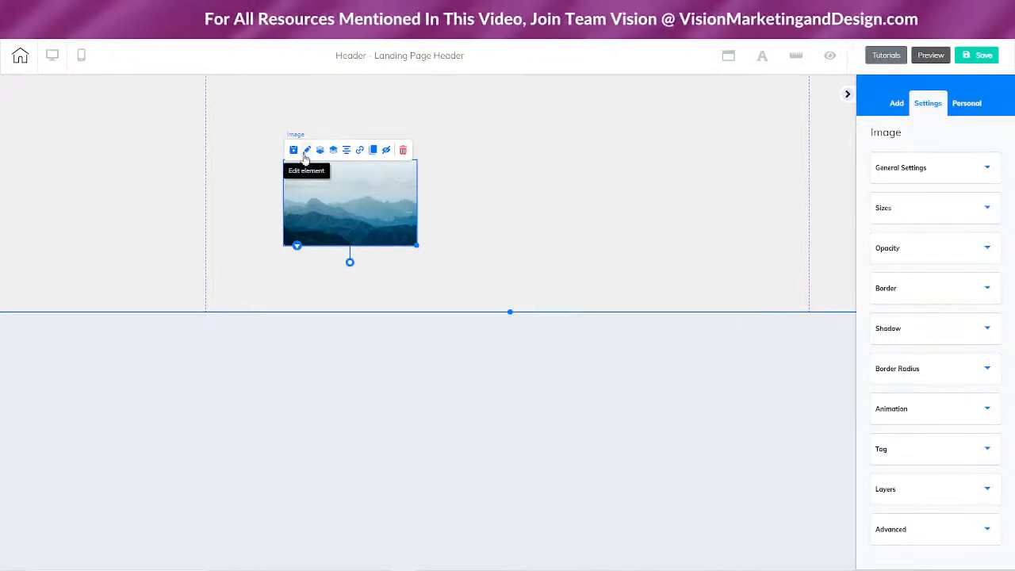
left_click(914, 169)
left_click(925, 389)
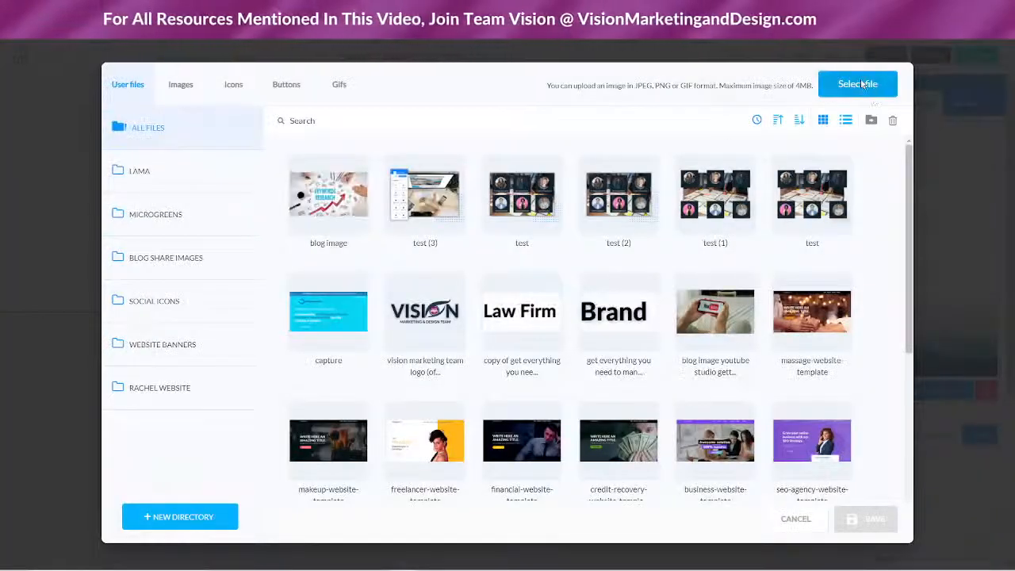
left_click(857, 84)
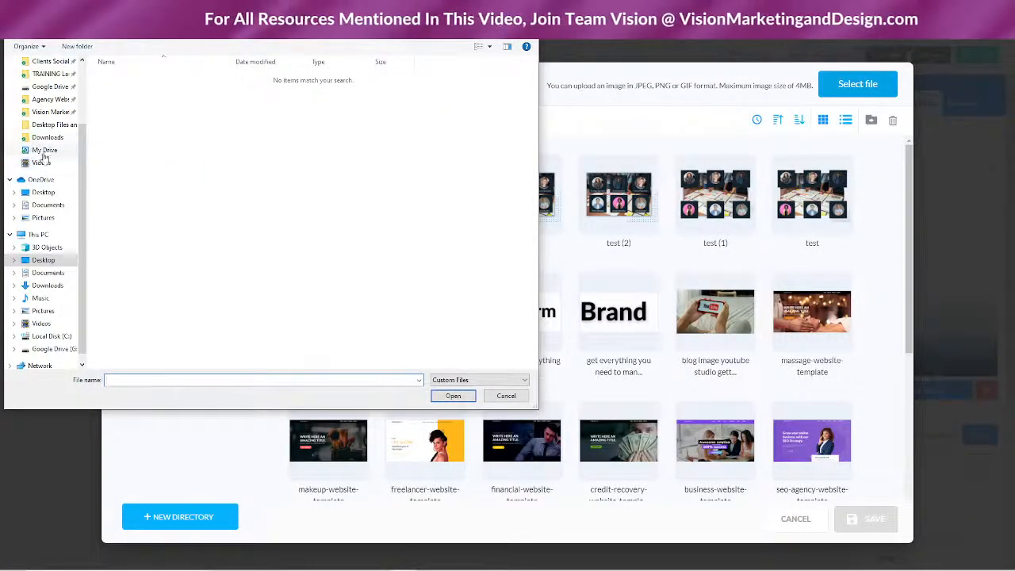
left_click(51, 99)
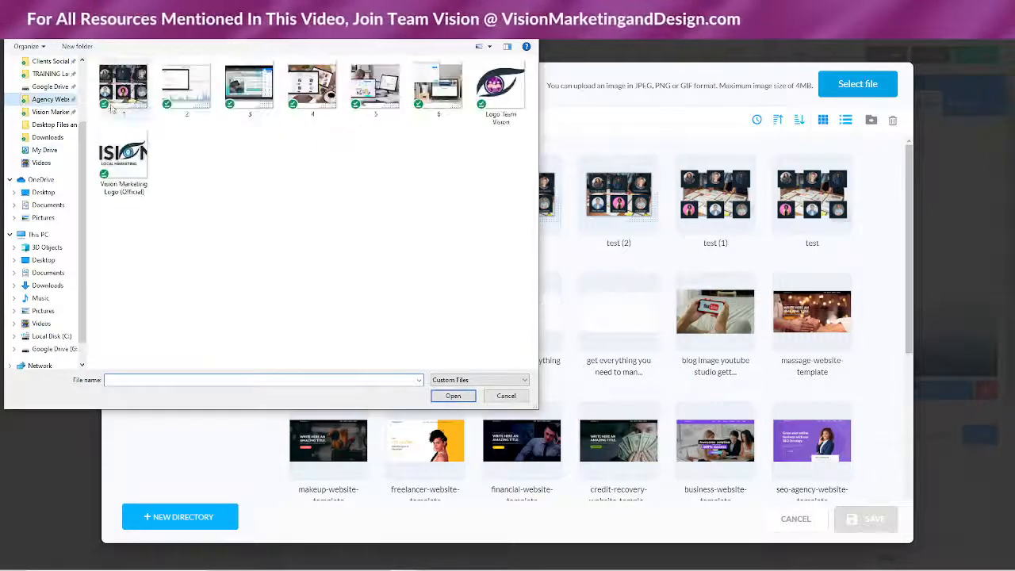
left_click(122, 163)
left_click(454, 396)
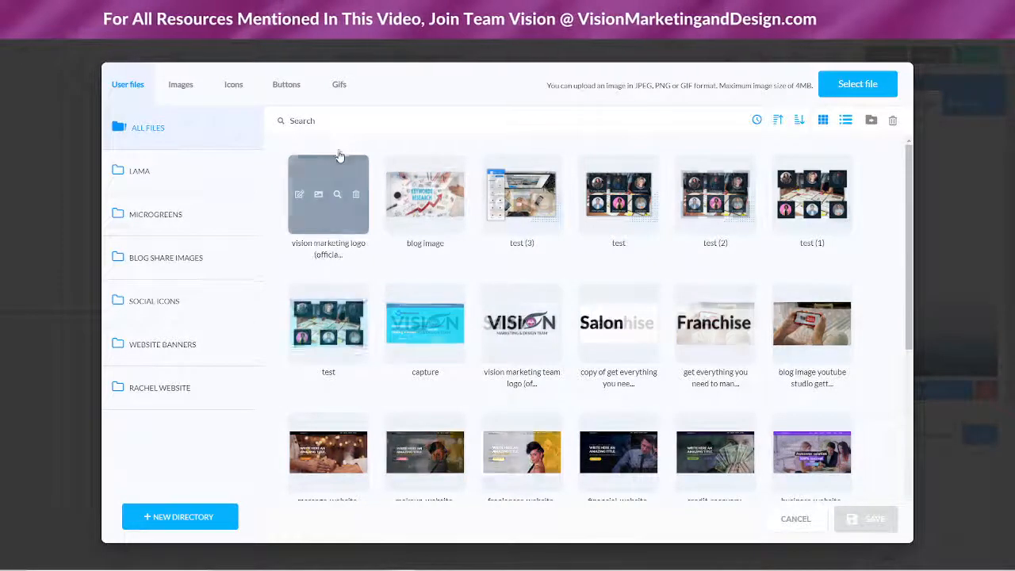
left_click(332, 174)
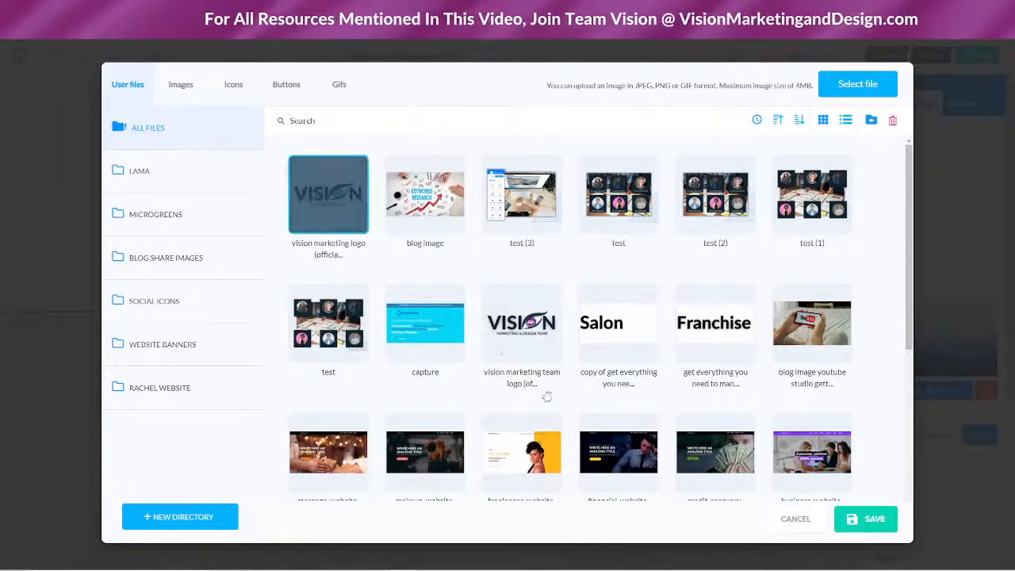
left_click(875, 519)
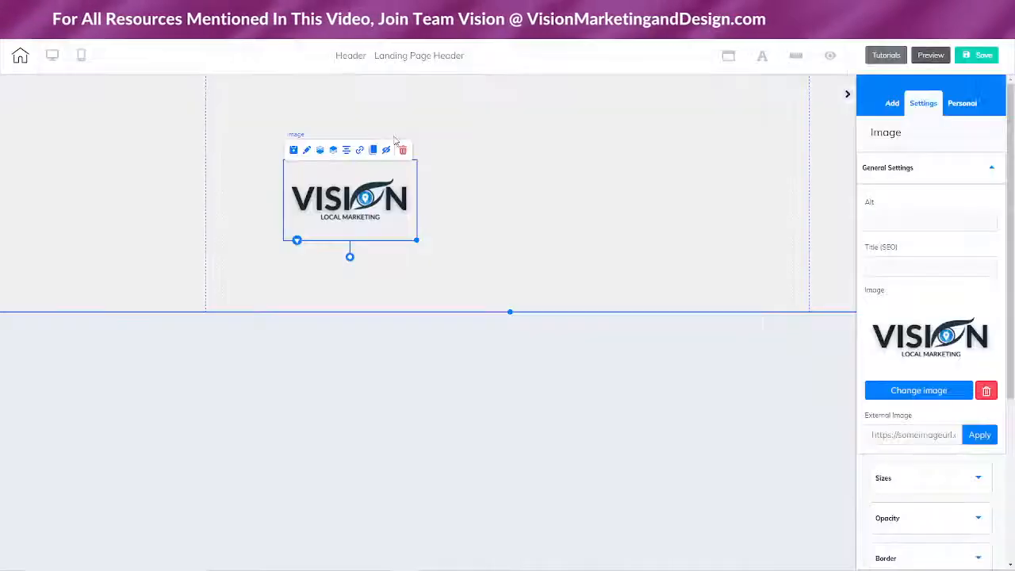
Step: Enlarge the logo slightly and move it to the upper-left corner of the header panel's content area
left_click_drag(415, 239, 428, 243)
left_click_drag(366, 212, 292, 157)
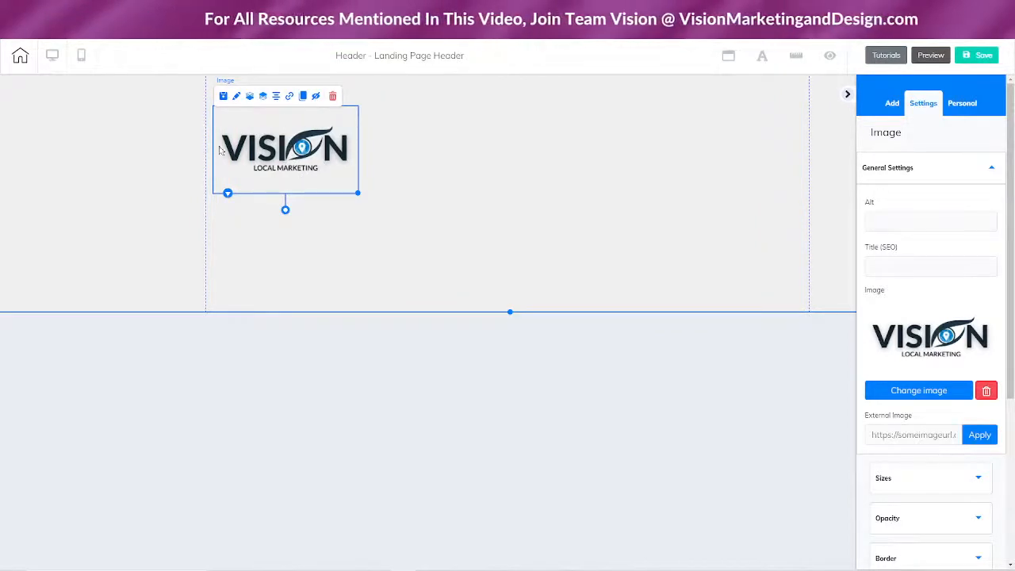
Step: Link the logo to the Home page and set the link to open in the same tab
left_click(290, 96)
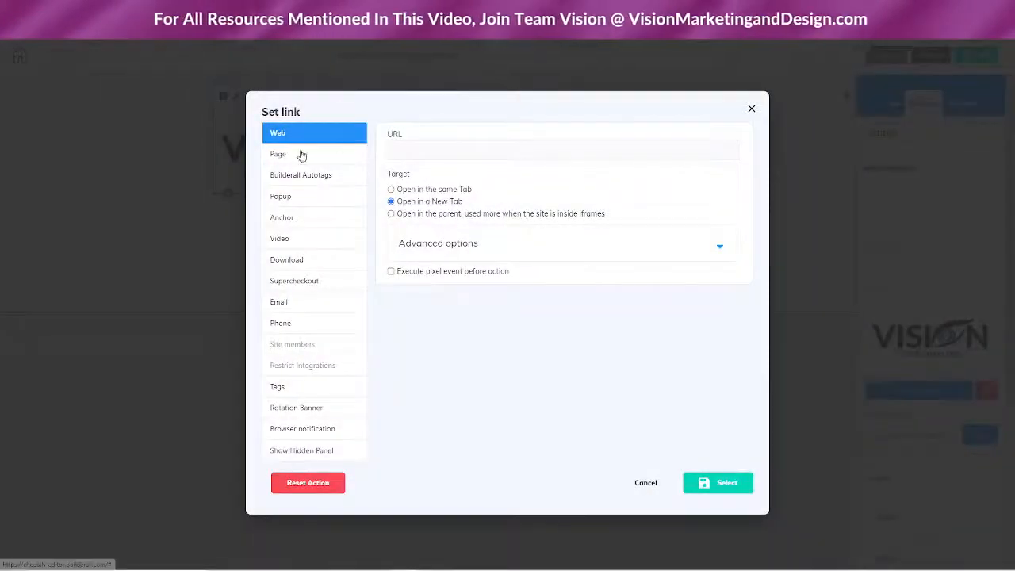
left_click(300, 153)
left_click(390, 134)
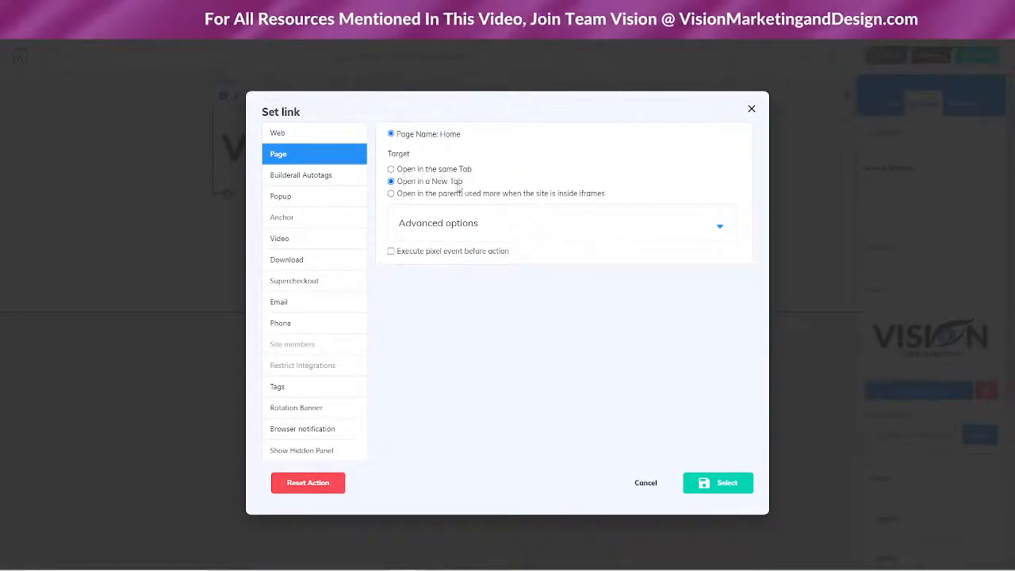
left_click(392, 169)
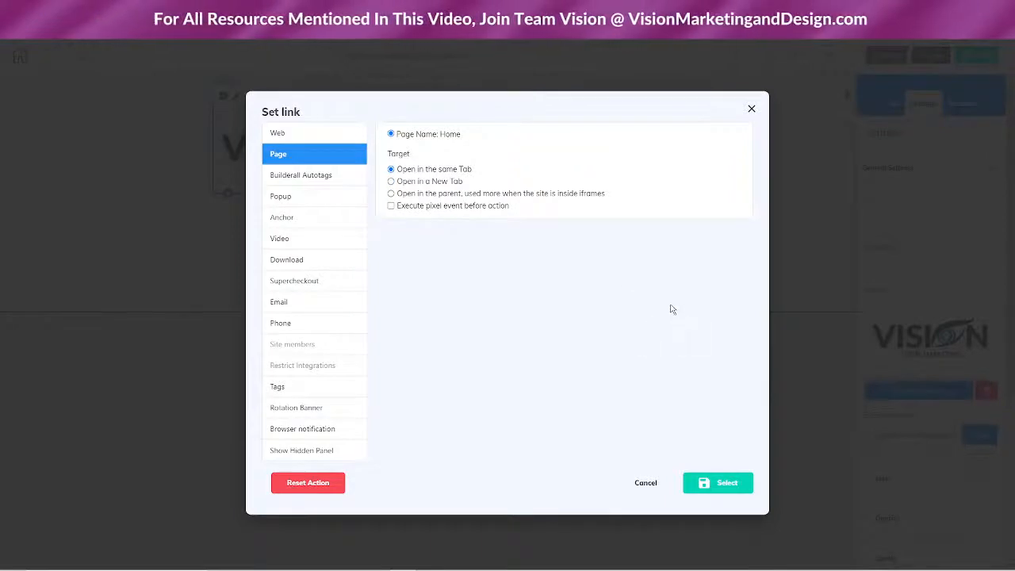
left_click(714, 484)
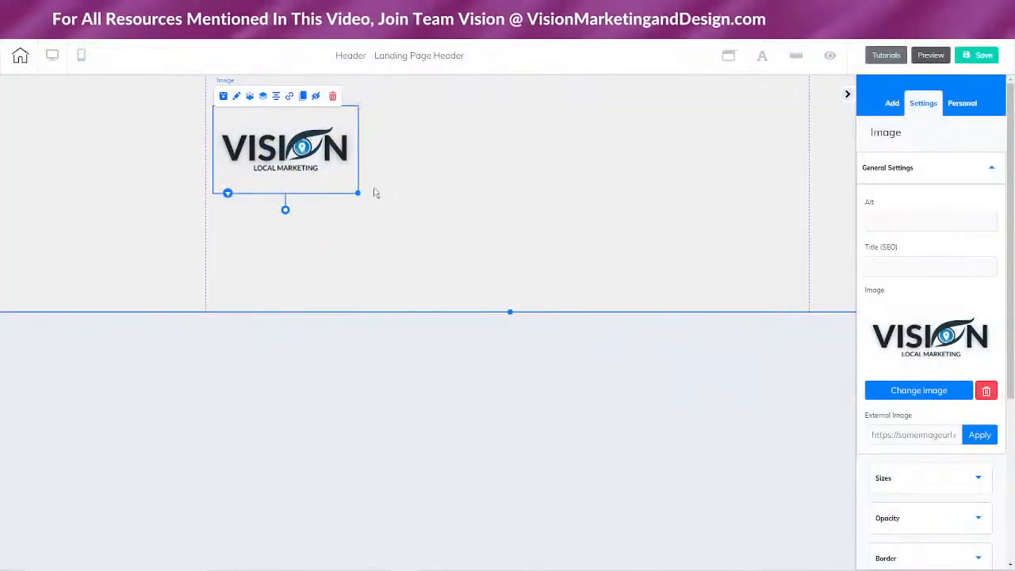
Step: Shrink the logo slightly, nudge it closer to the header's upper edge, and save the header
left_click_drag(359, 193, 340, 182)
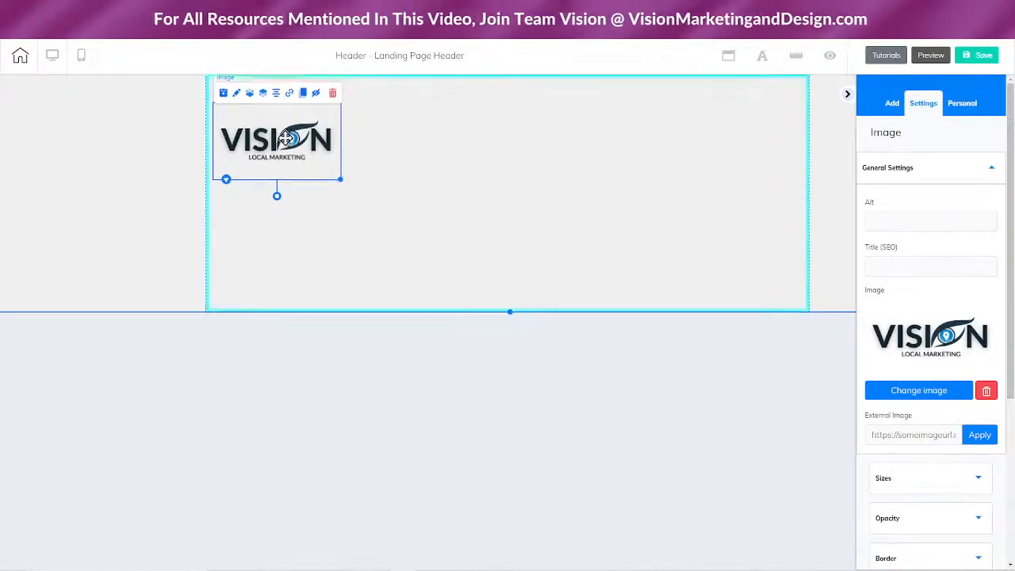
left_click(984, 55)
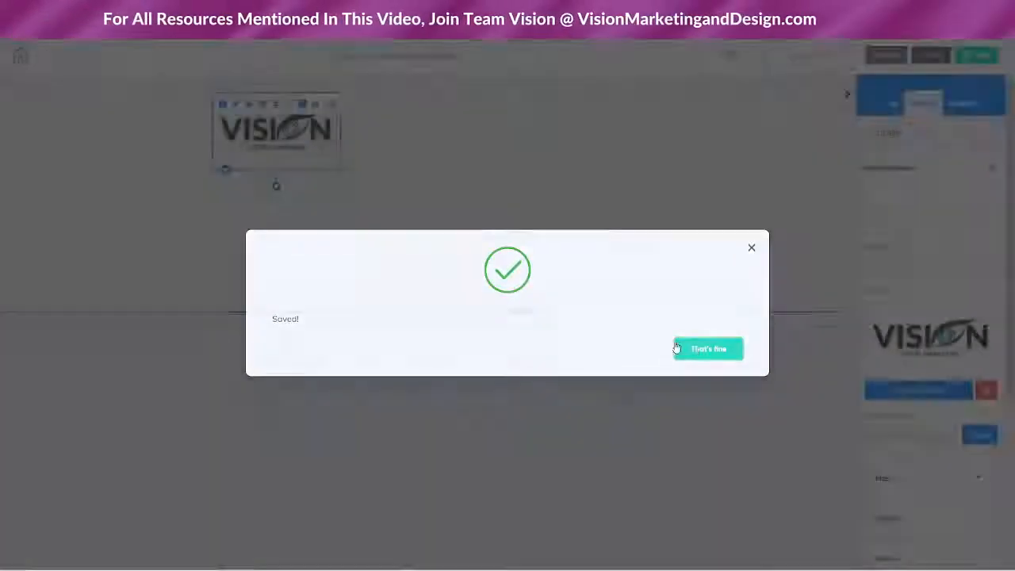
left_click(679, 346)
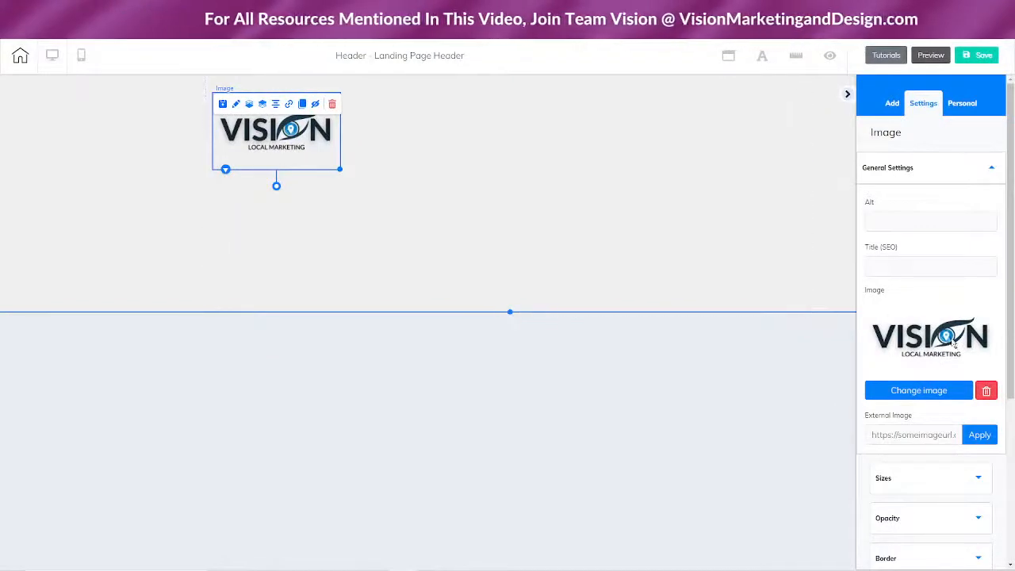
Step: Add the gray menu element to the header panel, beside the logo
left_click(894, 106)
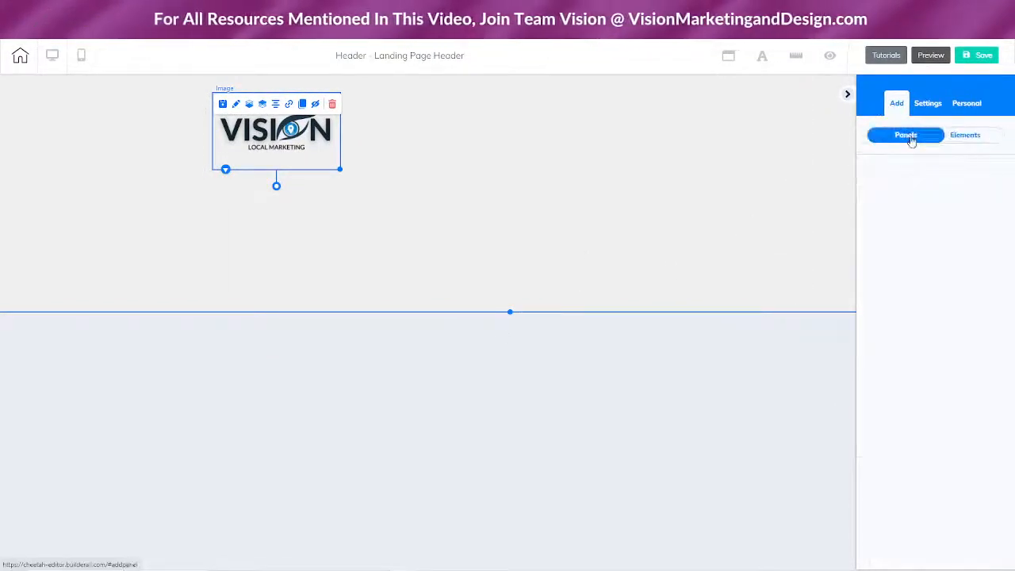
left_click(953, 140)
left_click(906, 136)
left_click(963, 136)
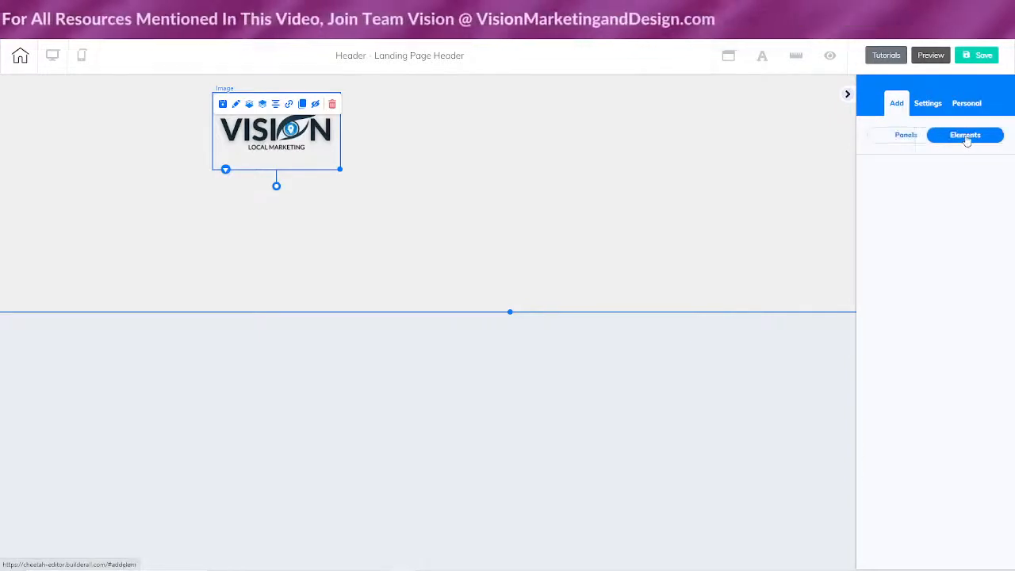
left_click(883, 173)
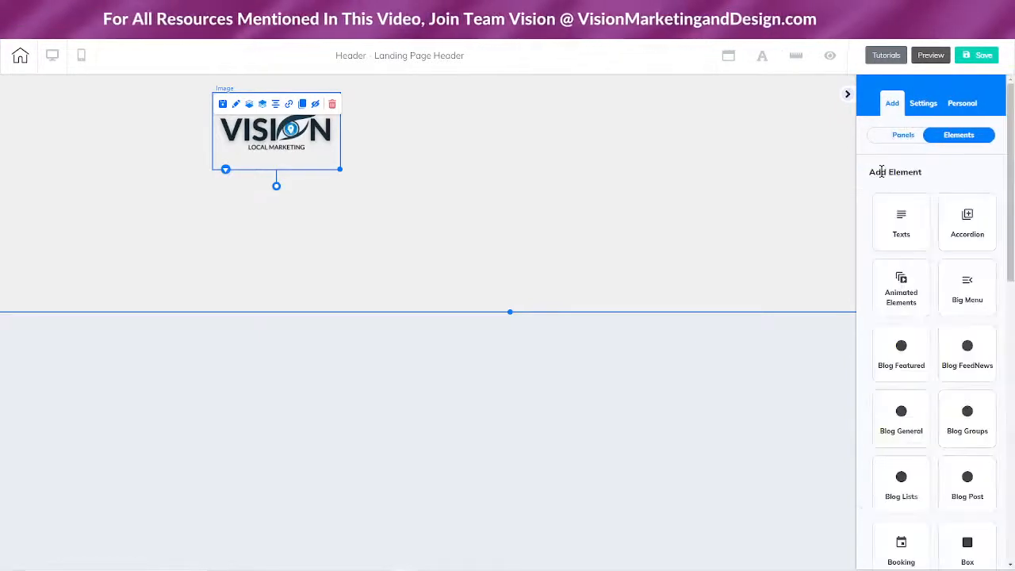
scroll(944, 434, "down", 5)
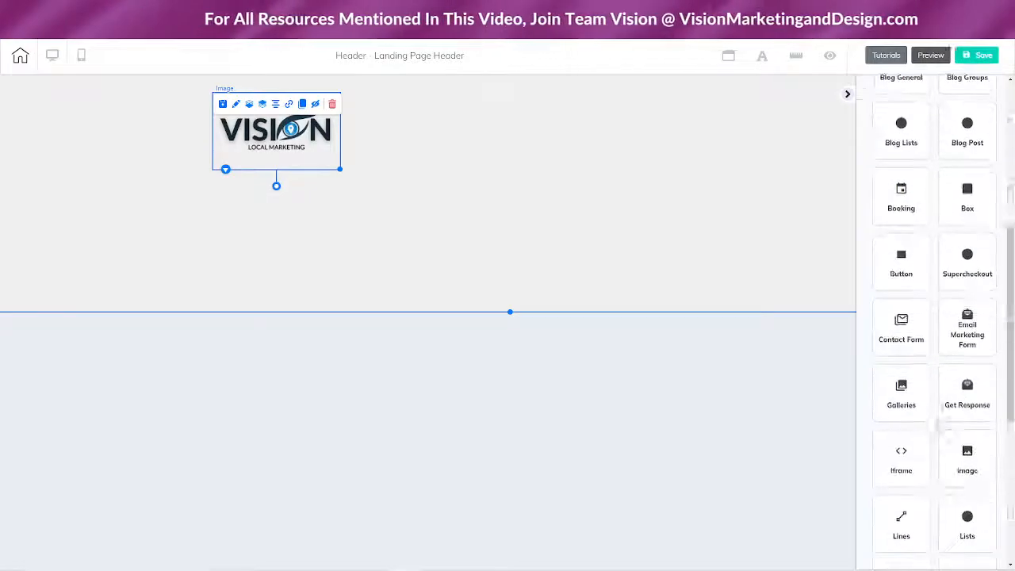
scroll(915, 383, "down", 3)
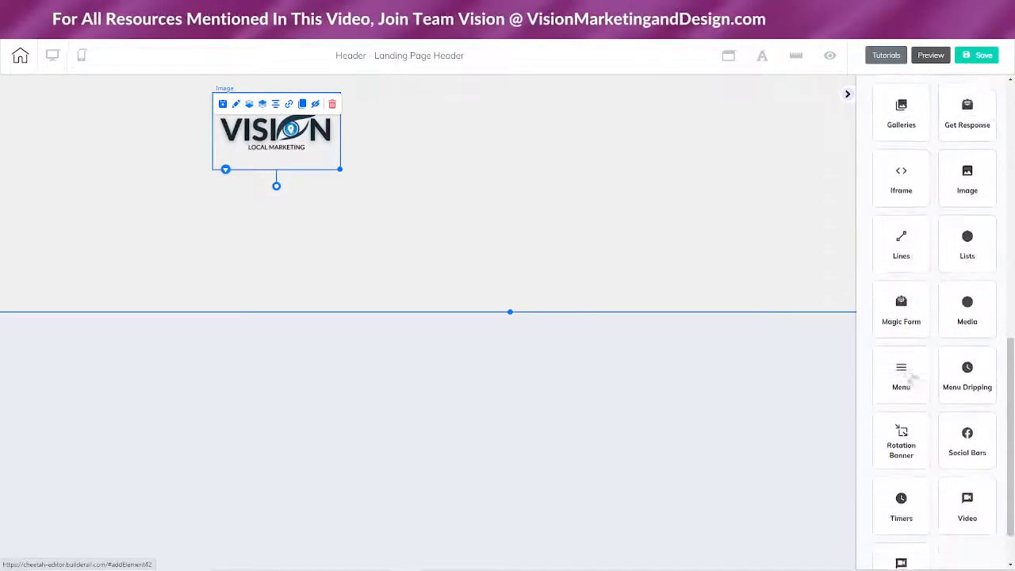
left_click(901, 373)
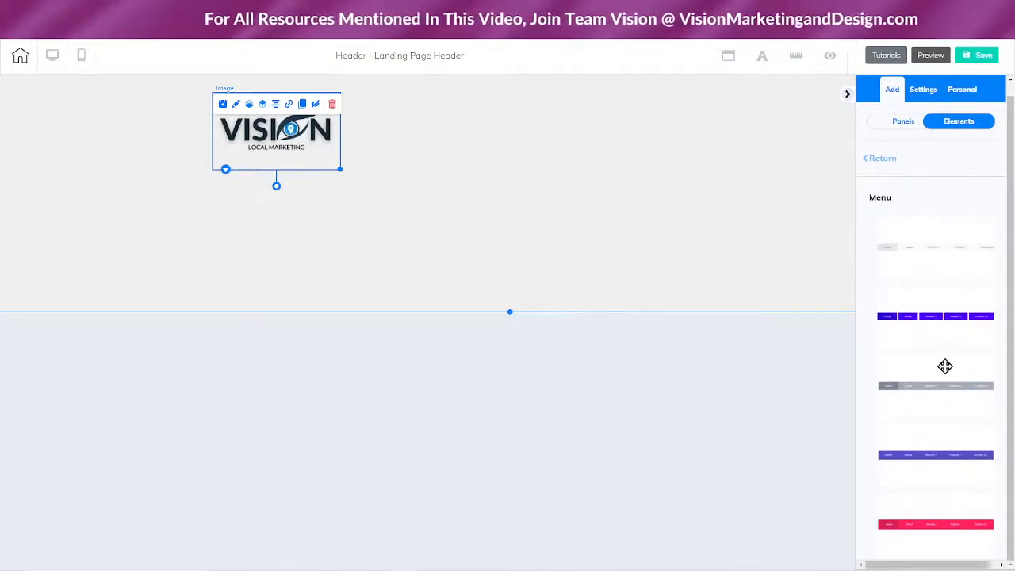
left_click_drag(946, 366, 540, 137)
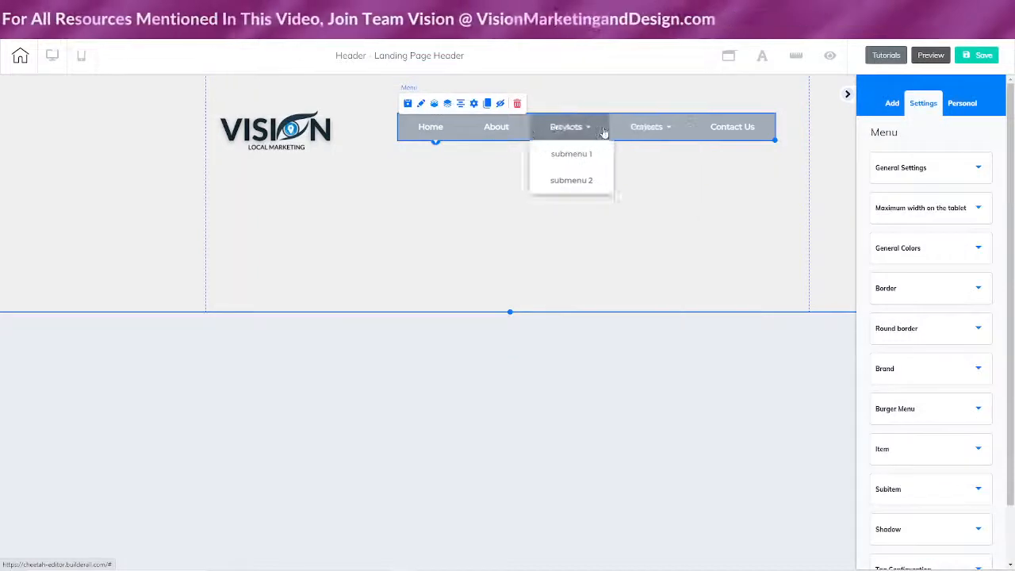
Step: Set the menu's general background to a fully transparent solid color with alpha 0
mouse_move(648, 129)
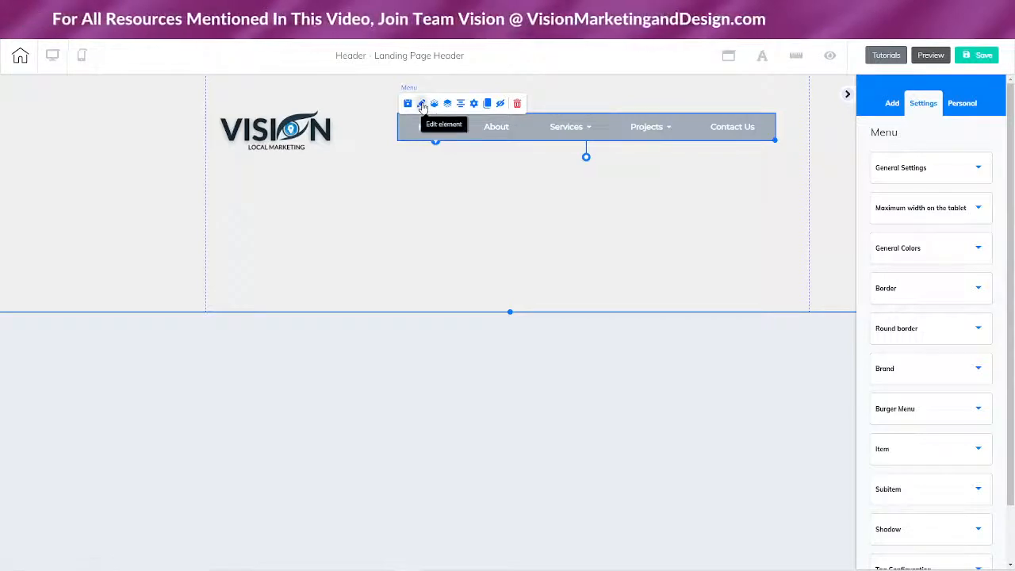
left_click(952, 252)
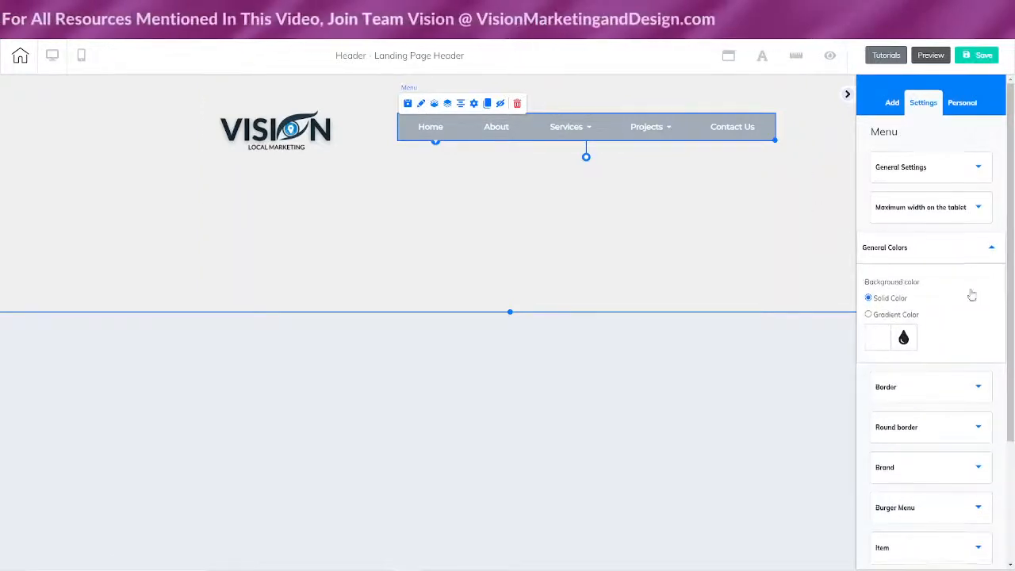
scroll(872, 261, "down", 1)
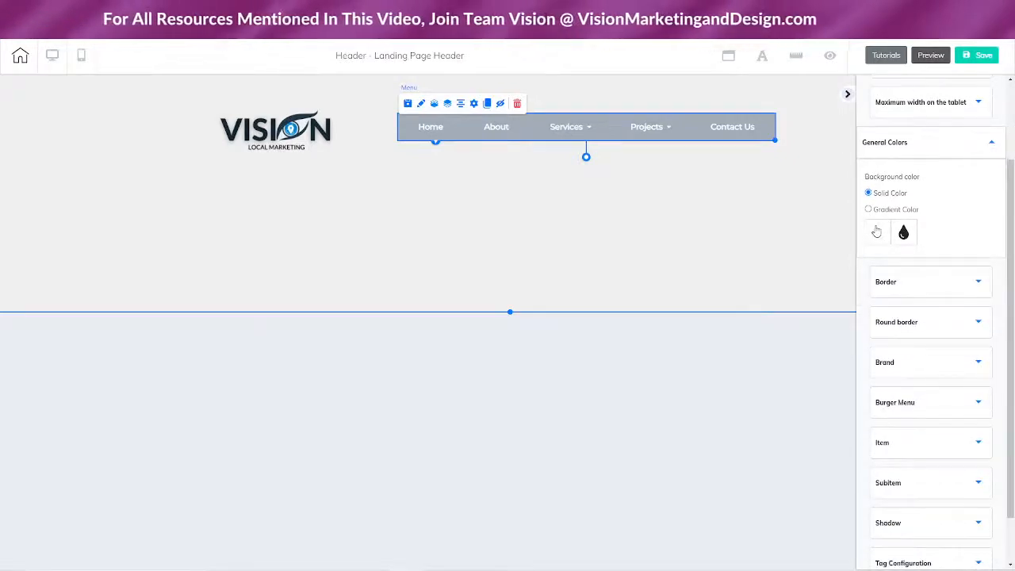
left_click(876, 231)
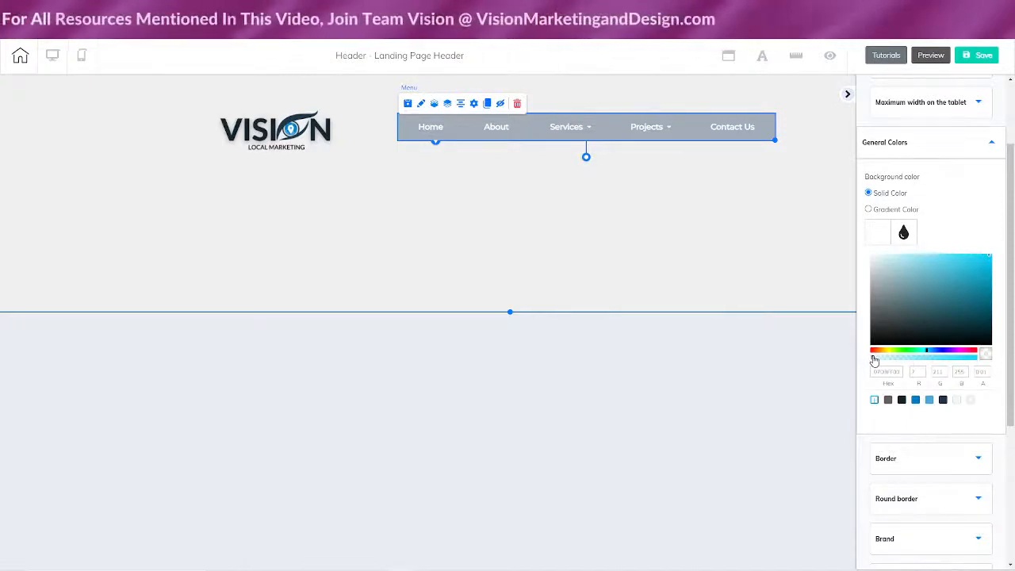
left_click_drag(874, 360, 855, 373)
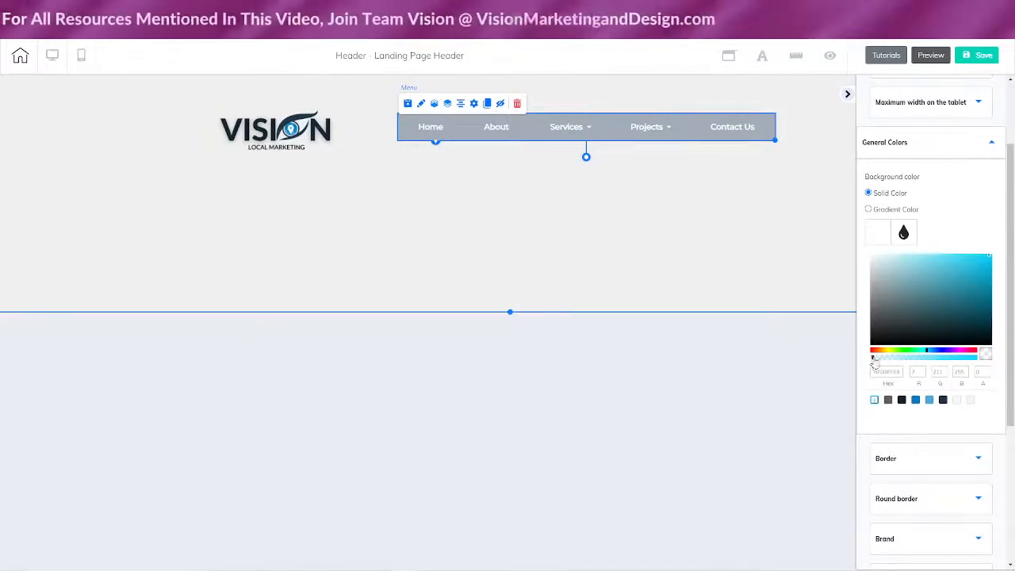
mouse_move(873, 360)
left_mouse_down()
mouse_move(983, 357)
mouse_move(867, 370)
left_mouse_up()
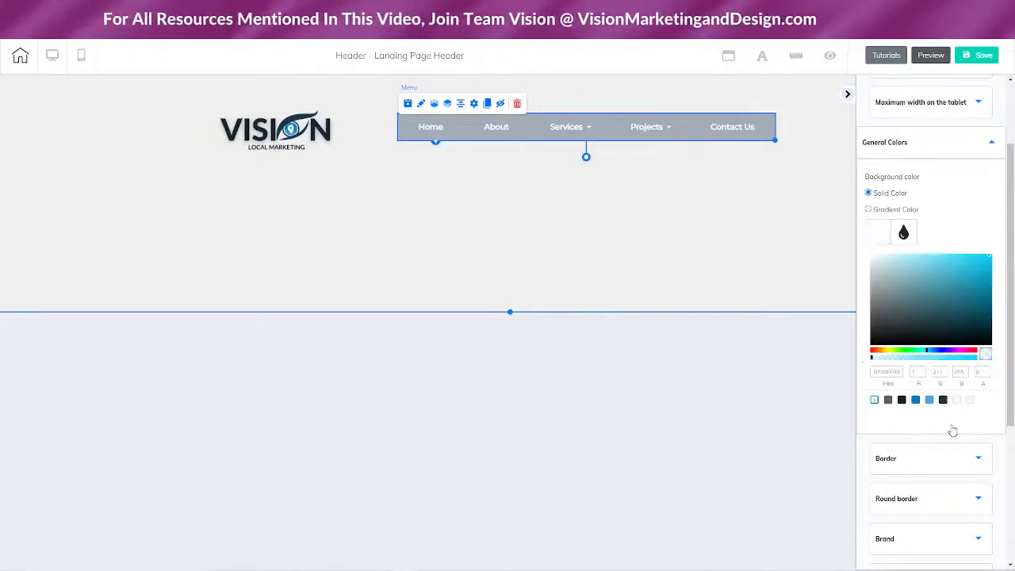
scroll(969, 421, "down", 1)
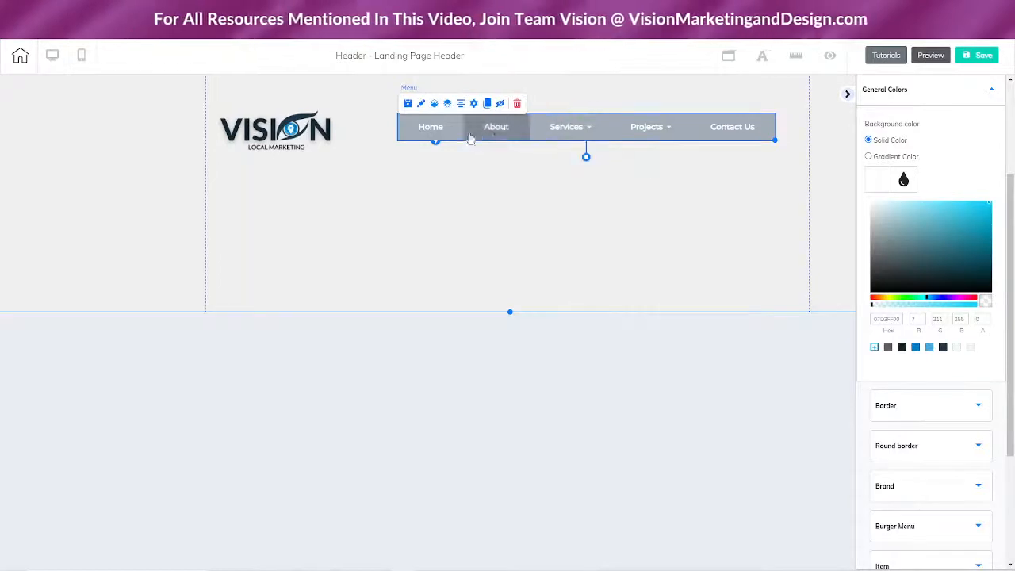
left_click(421, 104)
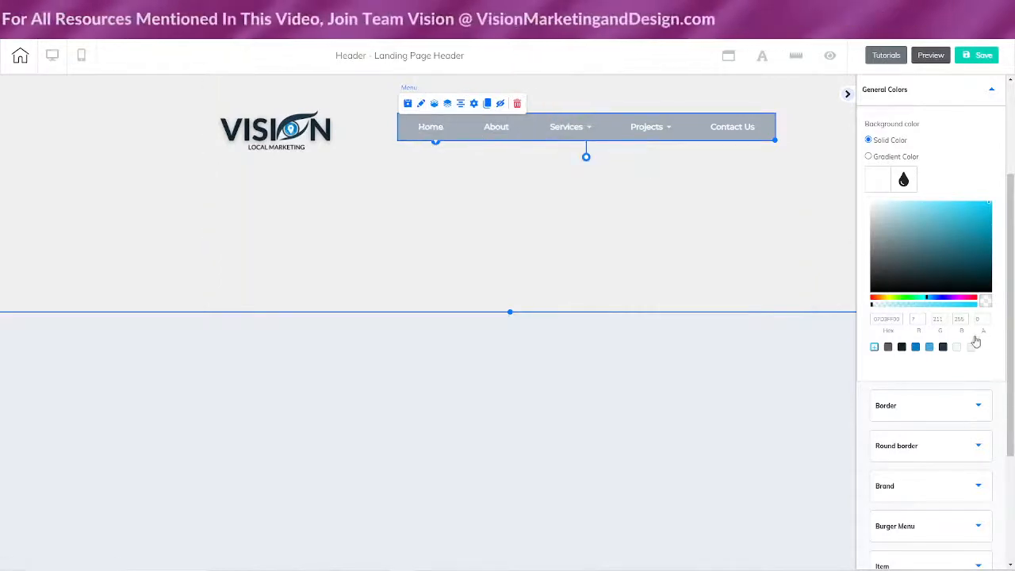
Step: Set the menu items' solid background to the saved light blue brand color 4DA8DA
scroll(947, 309, "down", 3)
scroll(928, 305, "down", 2)
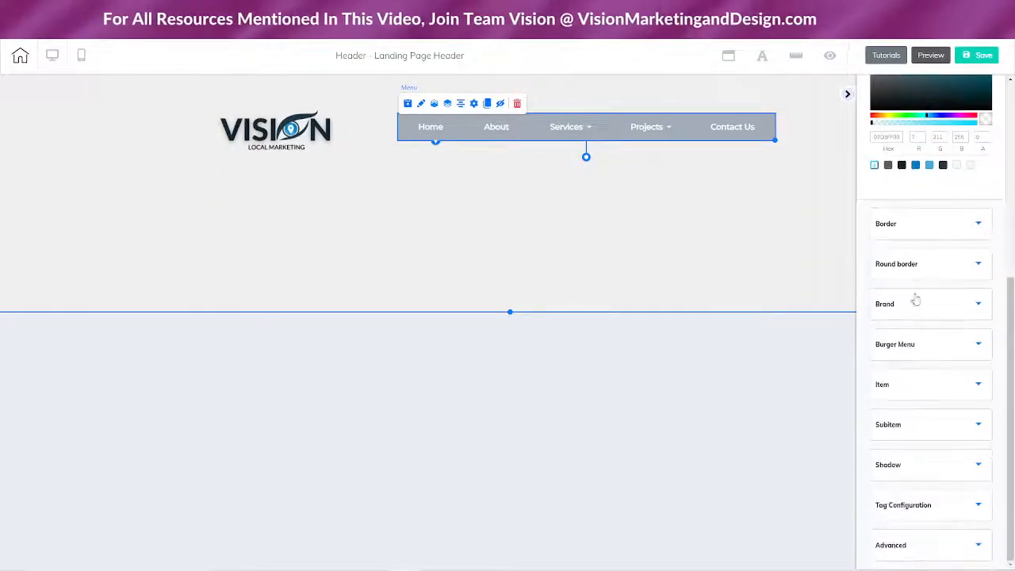
left_click(938, 346)
scroll(952, 341, "down", 3)
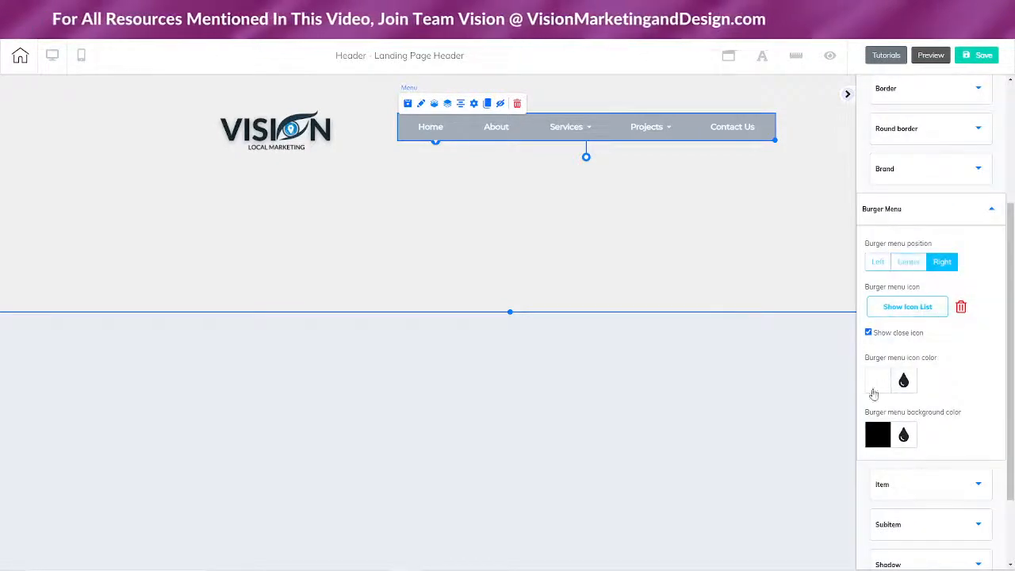
left_click(894, 479)
scroll(948, 333, "down", 3)
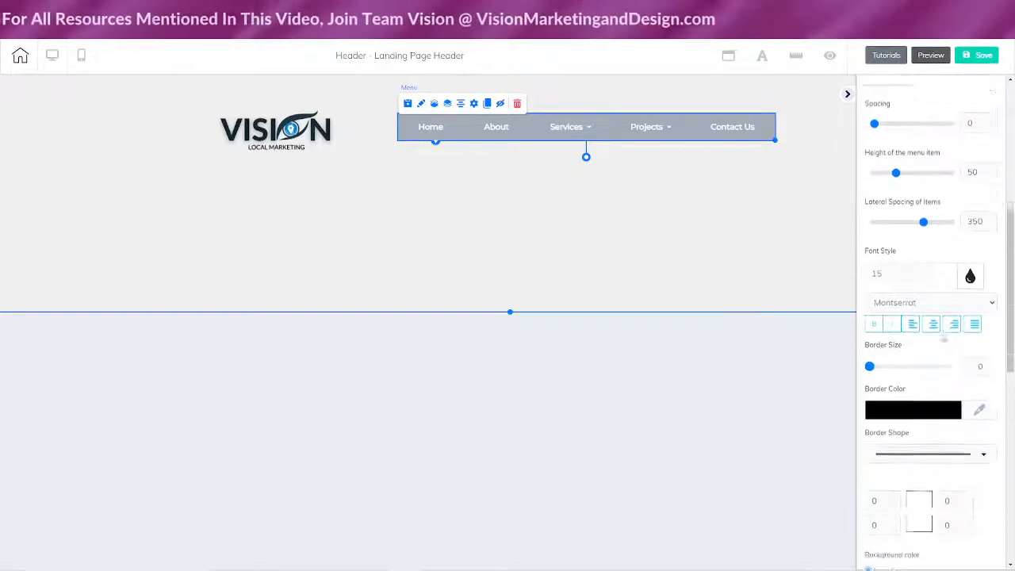
scroll(943, 337, "down", 5)
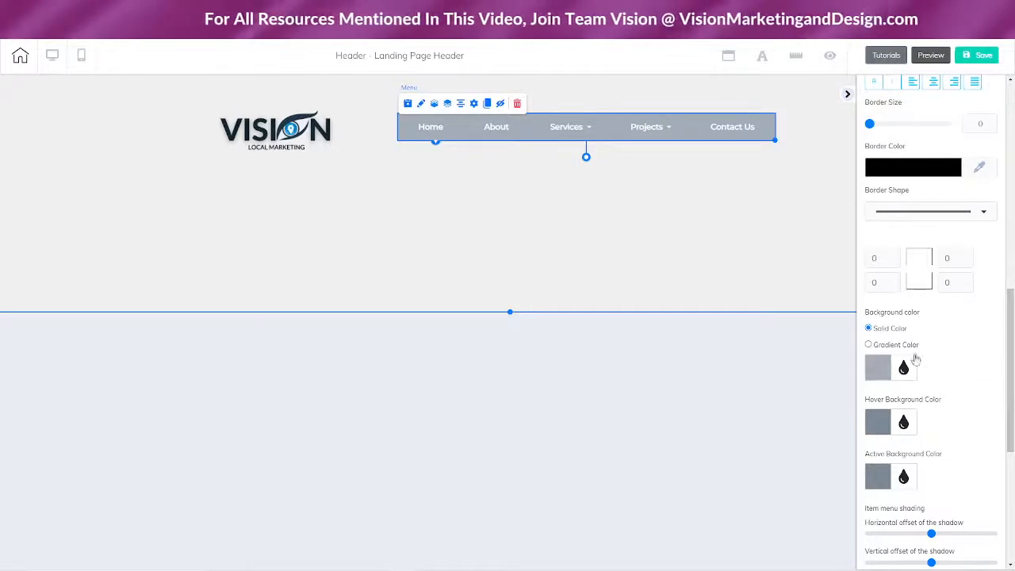
left_click(915, 363)
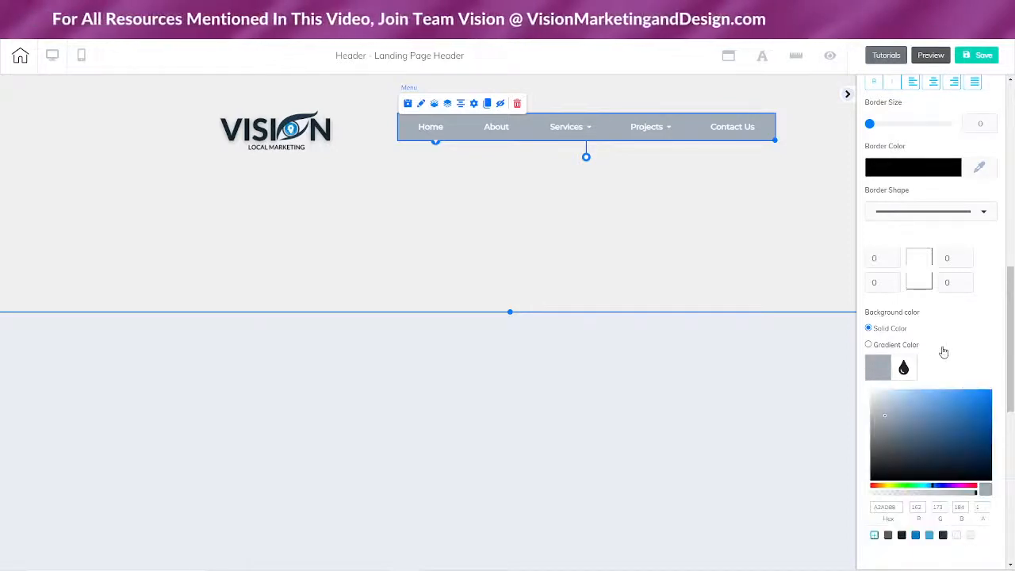
scroll(940, 352, "down", 2)
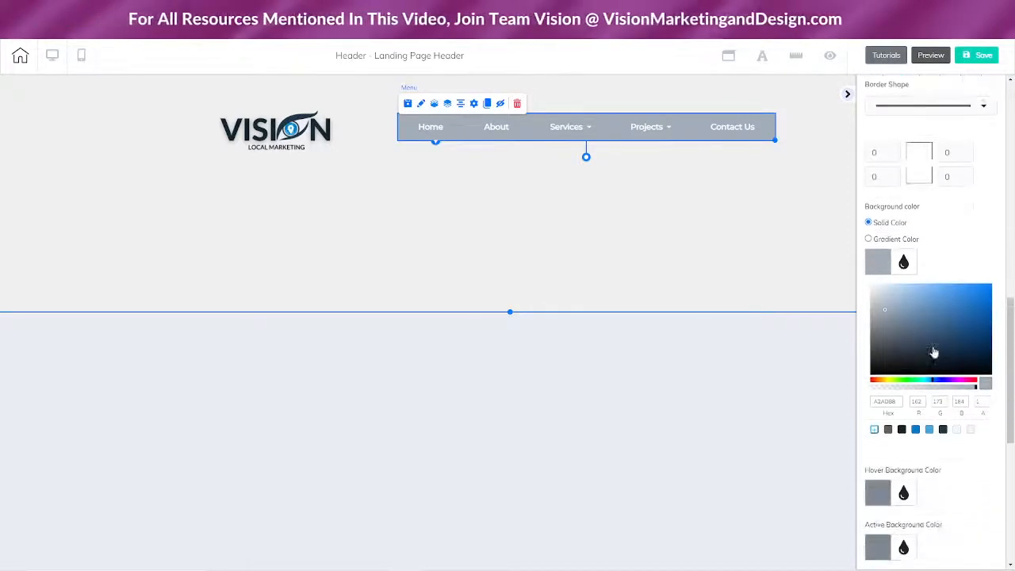
left_click(929, 429)
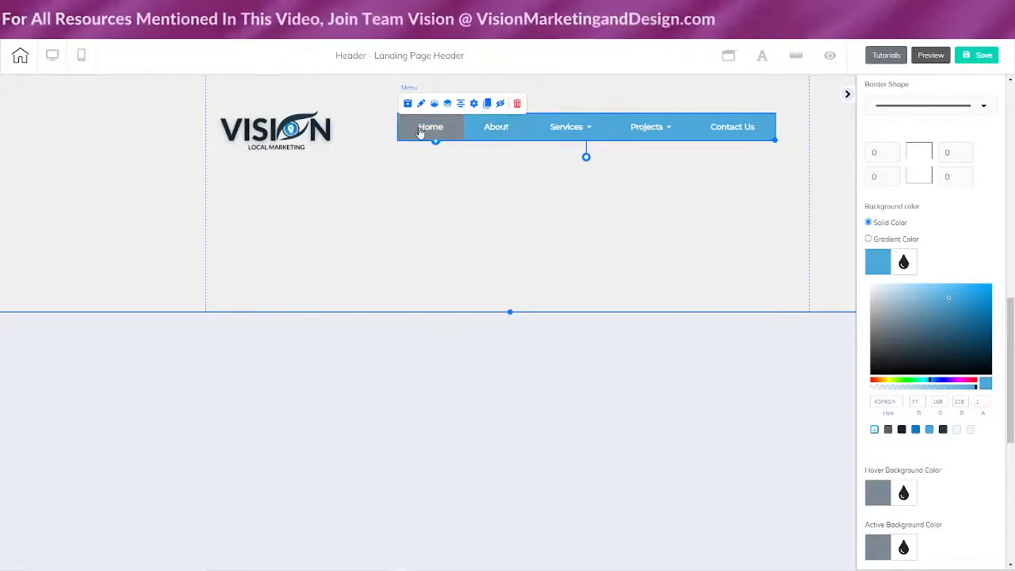
Step: Set the menu items' hover background to the saved darker blue brand color 007CC7
mouse_move(547, 132)
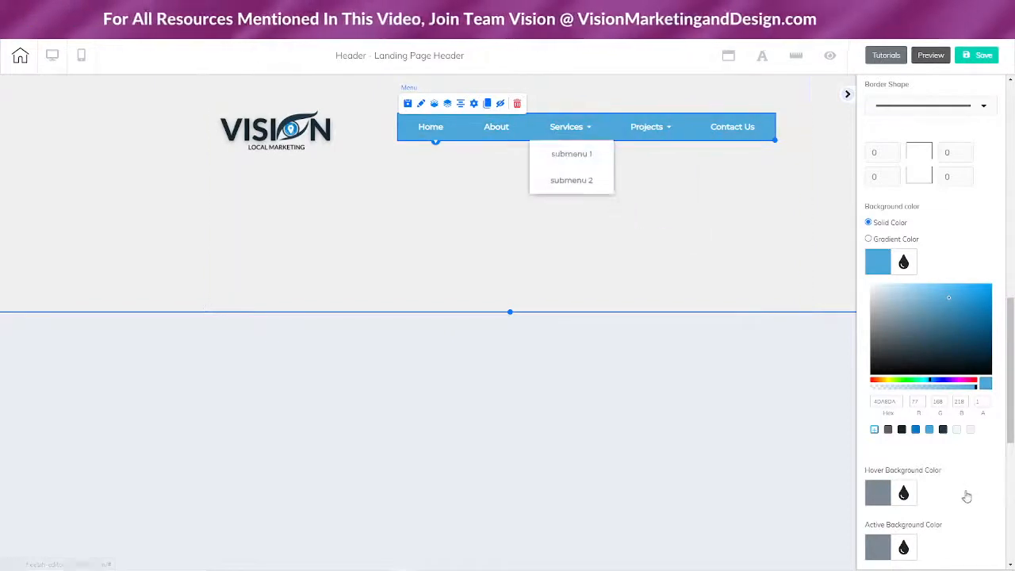
scroll(959, 485, "down", 2)
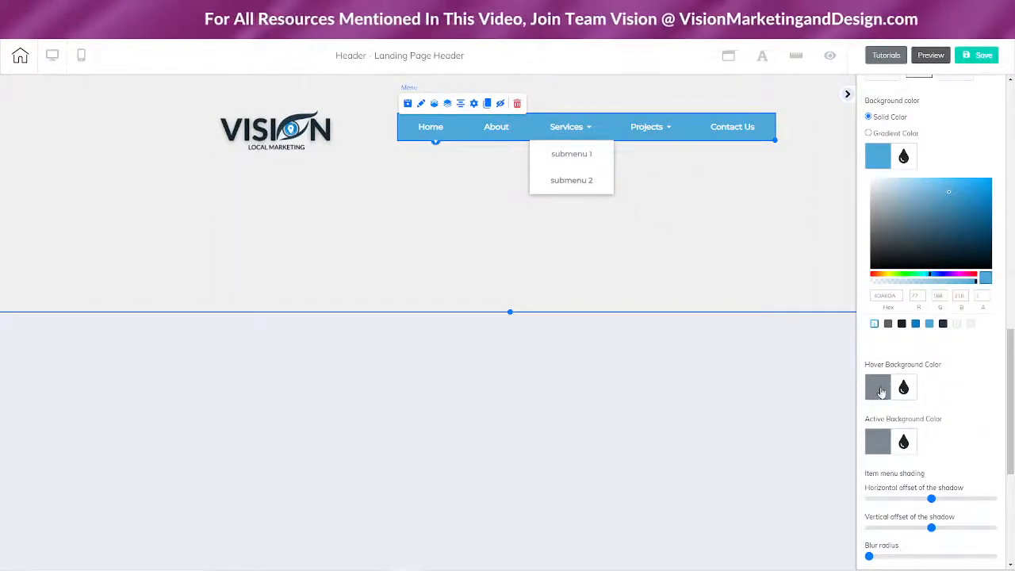
left_click(879, 390)
scroll(966, 367, "down", 1)
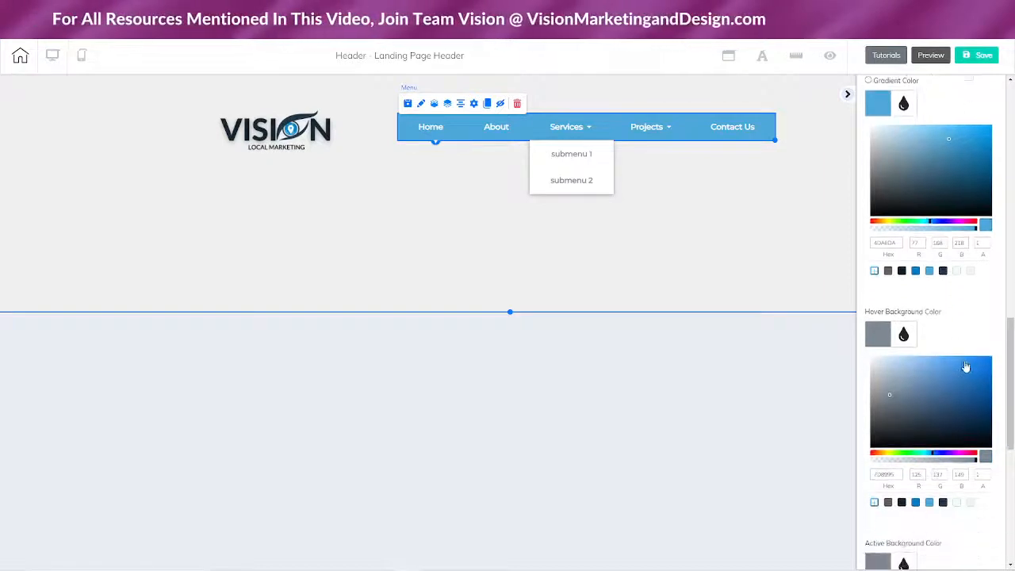
left_click(915, 503)
Step: Set the menu items' active background to brand blue 007CC7 and check the item and submenu hover effects
scroll(960, 533, "down", 2)
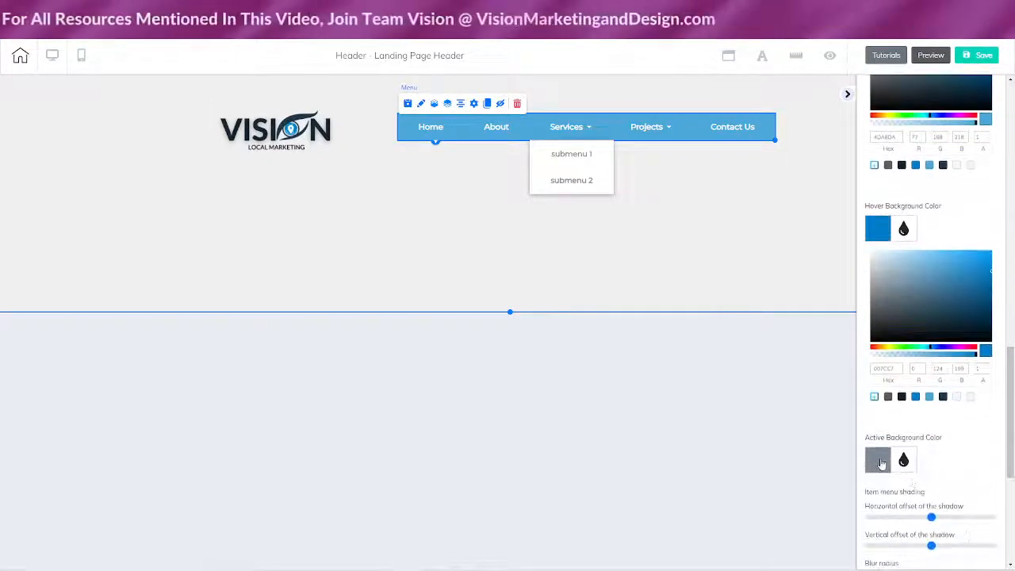
left_click(878, 462)
scroll(951, 460, "down", 4)
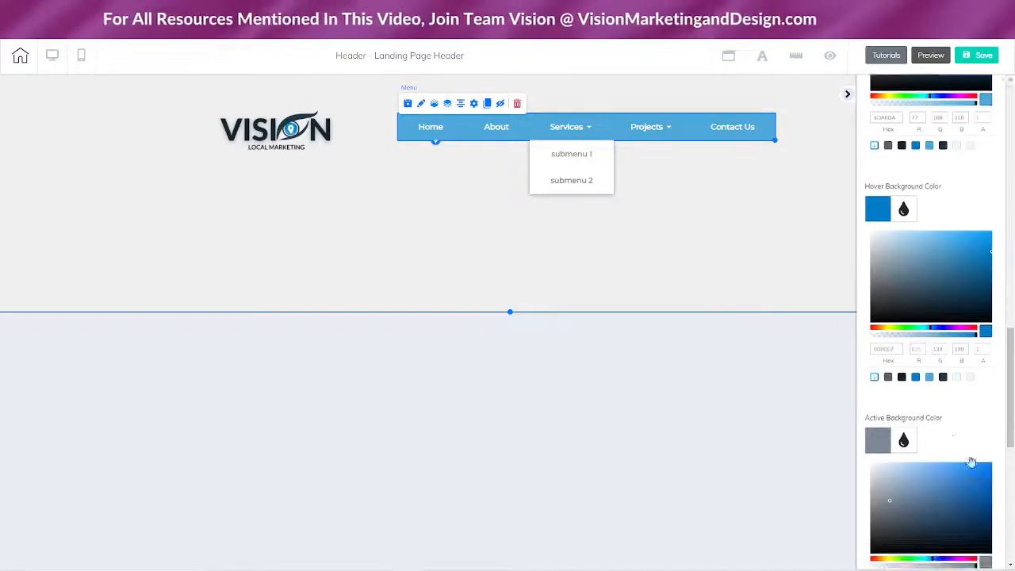
left_click(915, 417)
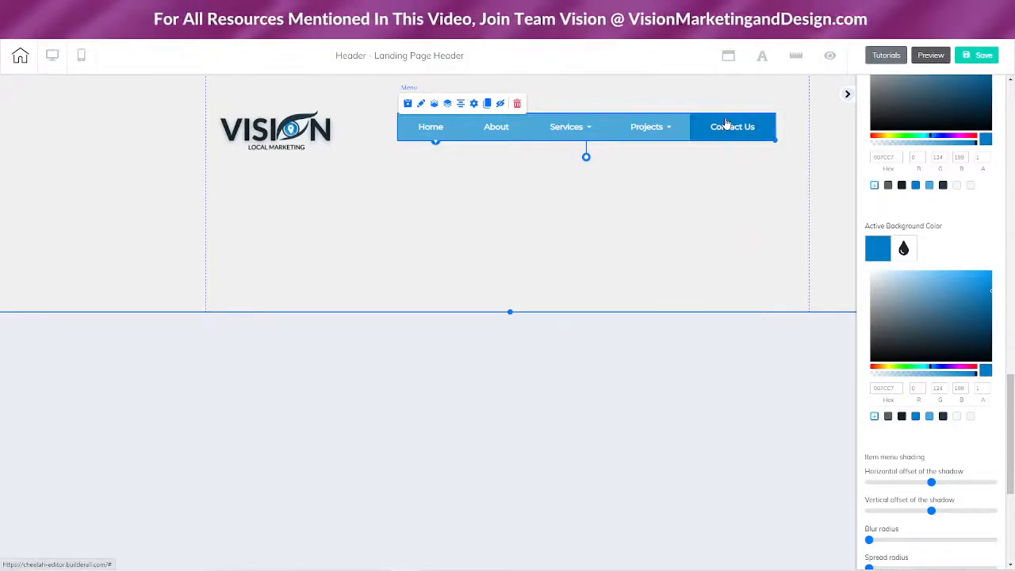
mouse_move(648, 129)
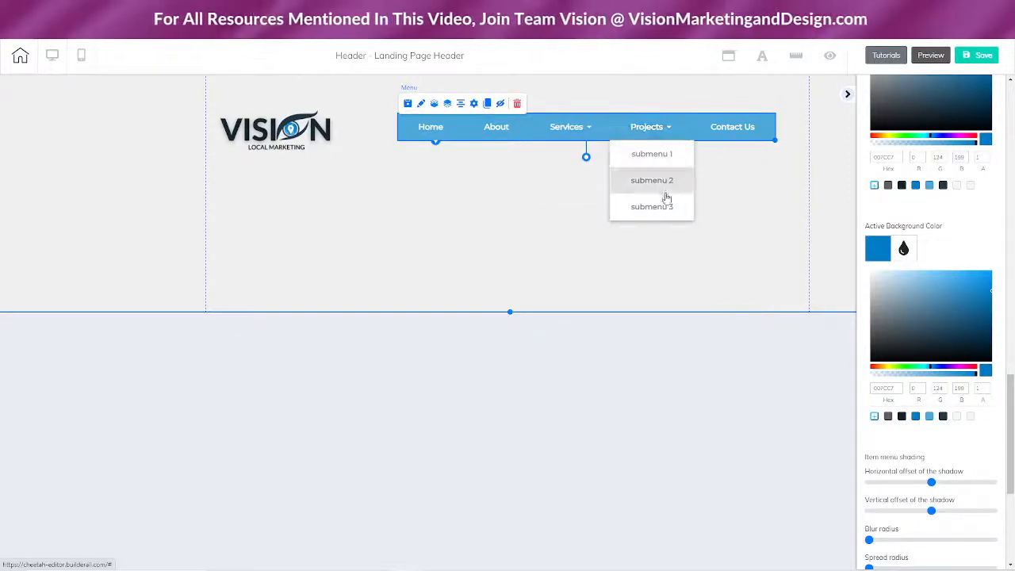
mouse_move(575, 133)
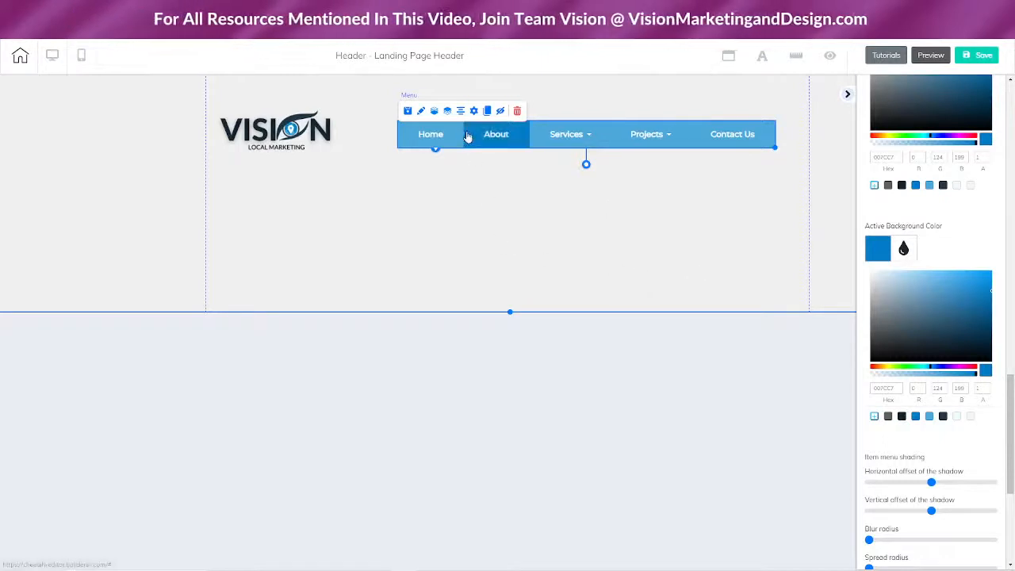
Step: Shorten the header panel to just below the logo and move the menu up and farther away from the logo
mouse_move(690, 146)
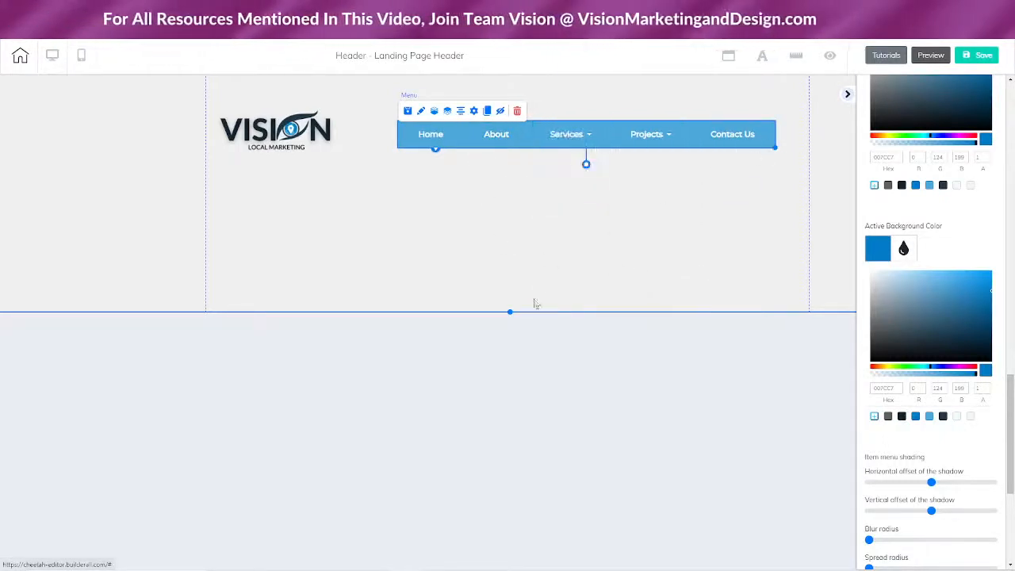
left_click_drag(512, 310, 507, 174)
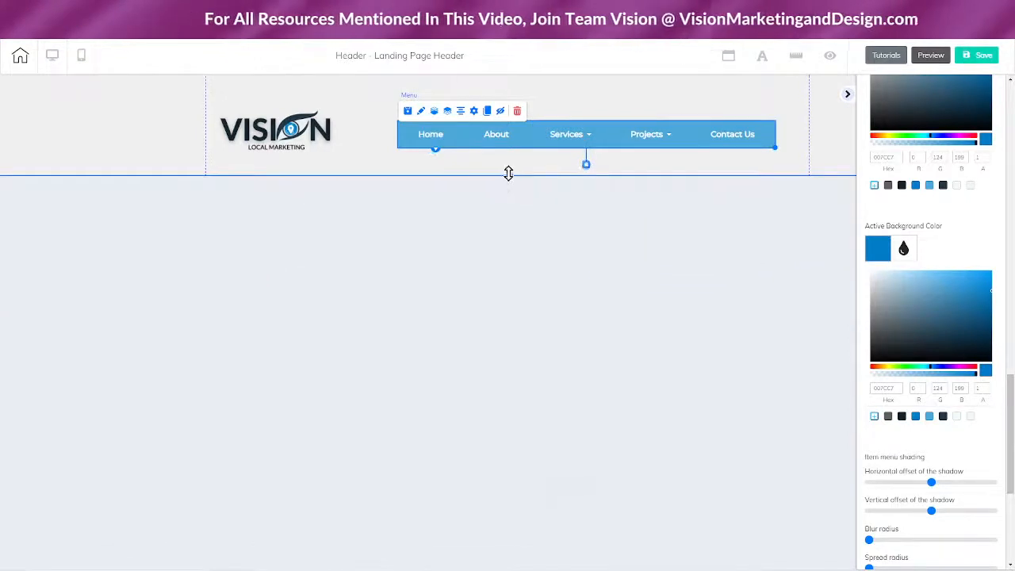
left_click(601, 131)
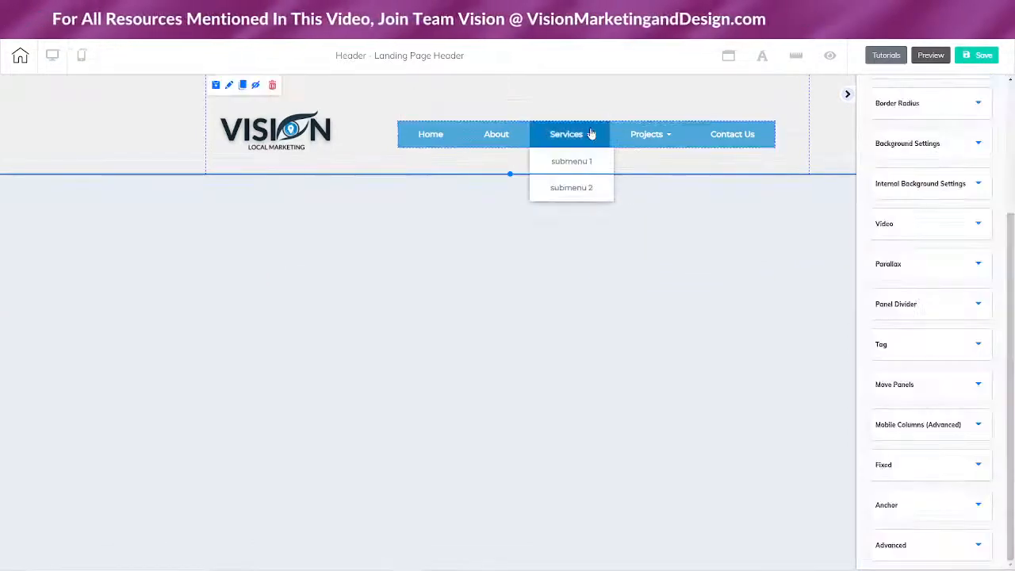
left_click(599, 121)
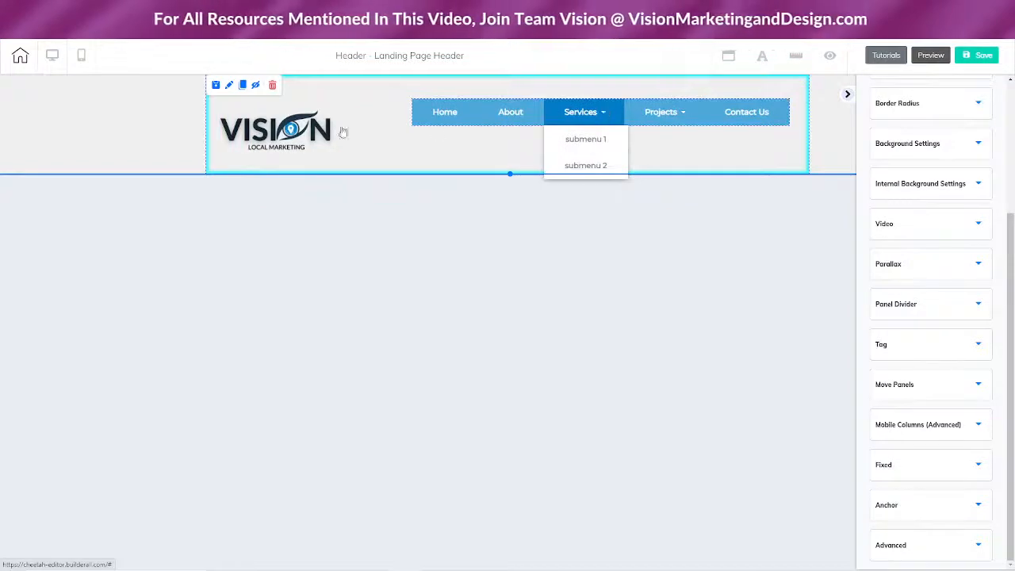
Step: Raise and slightly shrink the logo, tighten the header panel's height around it, and save the header
left_click(292, 115)
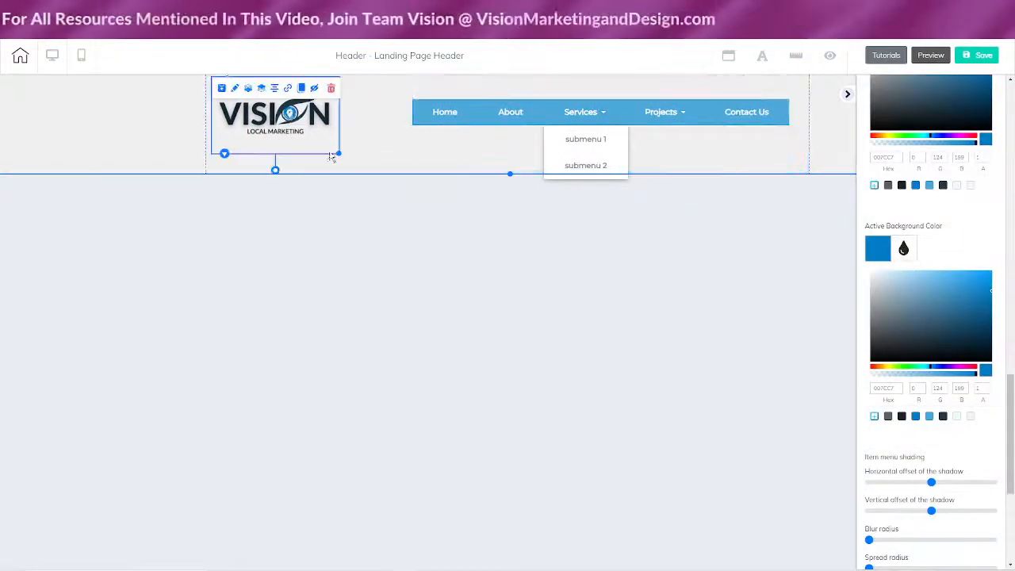
left_click_drag(335, 152, 333, 150)
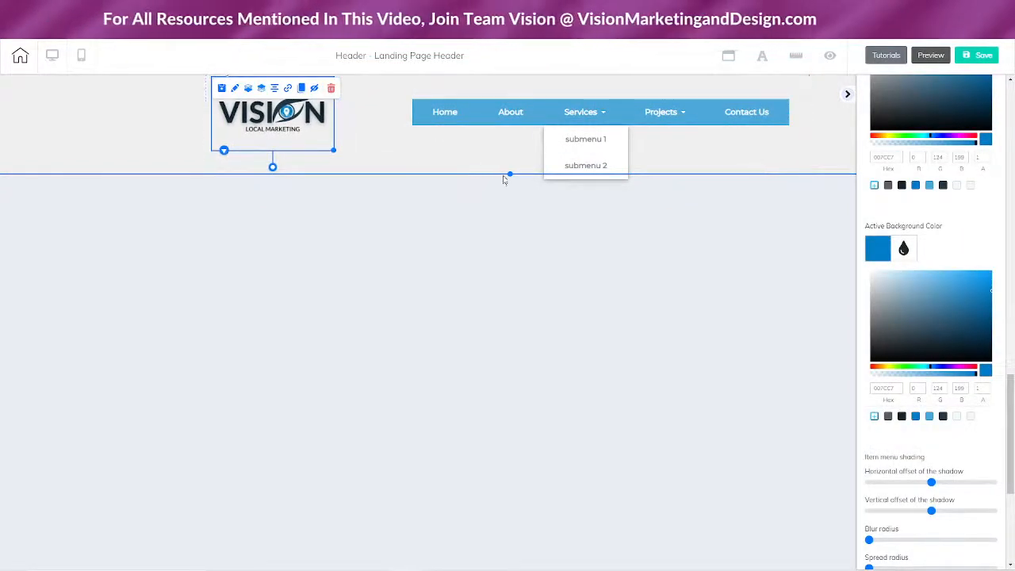
left_click_drag(509, 174, 508, 158)
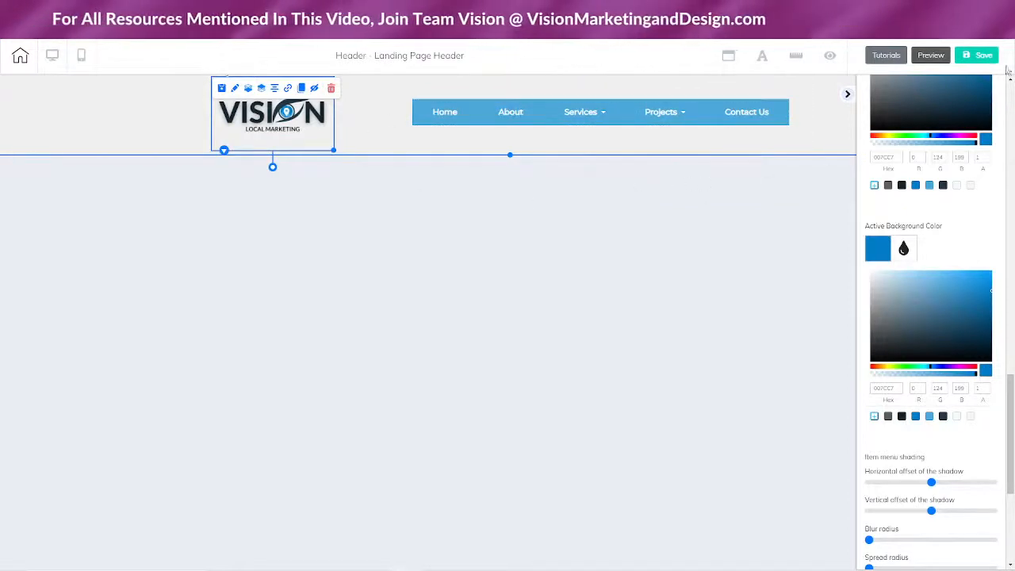
left_click(977, 55)
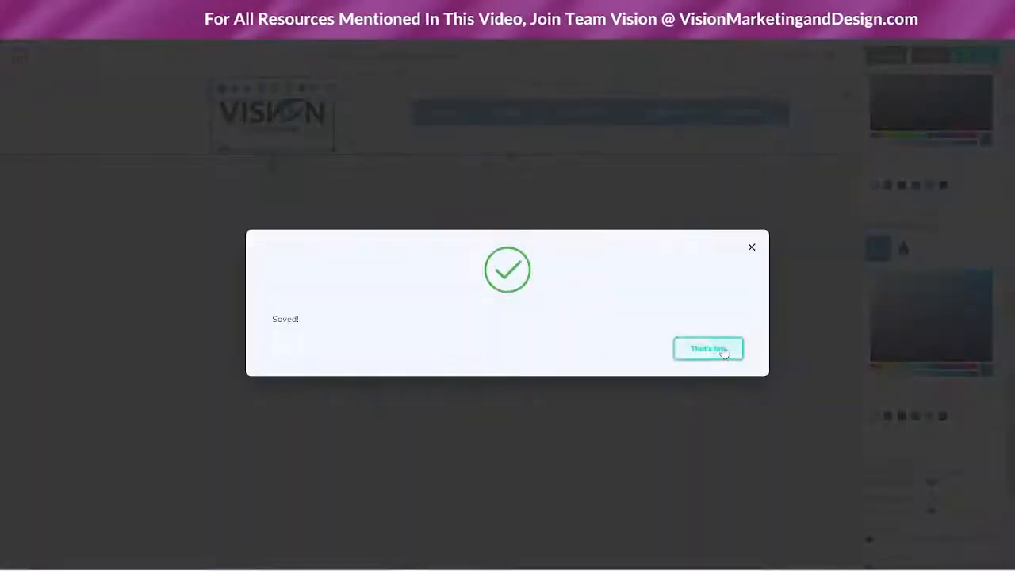
left_click(711, 349)
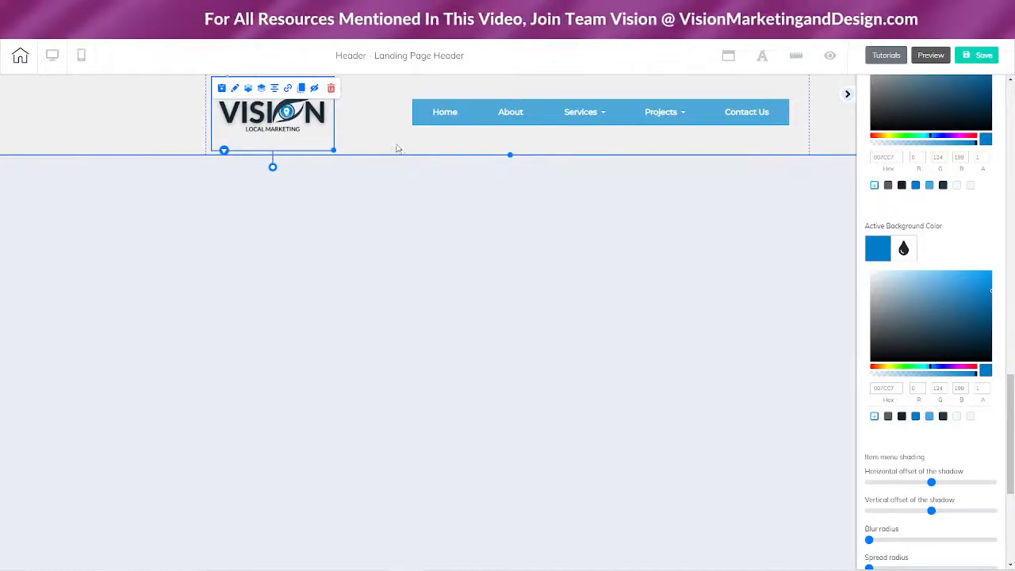
Step: In the mobile layout, set the logo's lateral spacing to 60 left and right, 10 above and 12 below
left_click(81, 57)
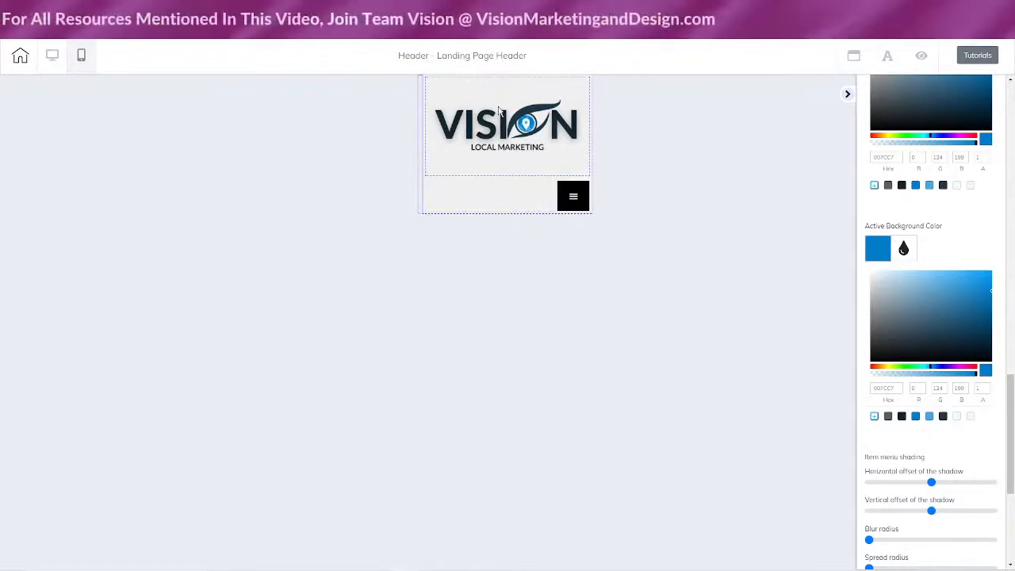
left_click(543, 136)
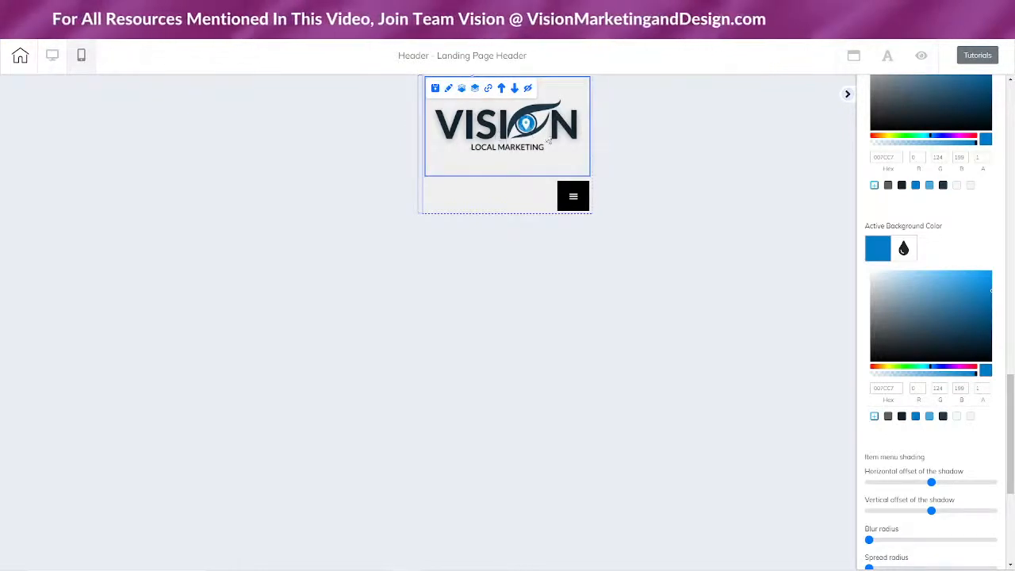
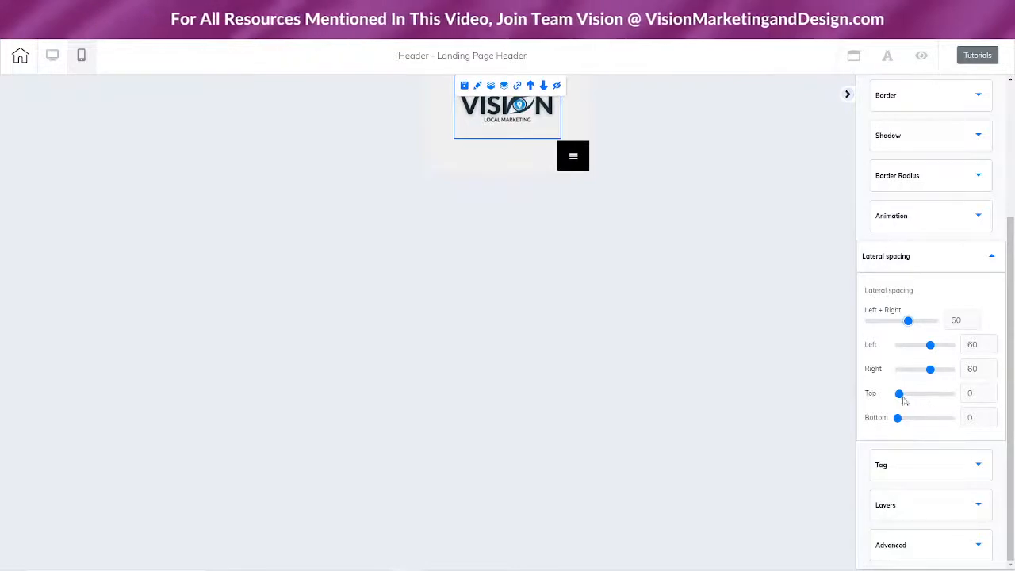
left_click_drag(899, 397, 904, 419)
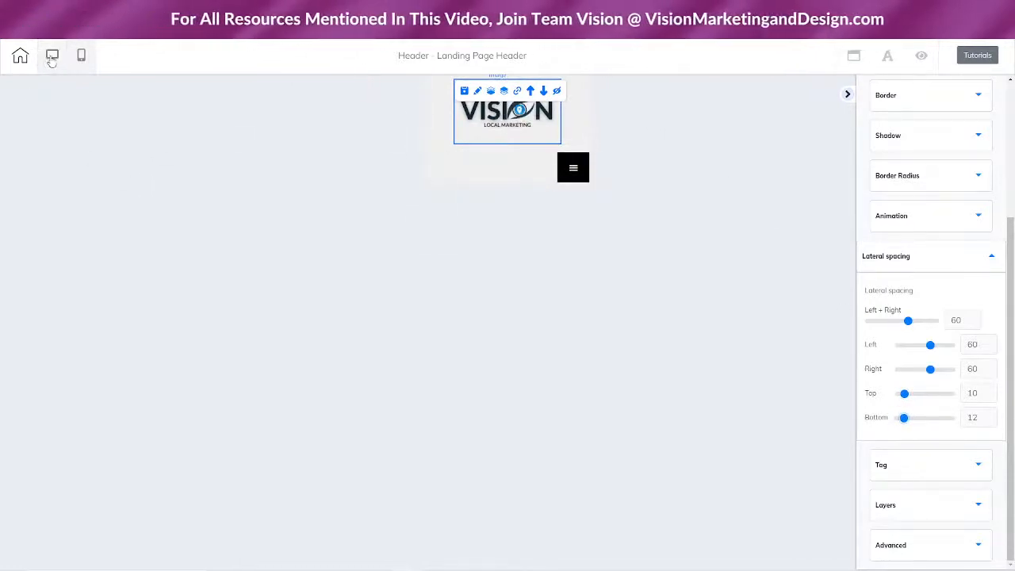
Step: Return to the desktop layout and save the header with its mobile logo adjustments
left_click(52, 57)
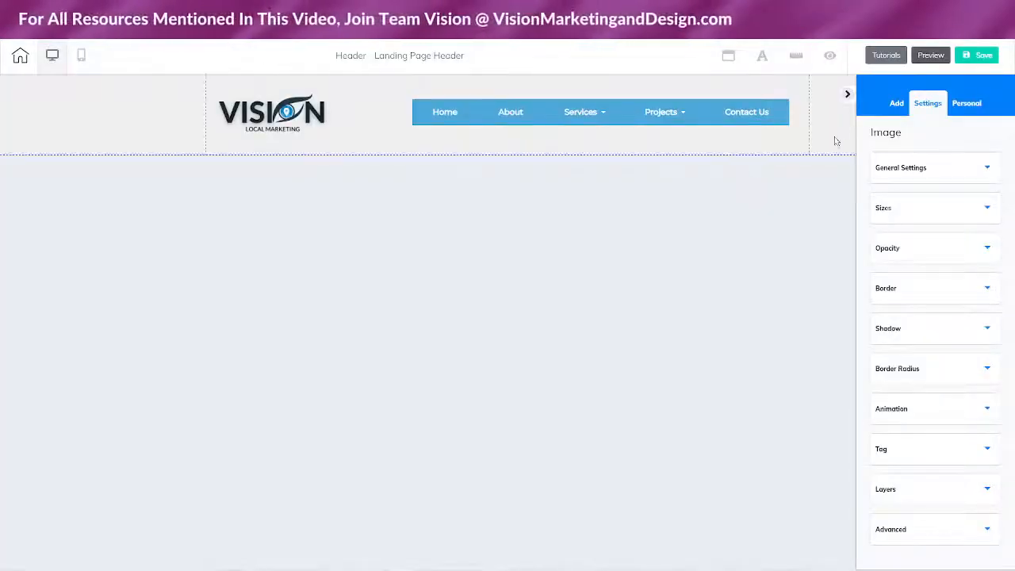
left_click(983, 55)
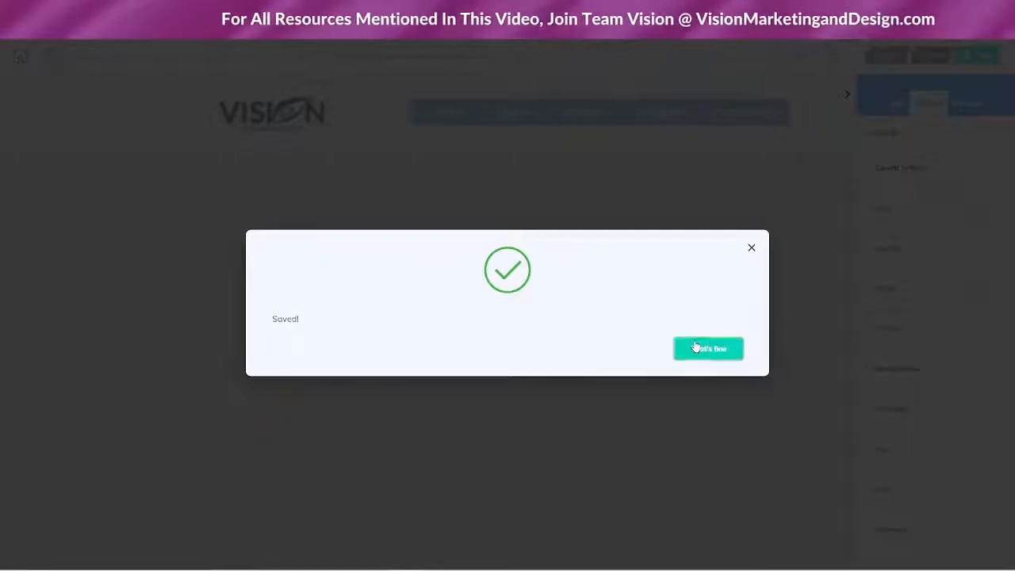
left_click(707, 348)
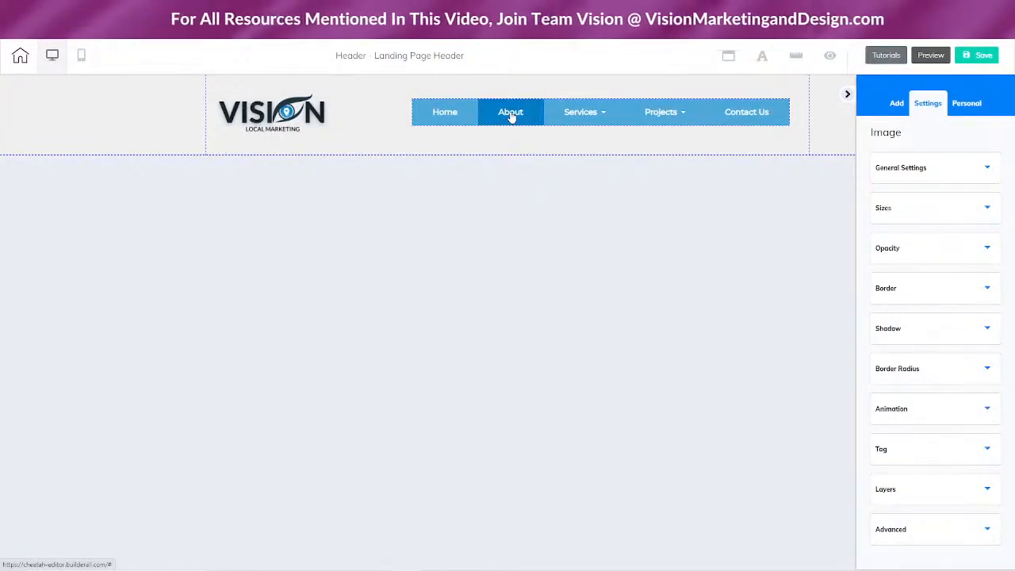
Step: Change the font of the header menu's main items to Lato
left_click(511, 115)
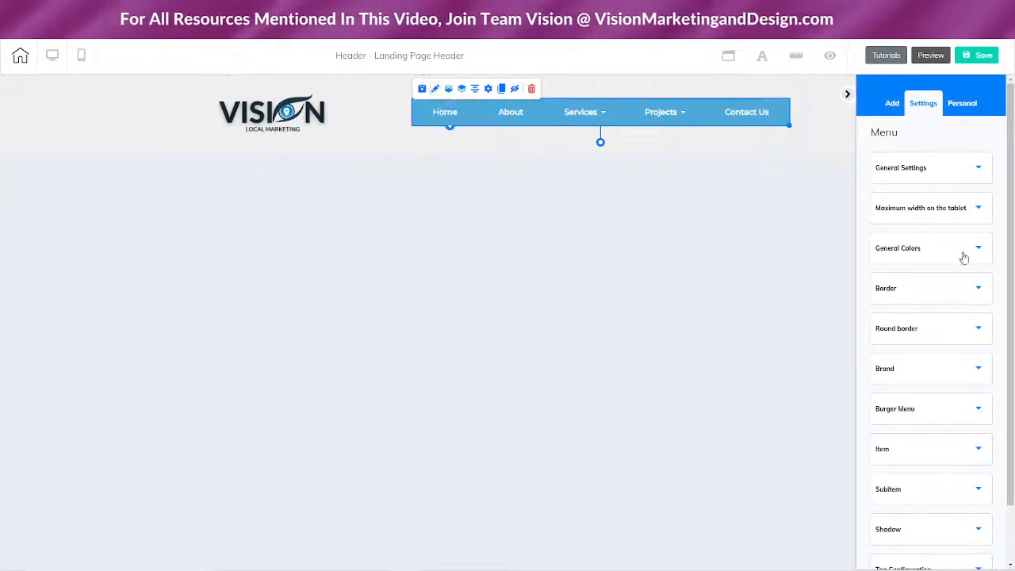
scroll(925, 362, "down", 1)
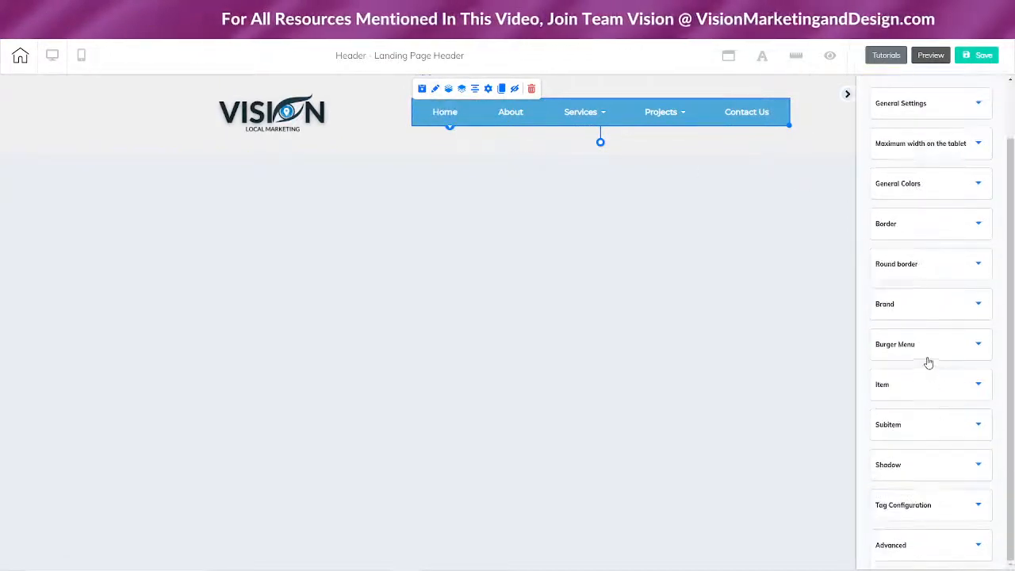
left_click(917, 389)
scroll(944, 341, "down", 5)
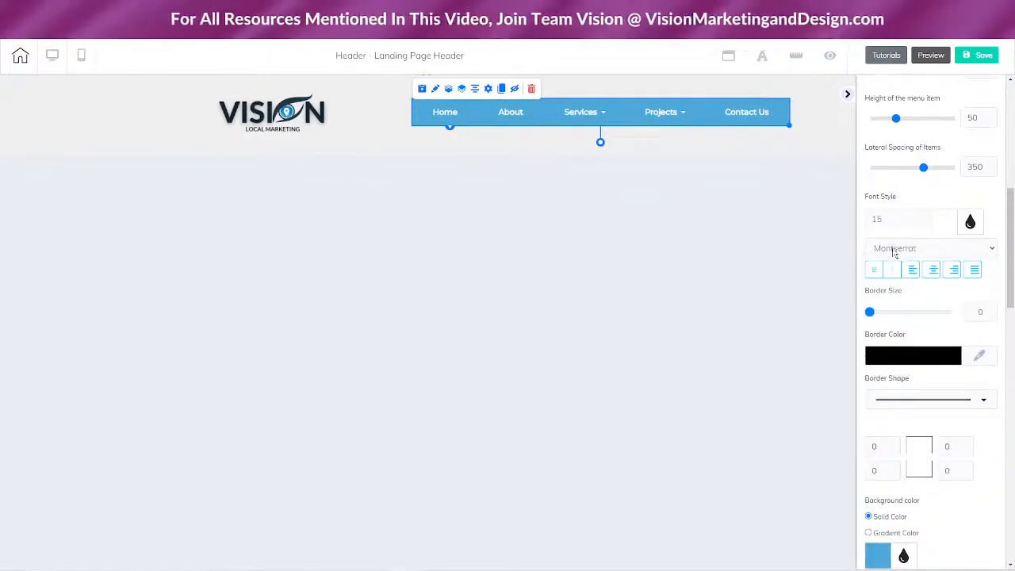
left_click(899, 251)
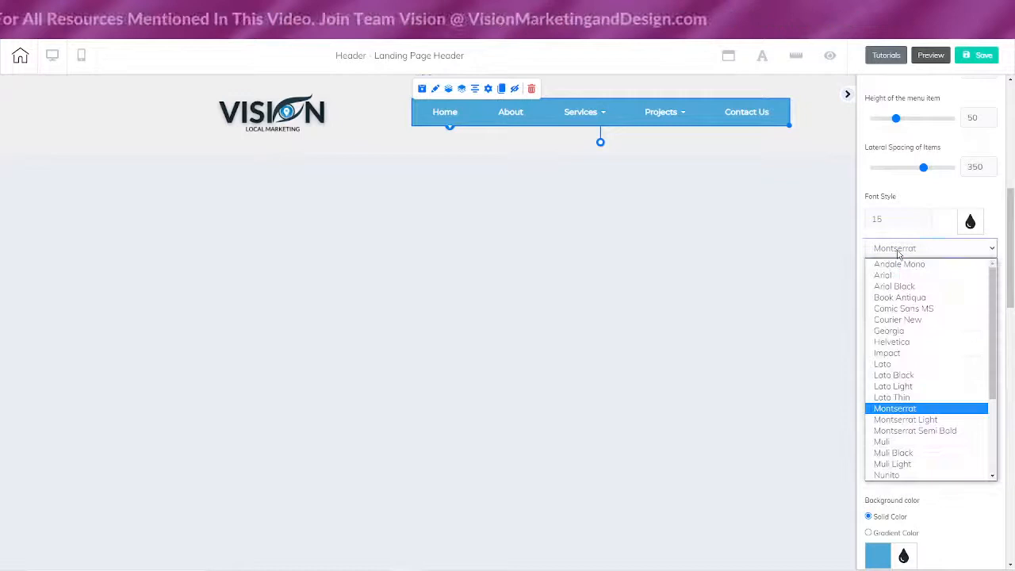
left_click(883, 365)
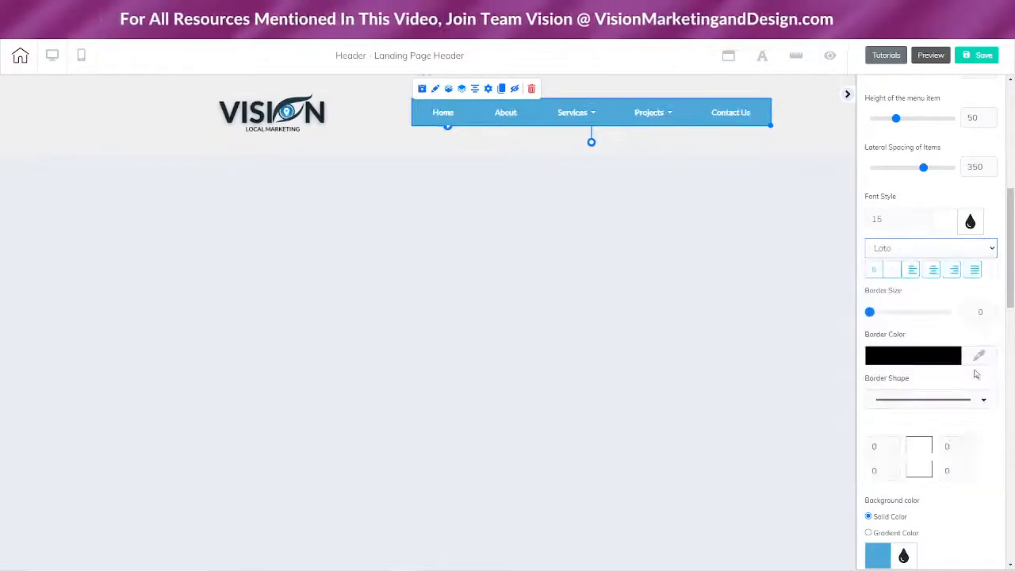
Step: Change the font of the menu's subitems to Lato and save the header
scroll(988, 407, "down", 10)
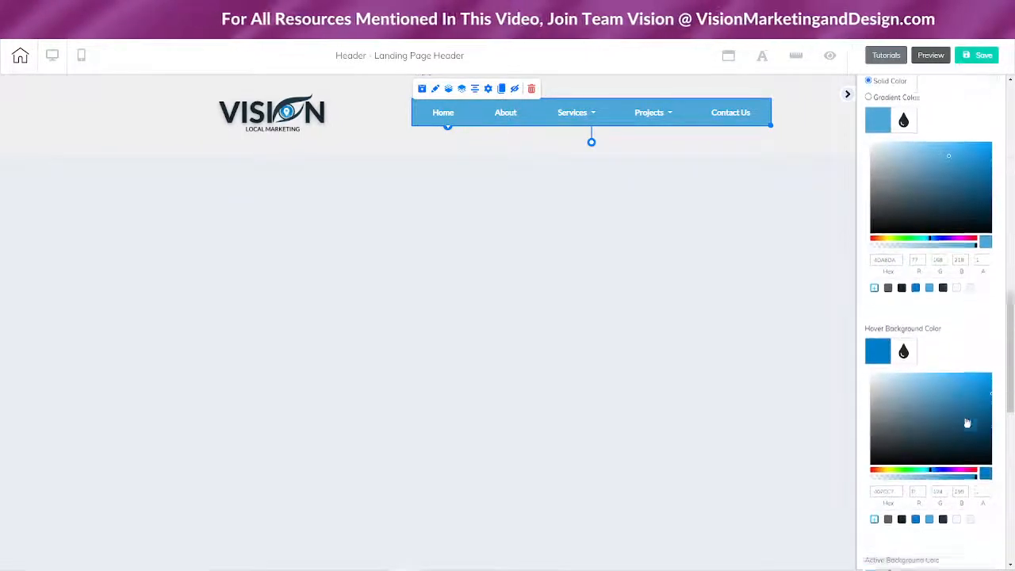
scroll(952, 409, "down", 7)
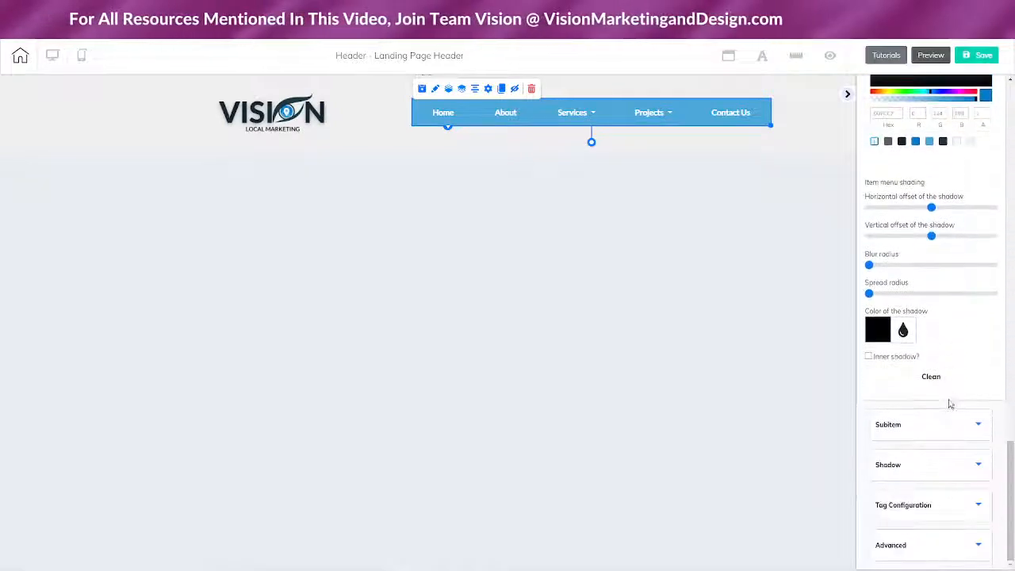
left_click(939, 426)
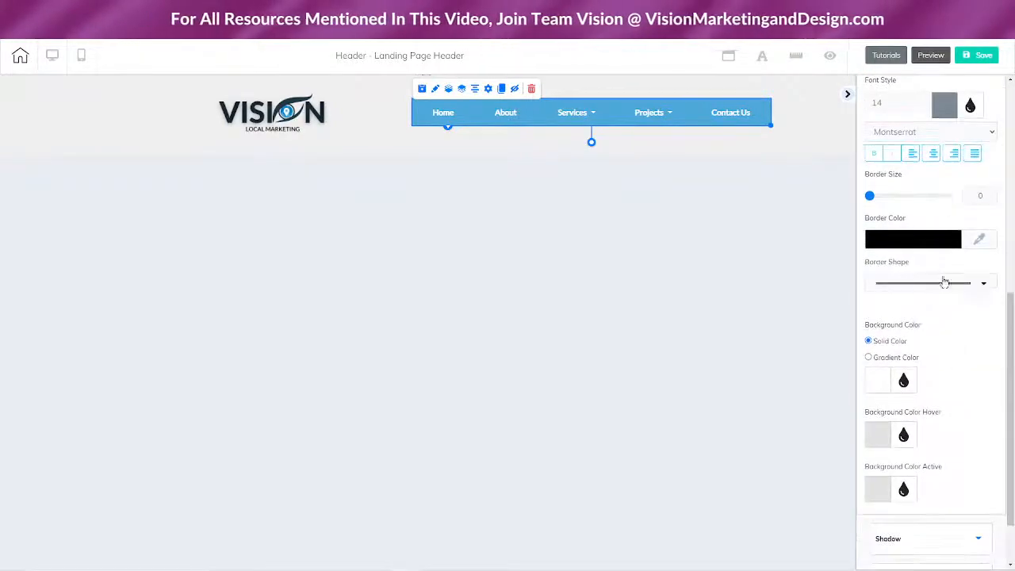
scroll(952, 254, "up", 2)
left_click(990, 239)
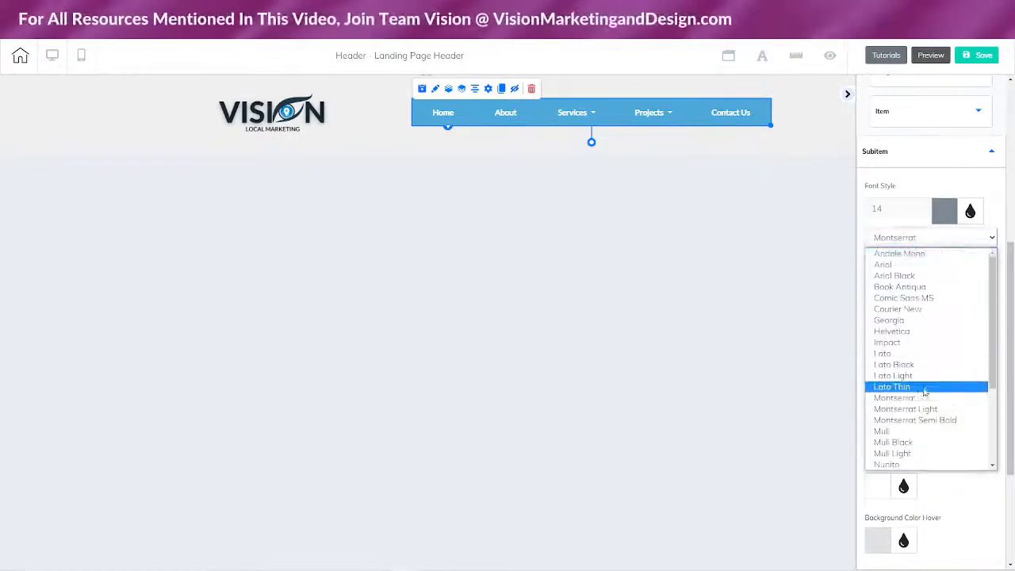
left_click(904, 365)
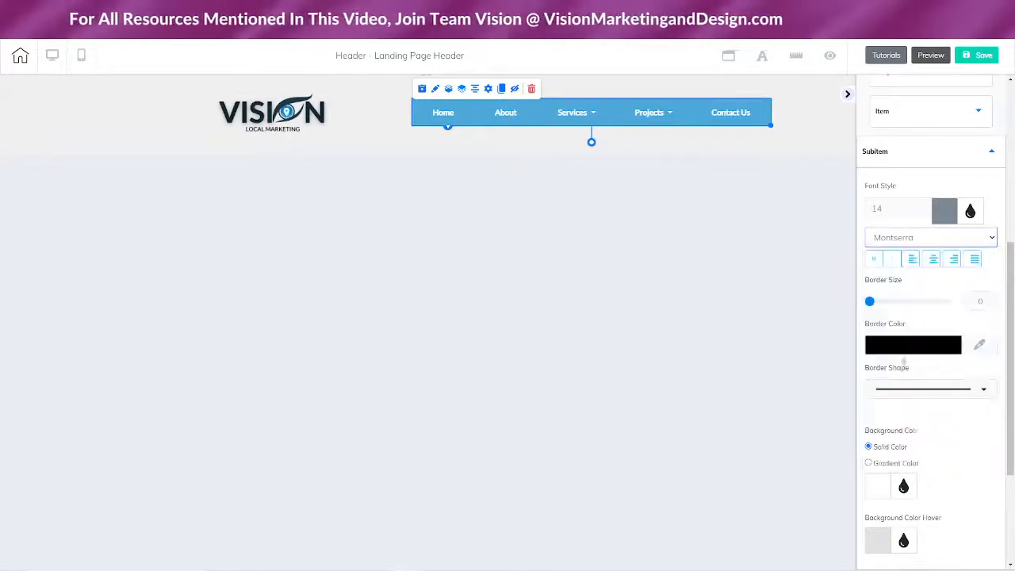
left_click(982, 57)
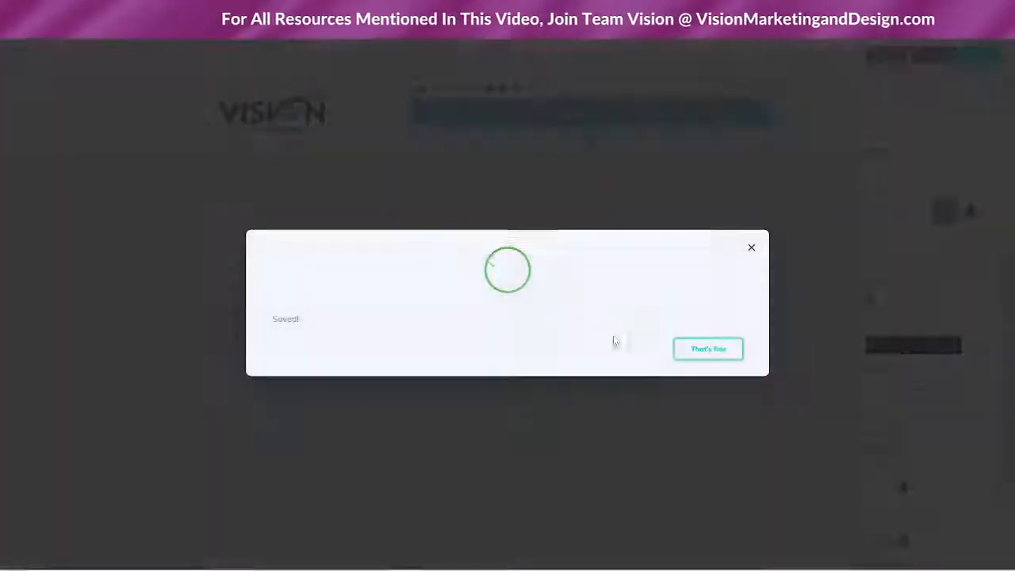
left_click(708, 347)
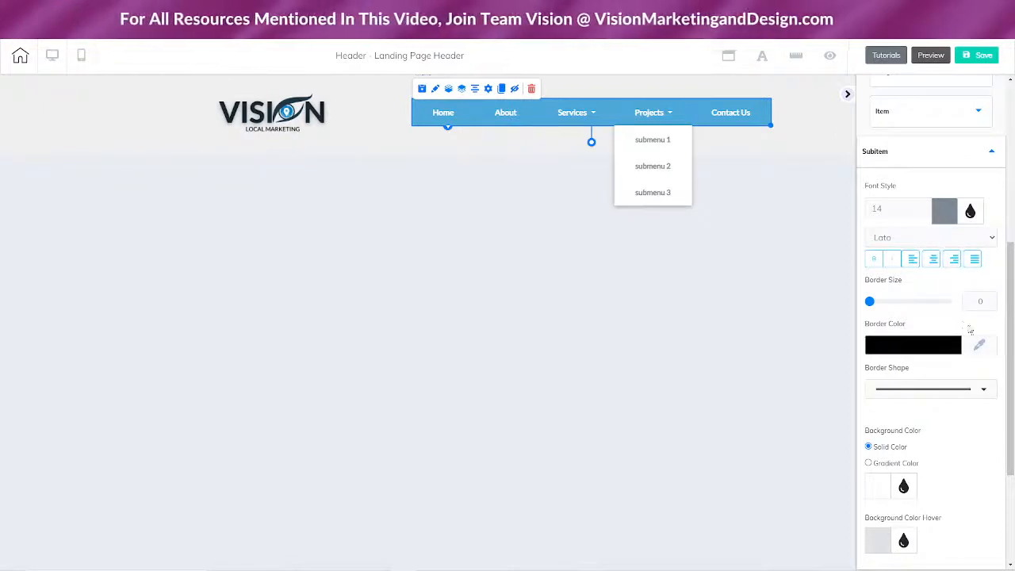
Step: Set the font size to 14 for the menu's subitems and 21 for its main items
left_click(924, 205)
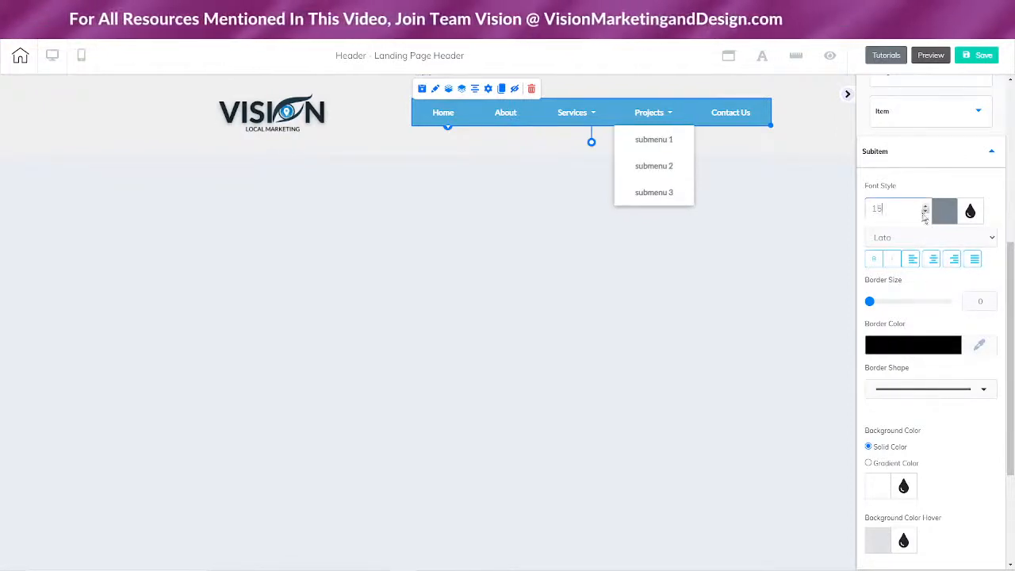
left_click(925, 212)
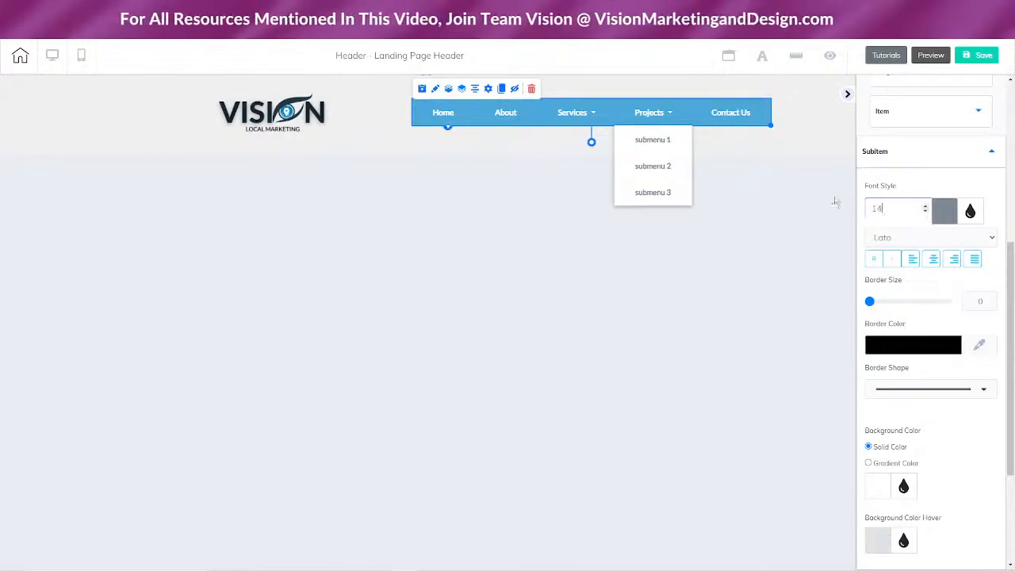
left_click(926, 116)
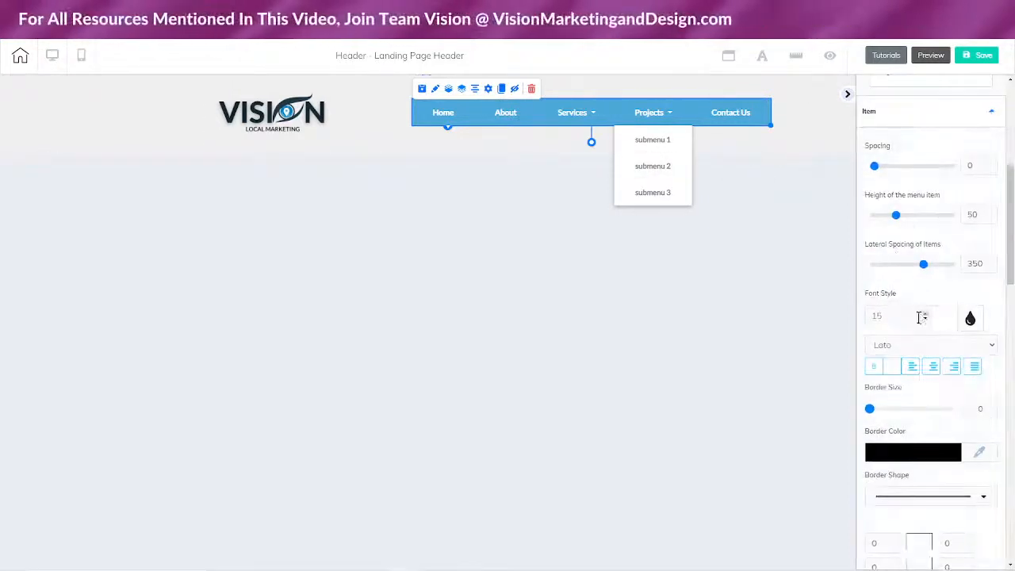
left_click(926, 314)
left_click(927, 314)
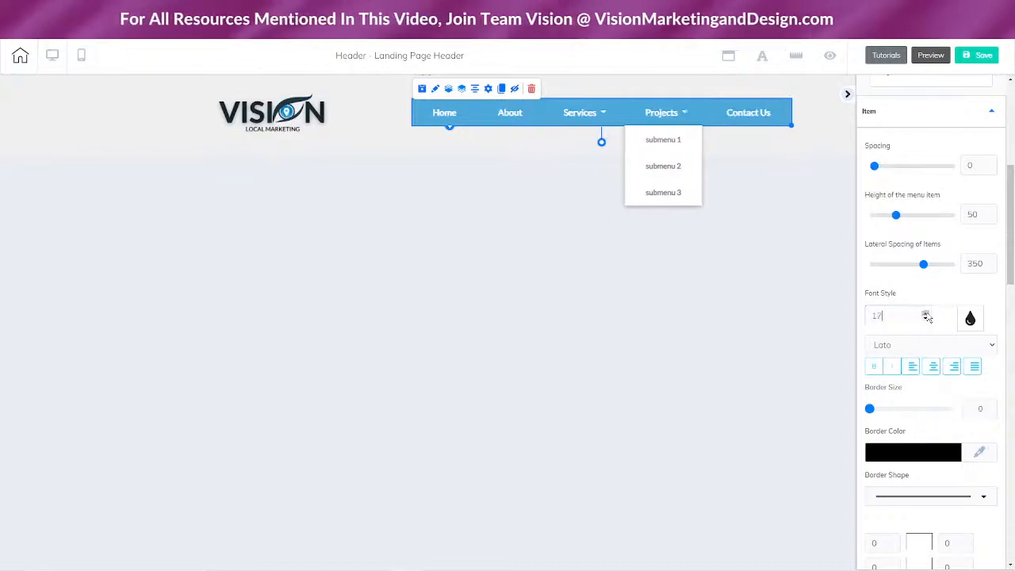
left_click(926, 314)
left_click(926, 314)
left_click(926, 314)
left_click(926, 314)
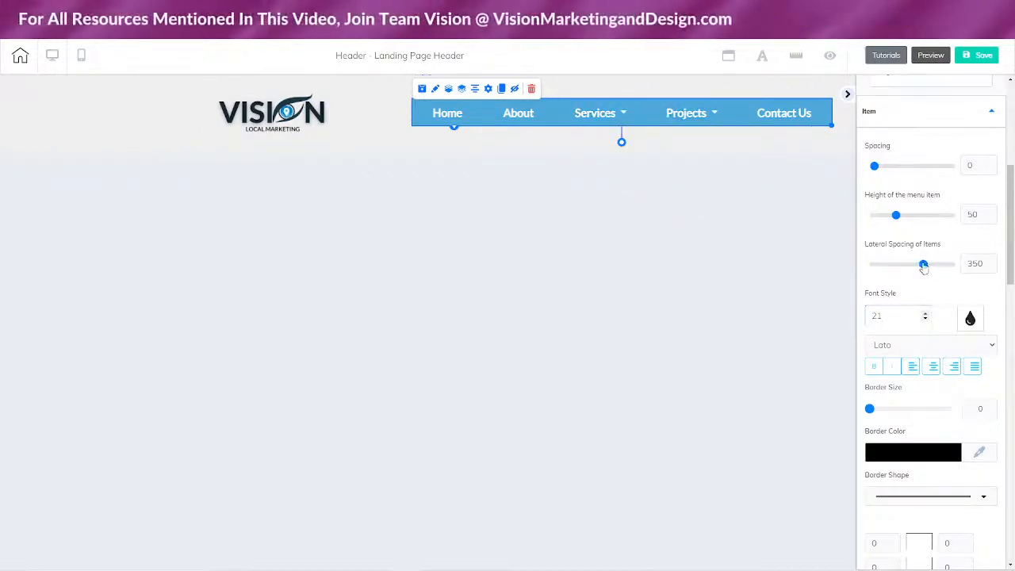
Step: Set the menu's lateral item spacing to 257, the item height to 60 and the item spacing to 0
left_click_drag(920, 266, 914, 265)
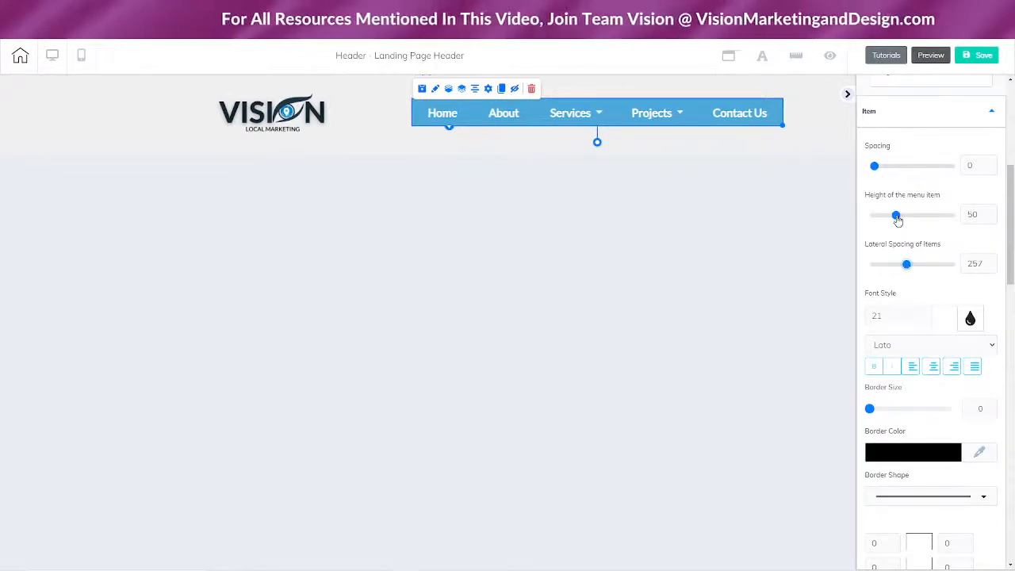
left_click_drag(896, 215, 900, 219)
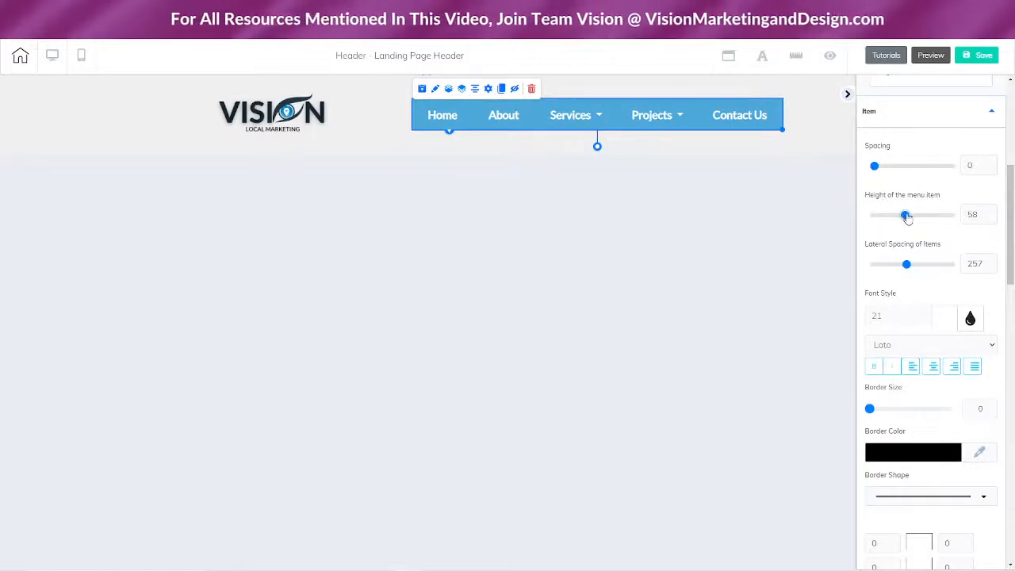
left_click_drag(906, 218, 909, 218)
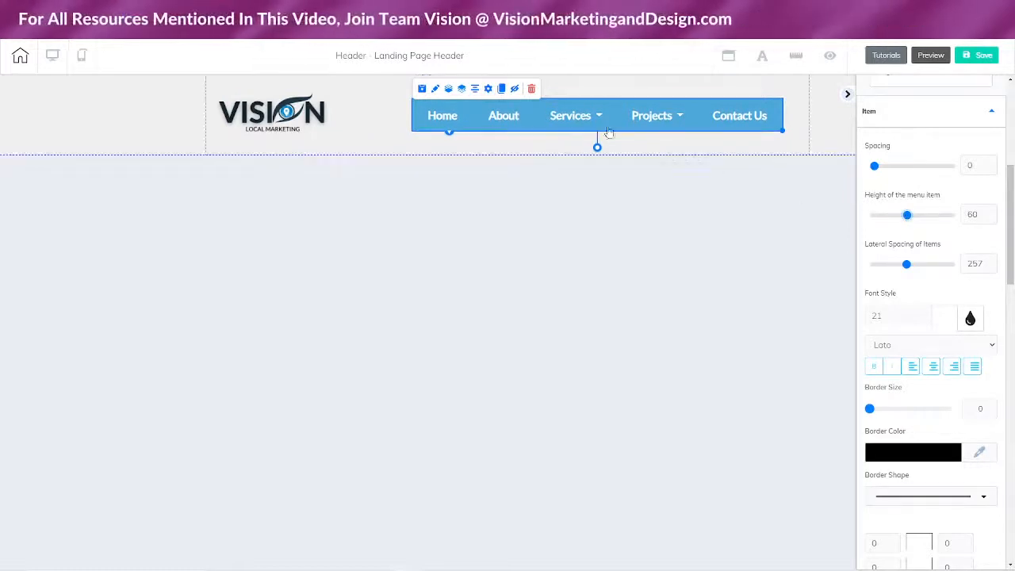
mouse_move(662, 127)
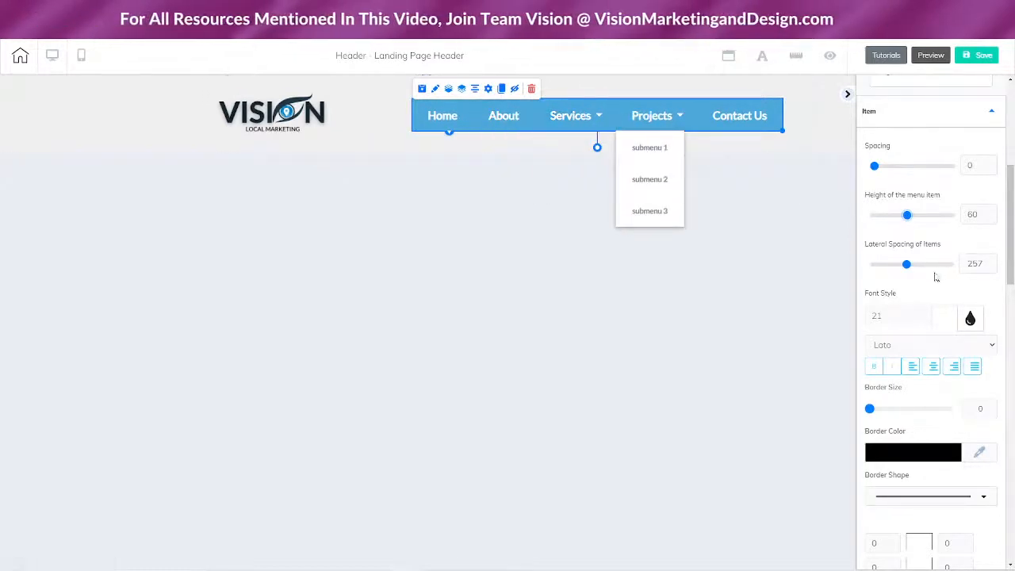
left_click_drag(876, 169, 860, 172)
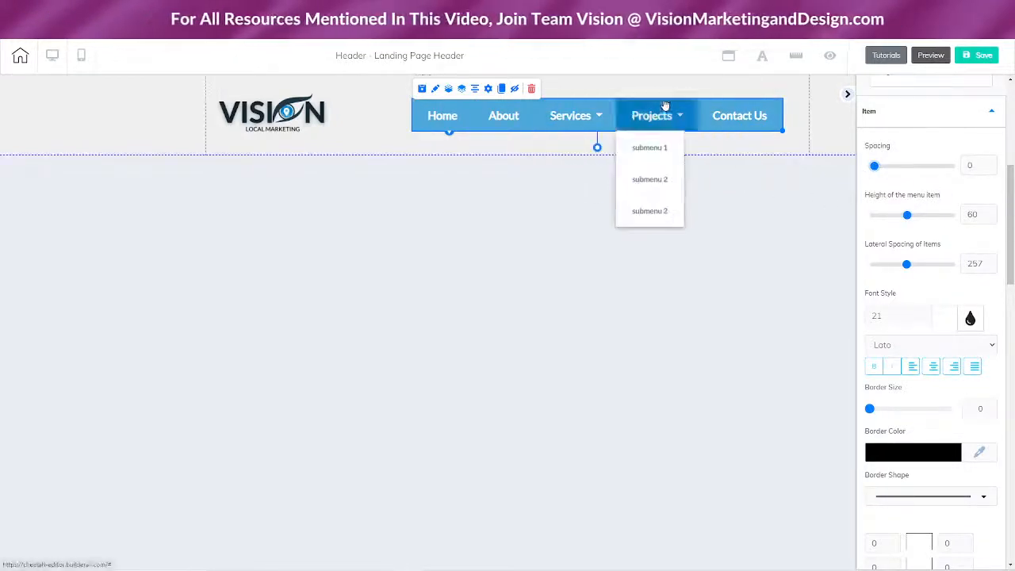
mouse_move(652, 117)
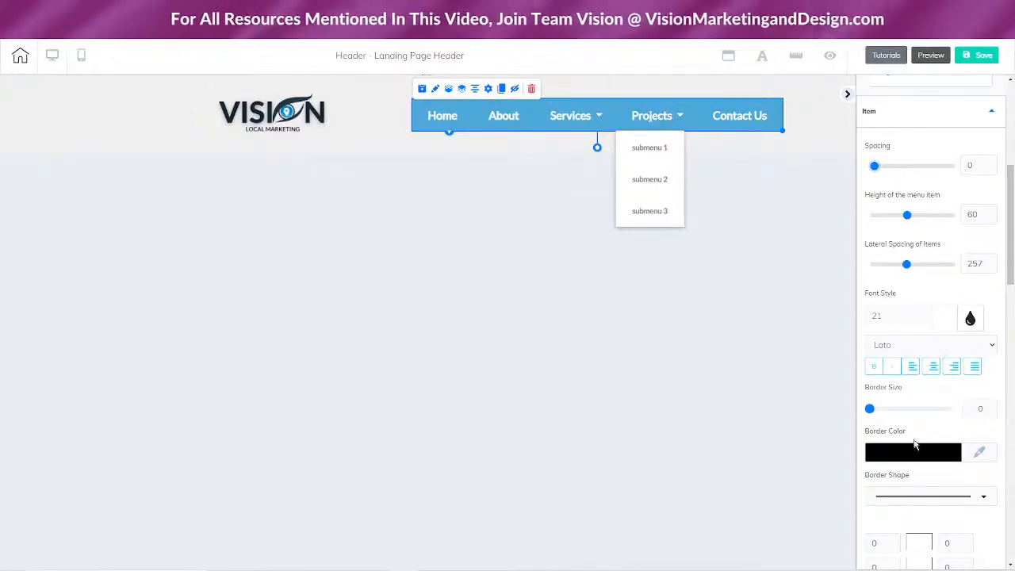
Step: Make the menu items' solid background color fully transparent with an alpha of 0
scroll(914, 445, "down", 5)
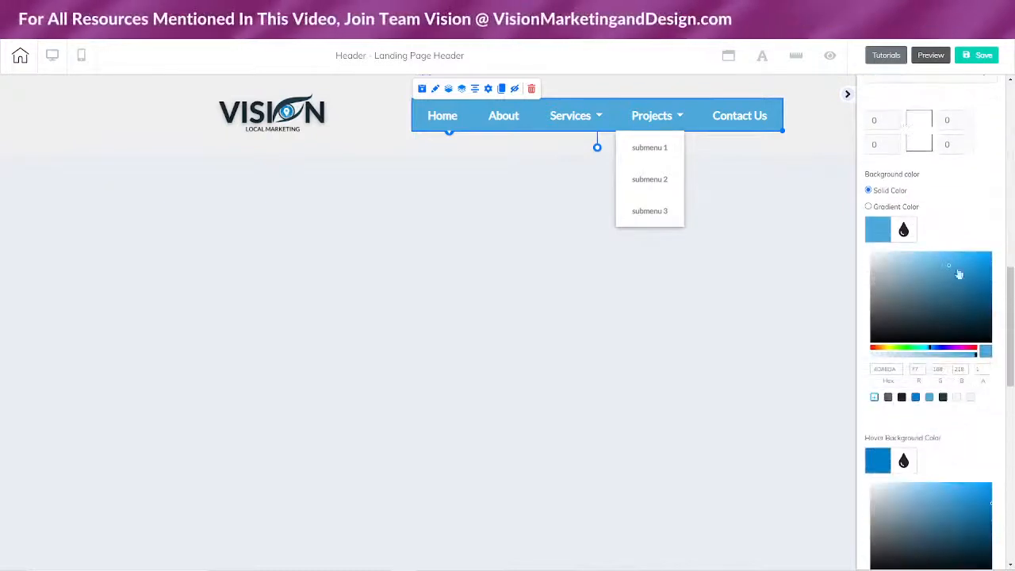
left_click_drag(901, 360, 876, 358)
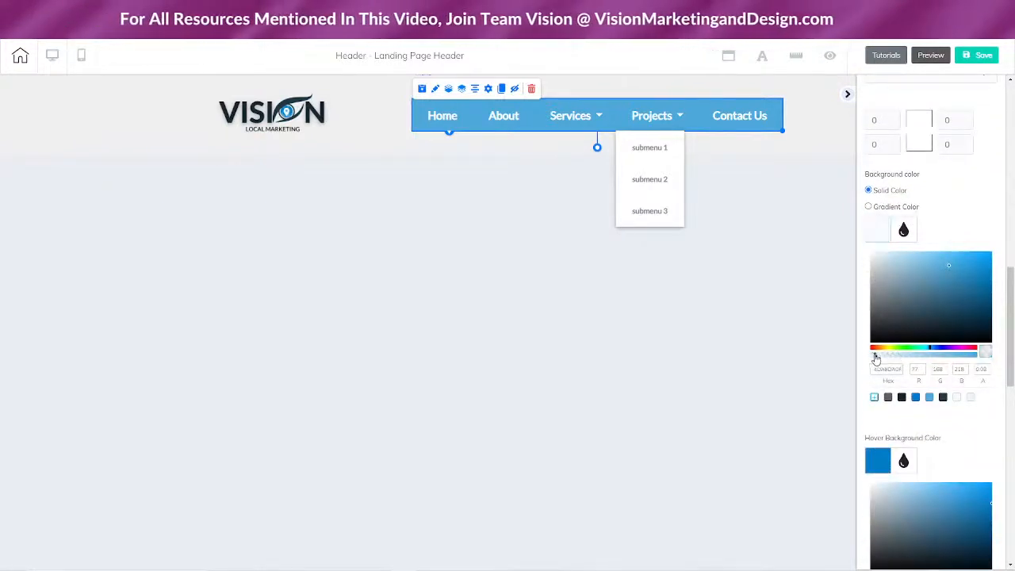
scroll(942, 323, "up", 5)
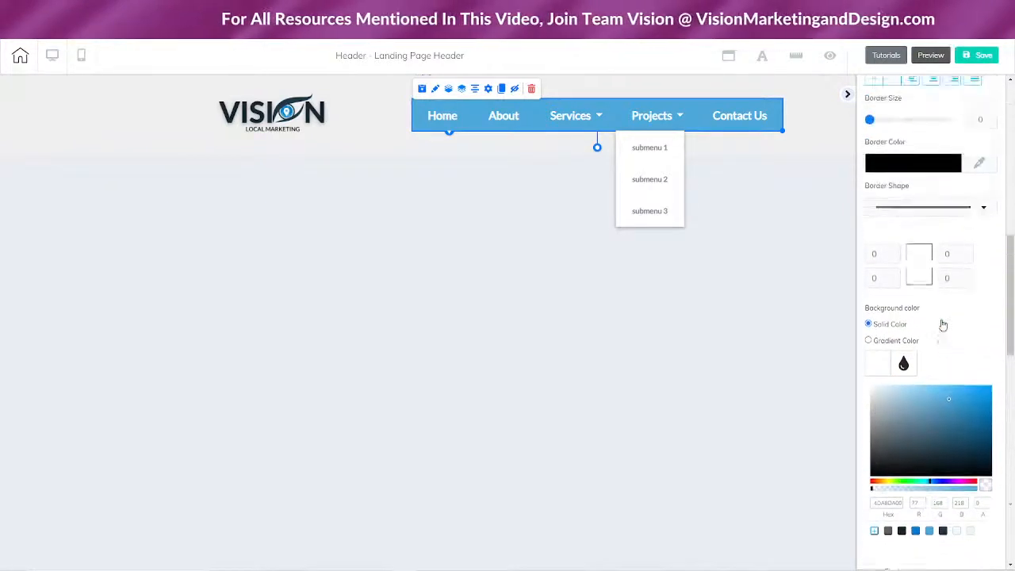
scroll(942, 324, "up", 1)
scroll(942, 324, "down", 5)
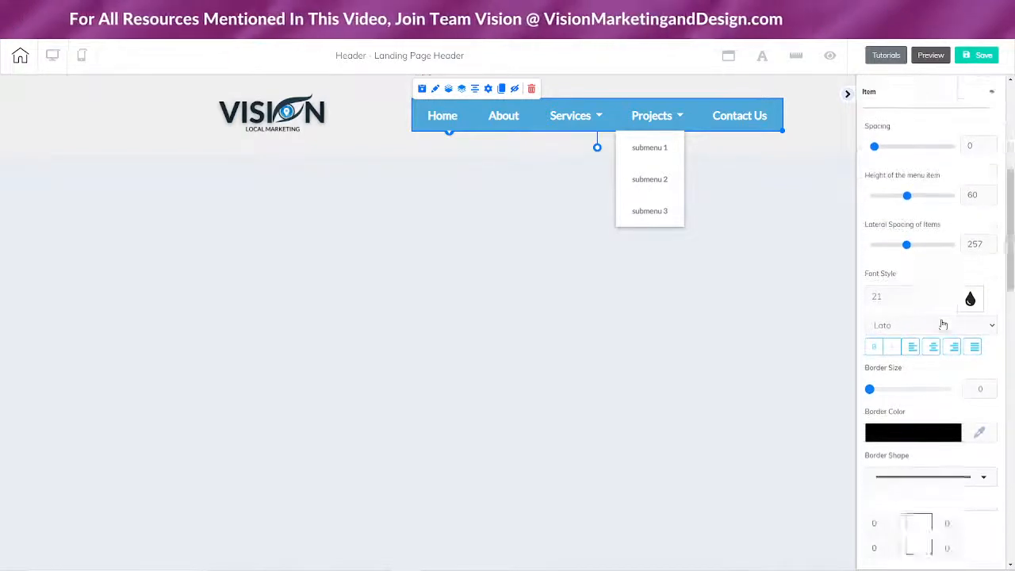
scroll(892, 349, "down", 1)
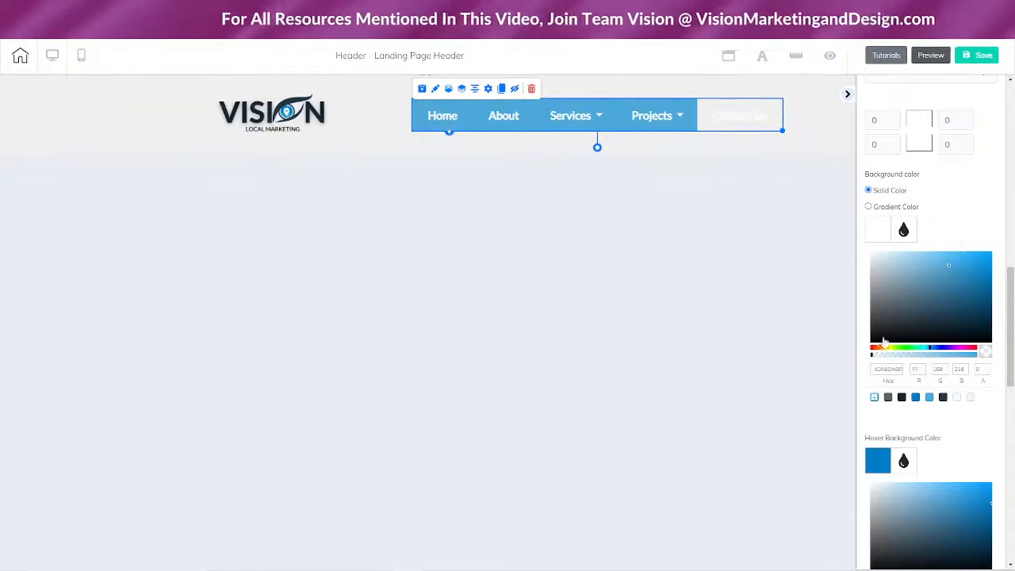
Step: Change the main menu items' font color to the saved dark gray 5E5E5E
scroll(929, 333, "up", 5)
scroll(928, 336, "up", 2)
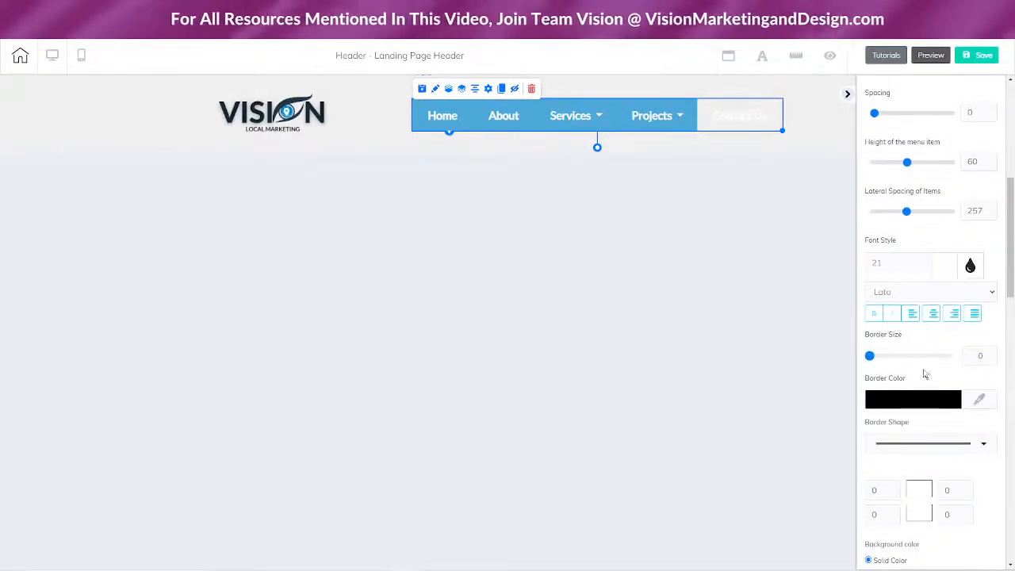
scroll(924, 369, "up", 1)
left_click(947, 327)
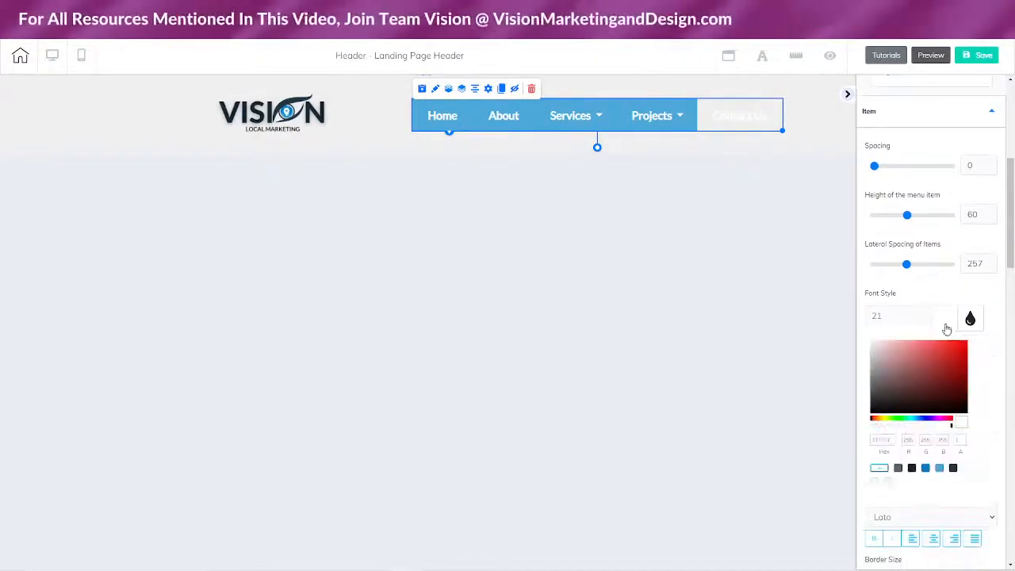
left_click(898, 468)
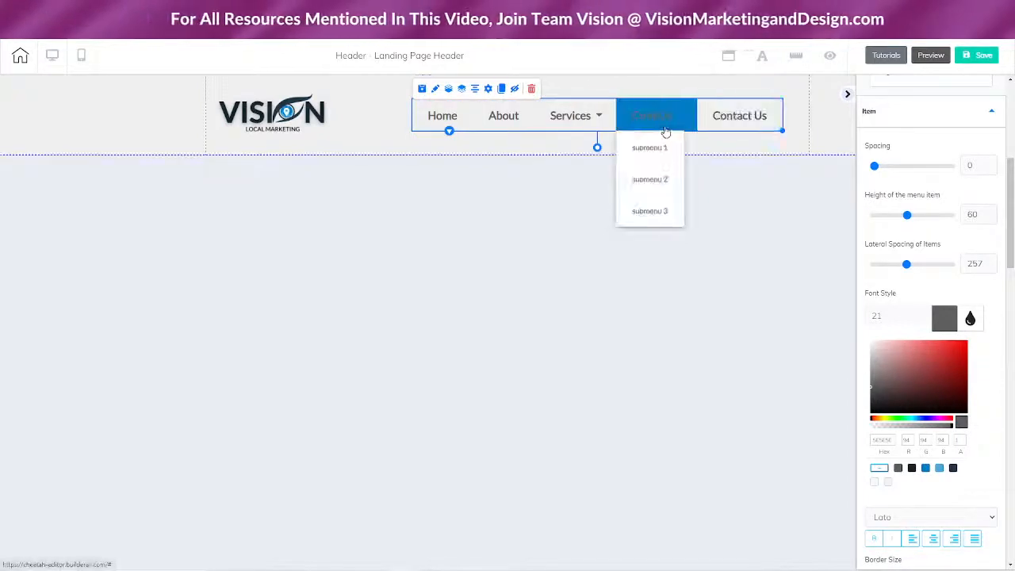
Step: Set the main menu items' hover background color to the saved light gray E9EAEA
mouse_move(590, 121)
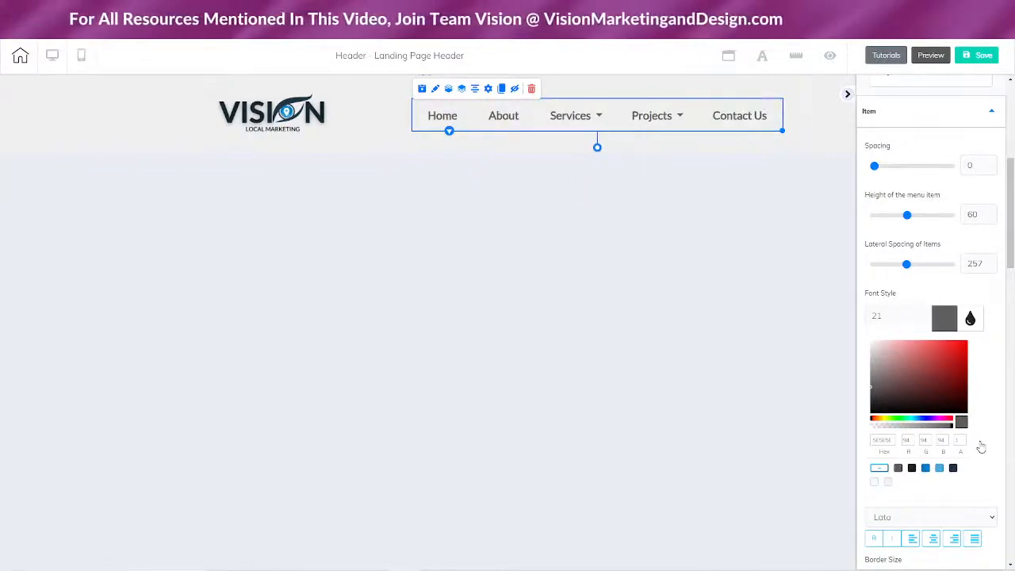
scroll(981, 448, "down", 10)
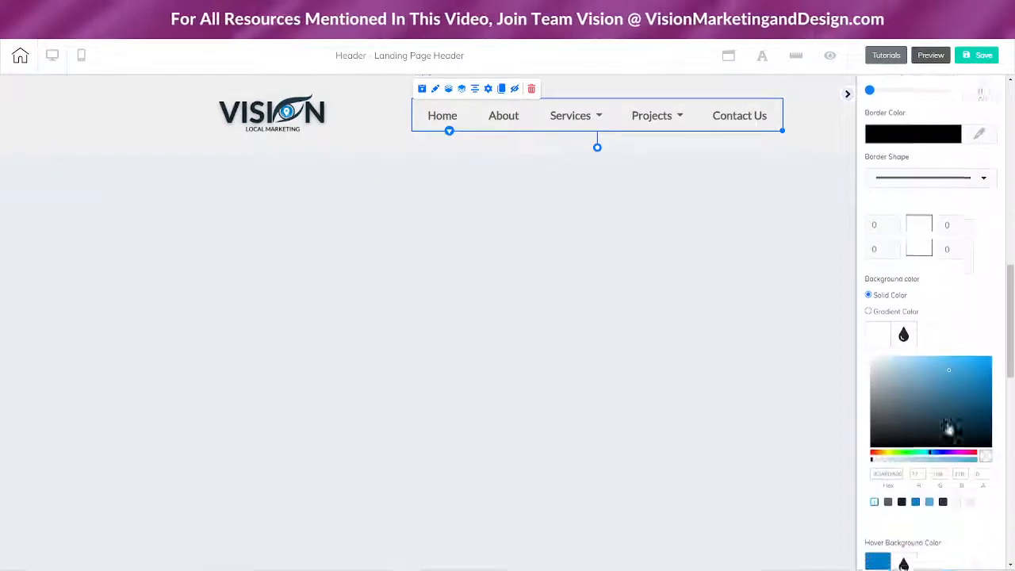
scroll(949, 428, "down", 2)
scroll(931, 219, "down", 1)
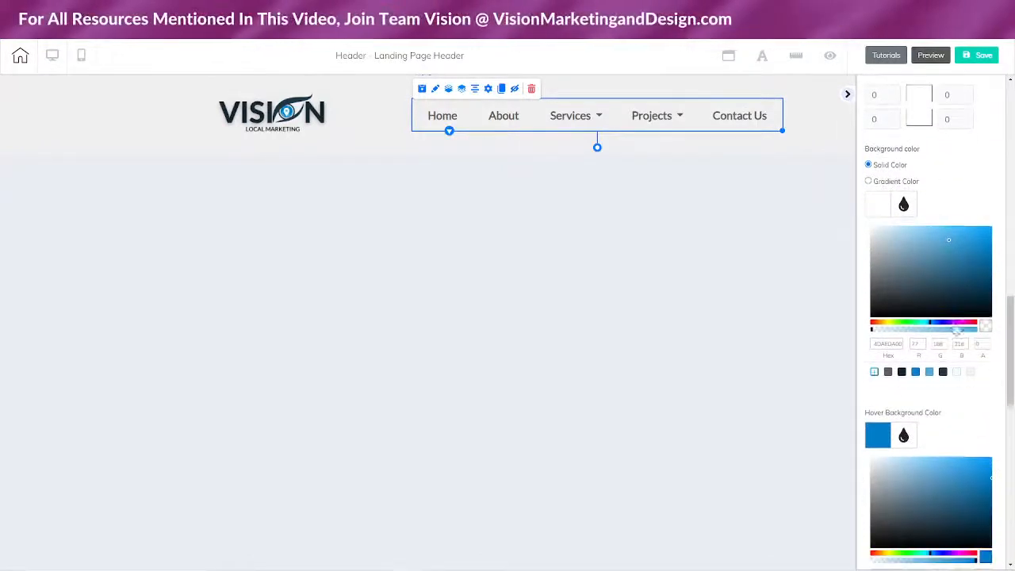
scroll(957, 333, "down", 2)
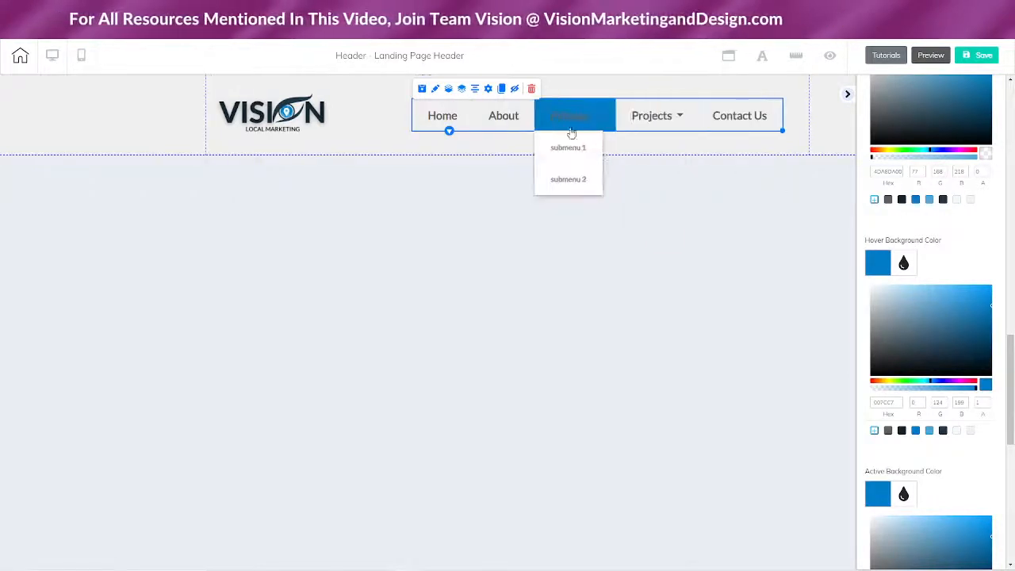
scroll(972, 481, "down", 1)
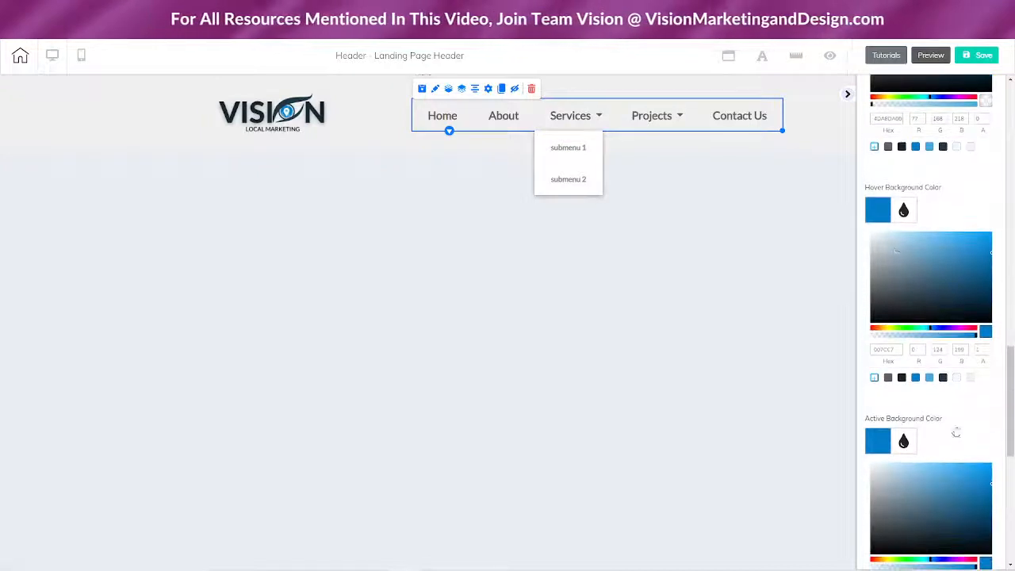
left_click(930, 378)
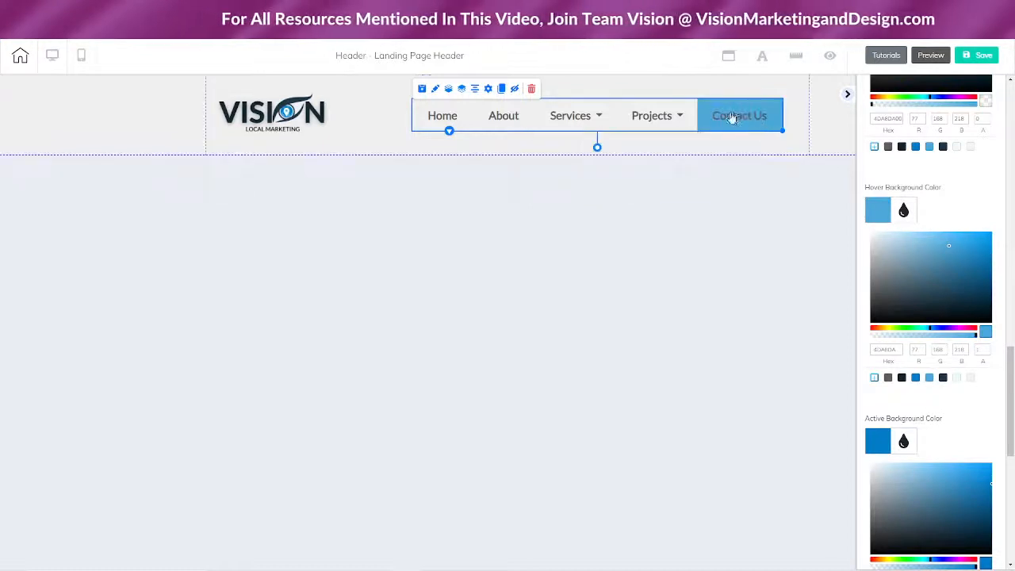
left_click(956, 379)
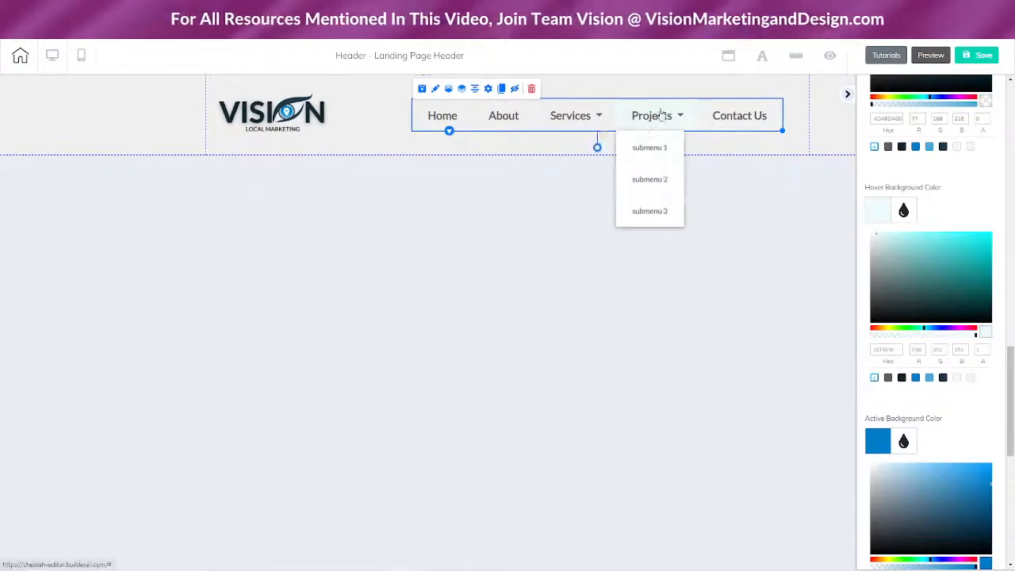
mouse_move(622, 121)
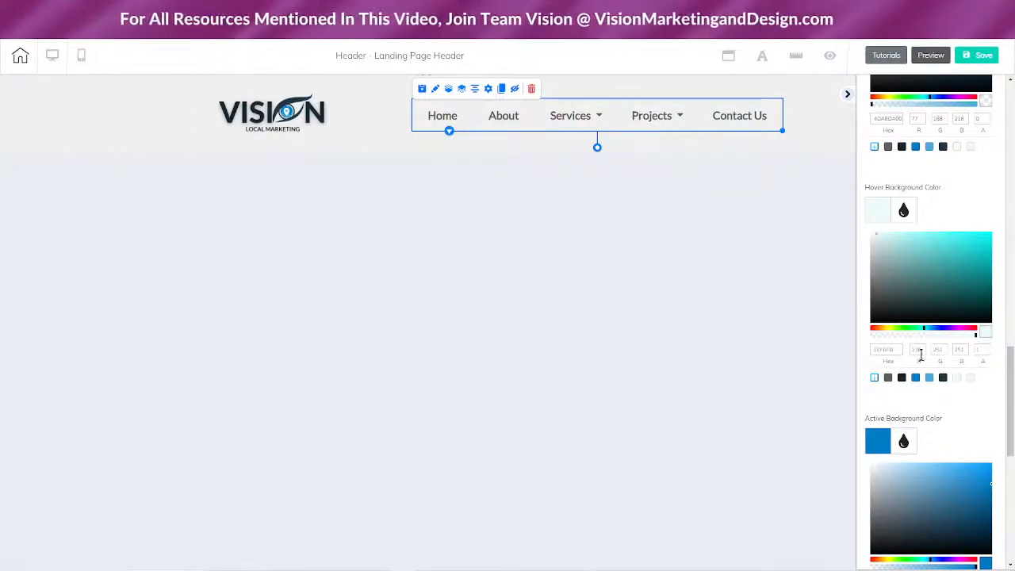
left_click(968, 381)
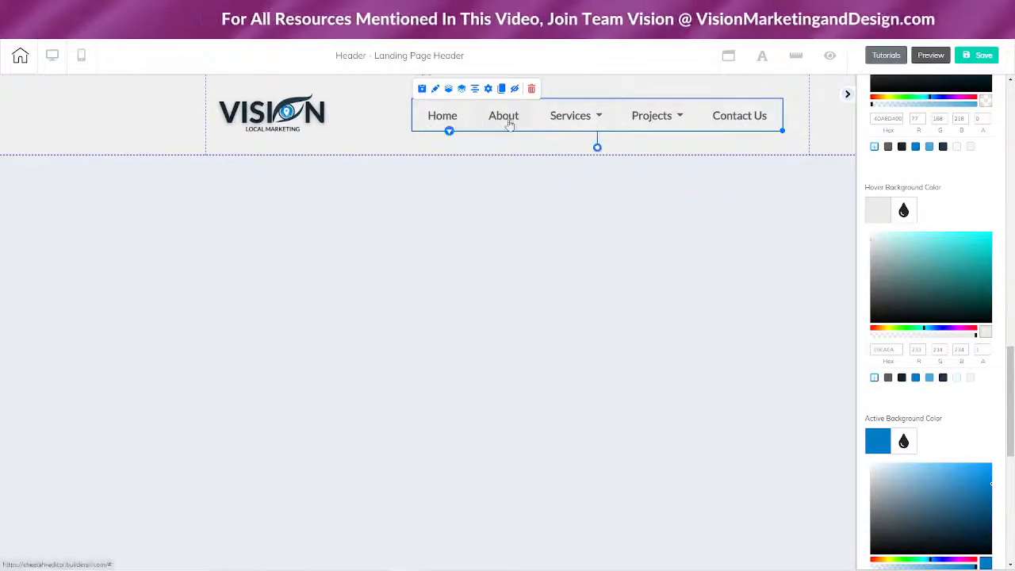
mouse_move(637, 129)
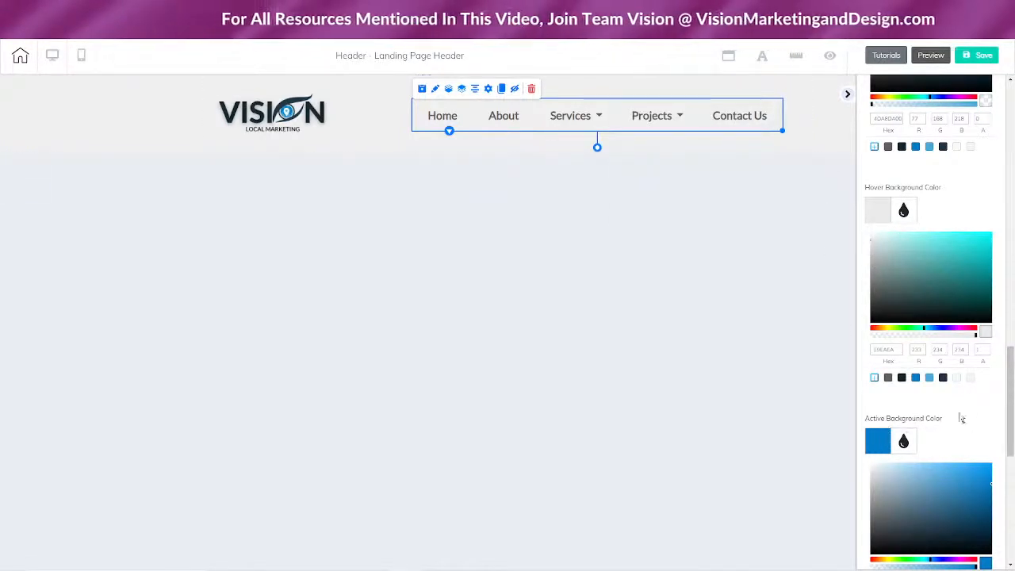
Step: Set the menu items' active background color to the saved light blue 4DA8DA and save the header
scroll(960, 415, "down", 3)
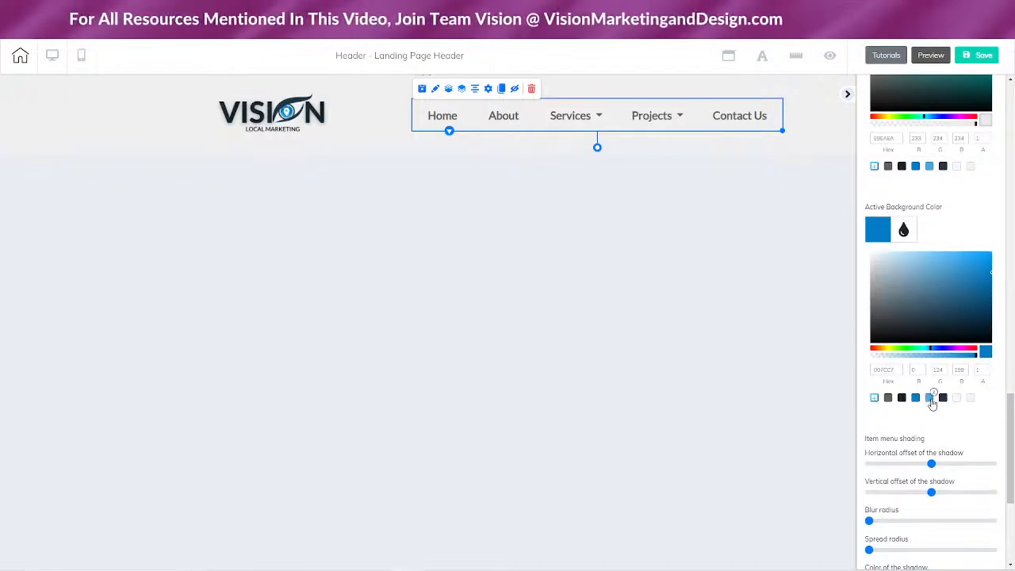
left_click(930, 398)
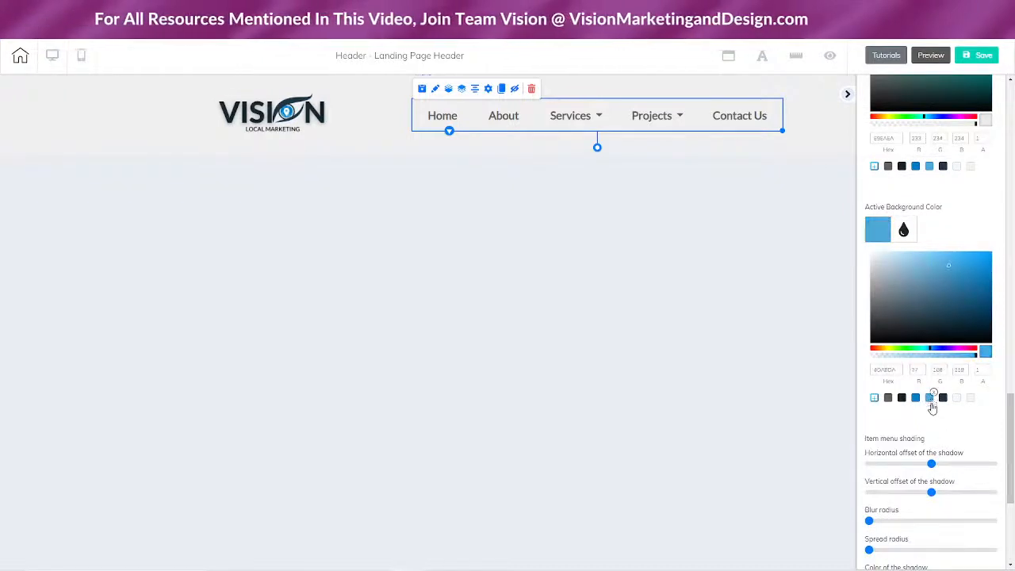
left_click(983, 57)
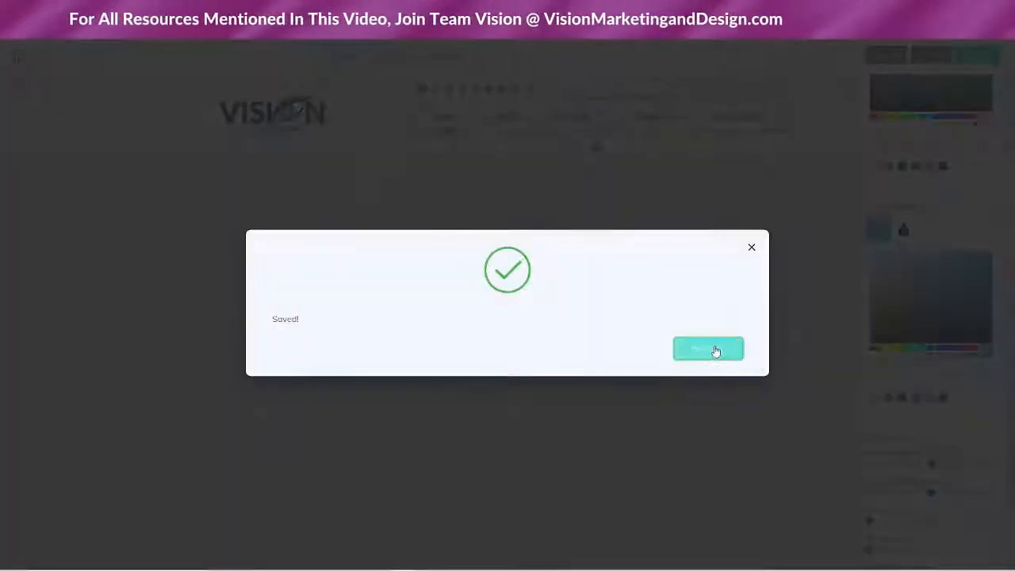
left_click(712, 349)
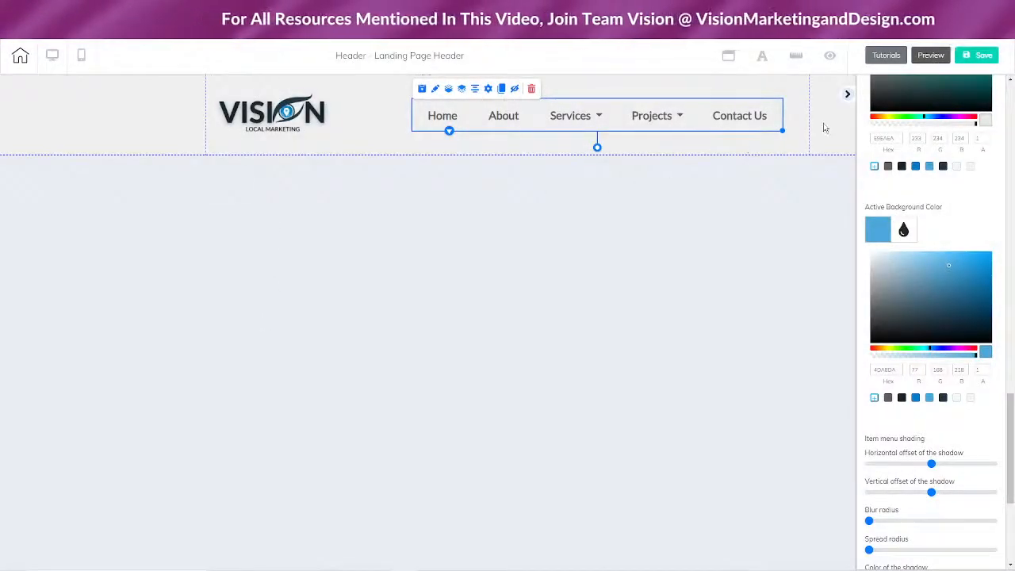
Step: Change the header panel's solid background color to off-white F9F9F9 and add that color to the saved swatches
left_click(201, 125)
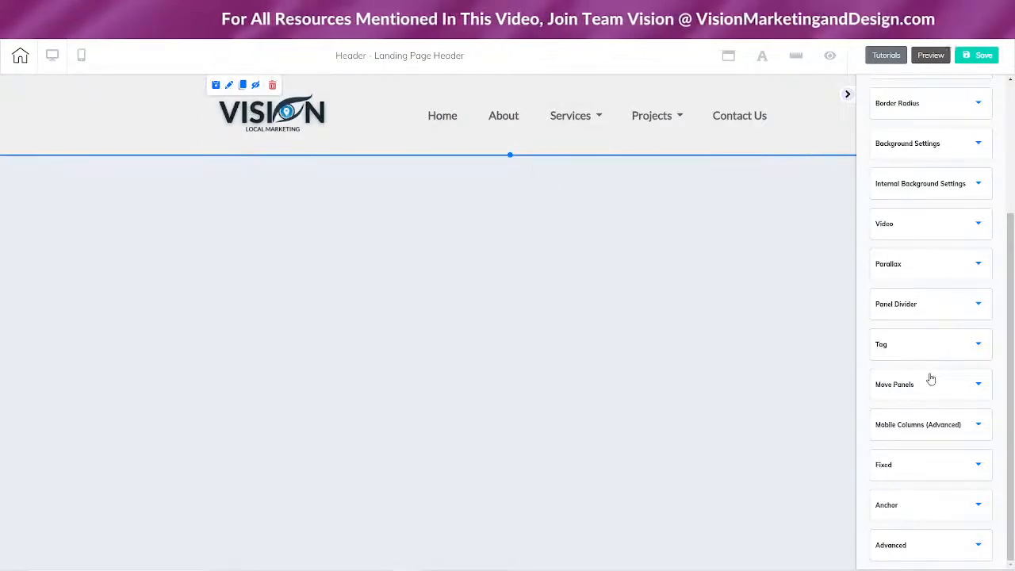
scroll(940, 361, "up", 1)
scroll(946, 350, "up", 1)
left_click(948, 249)
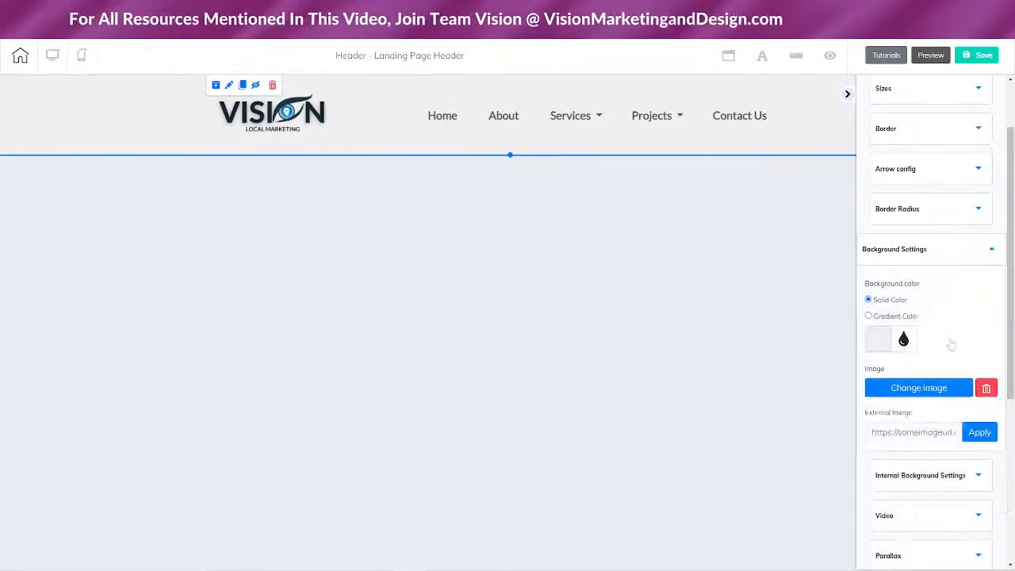
left_click(880, 341)
scroll(957, 295, "down", 3)
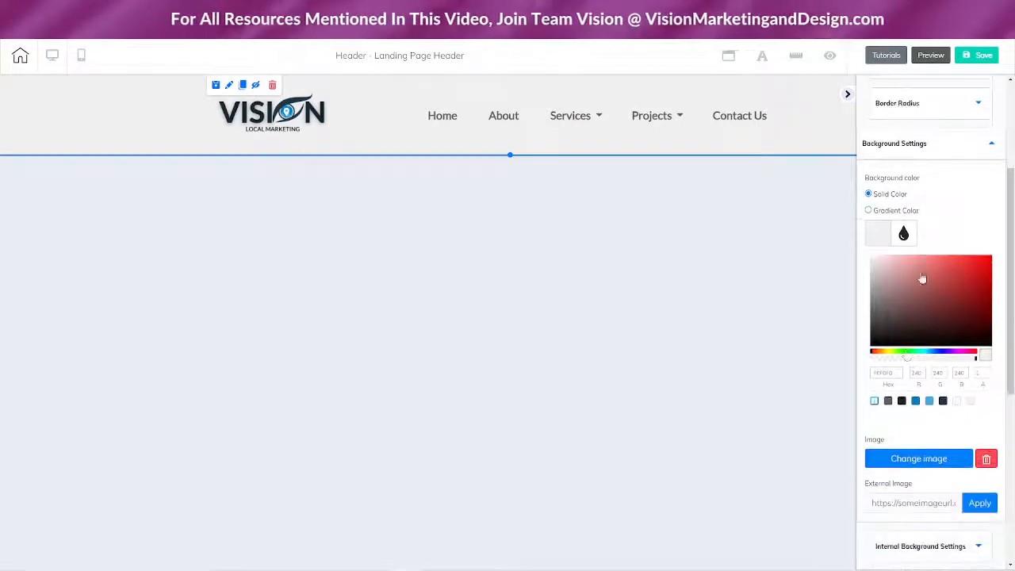
left_click(870, 262)
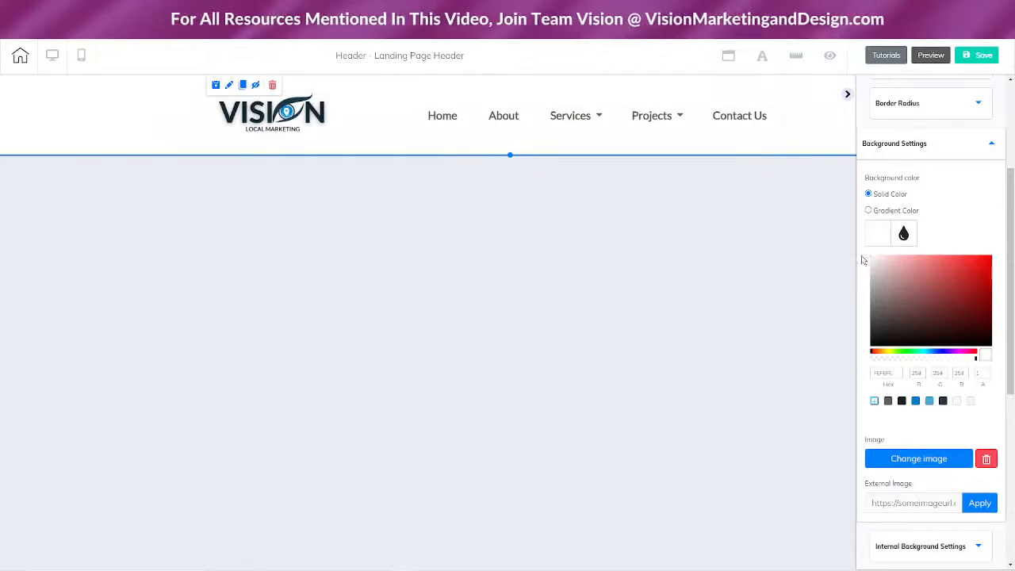
left_click(863, 262)
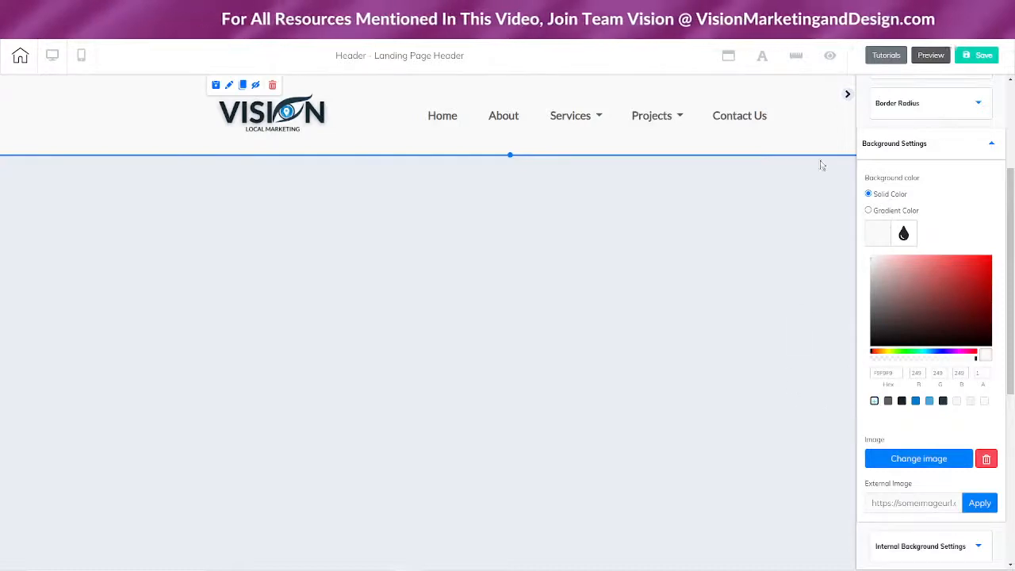
Step: Save the header and exit the editor to the site's page overview
left_click(978, 56)
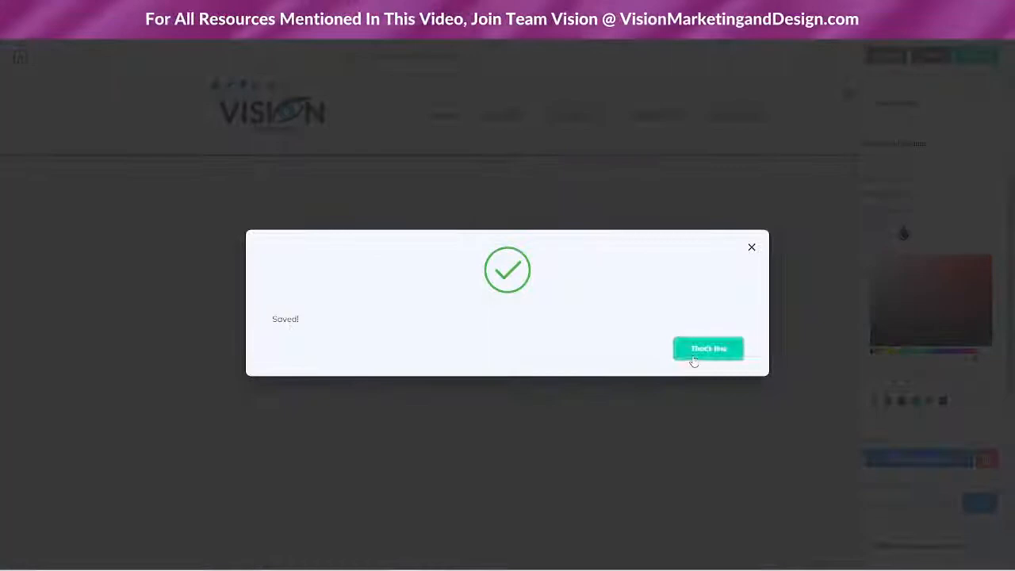
left_click(695, 355)
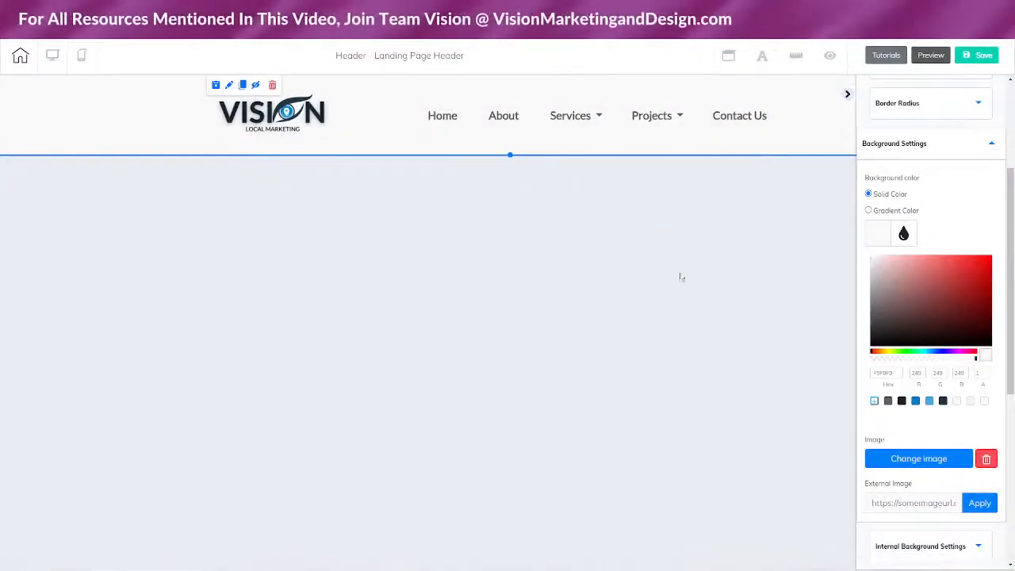
left_click(21, 57)
left_click(534, 321)
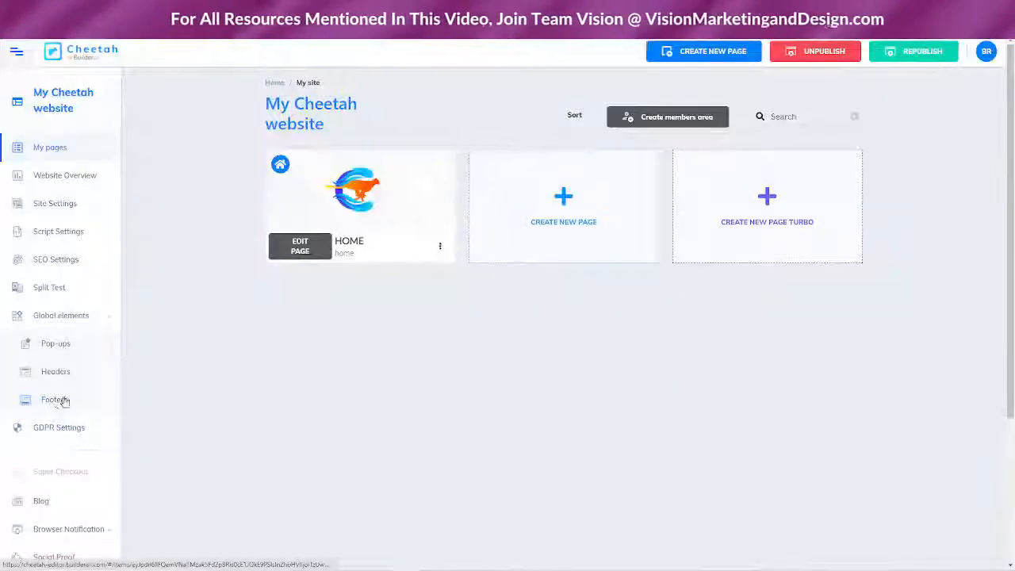
Step: Create a new global footer named "Footer" and open it for editing
left_click(54, 402)
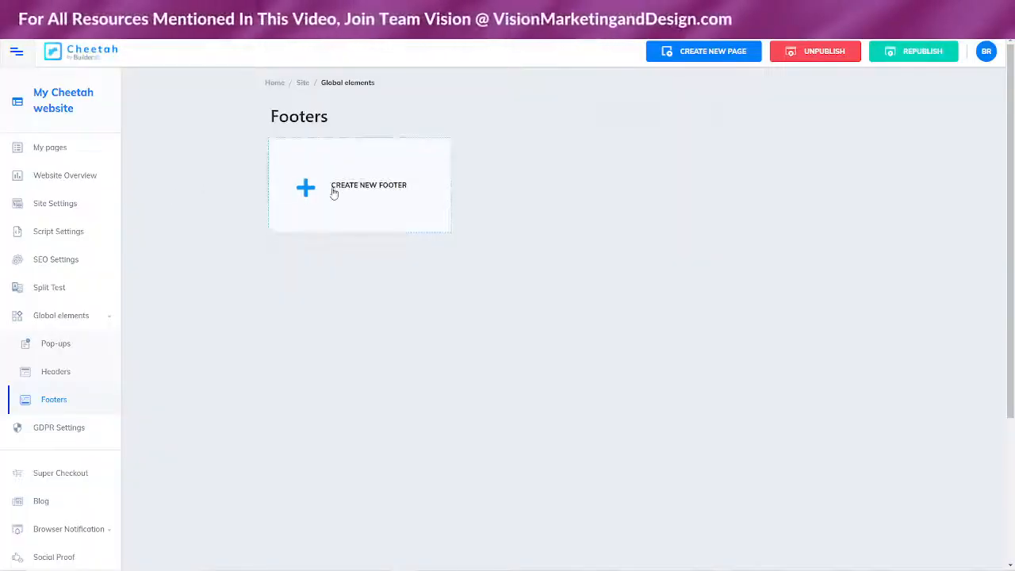
left_click(338, 191)
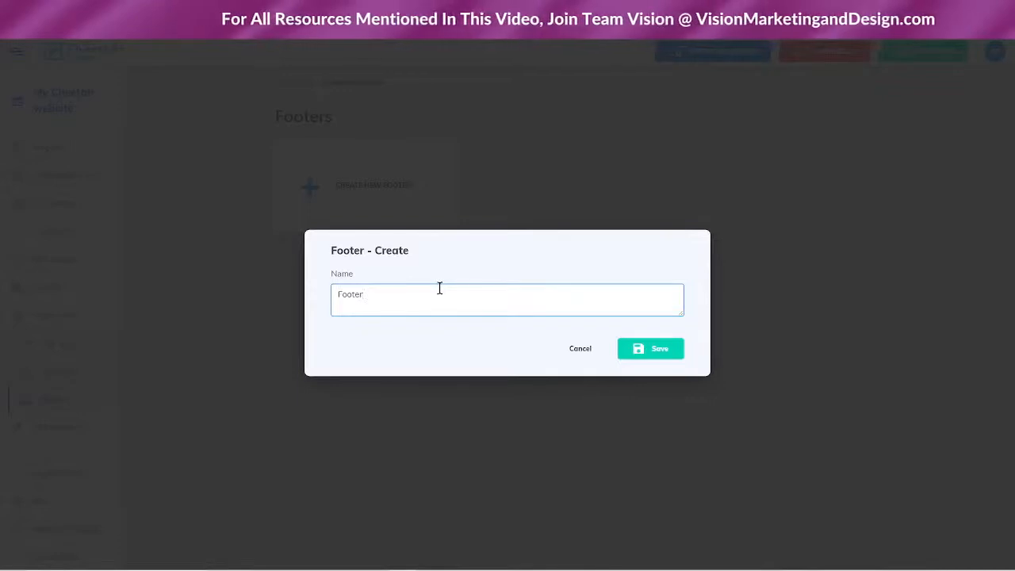
left_click(633, 351)
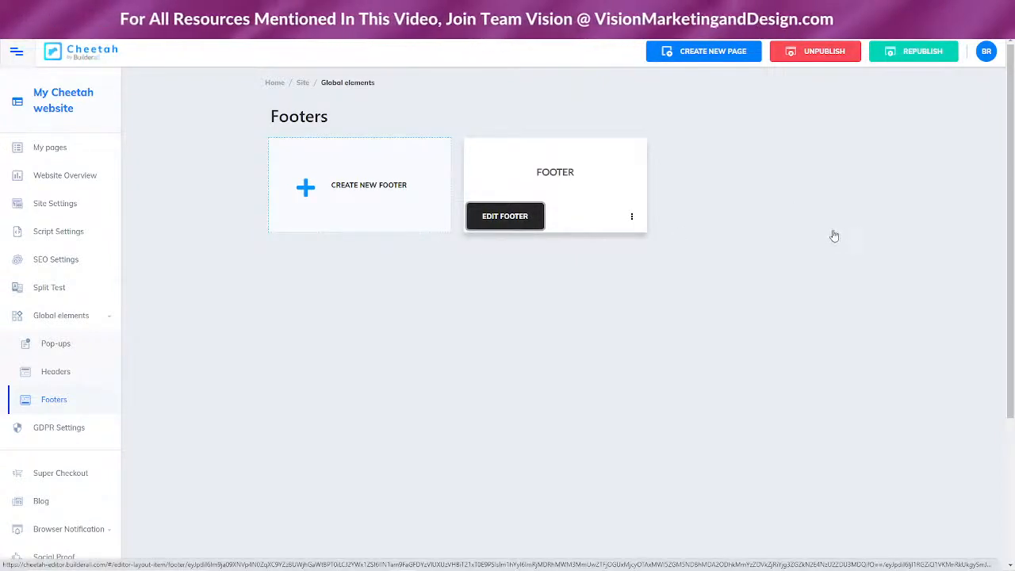
left_click(558, 245)
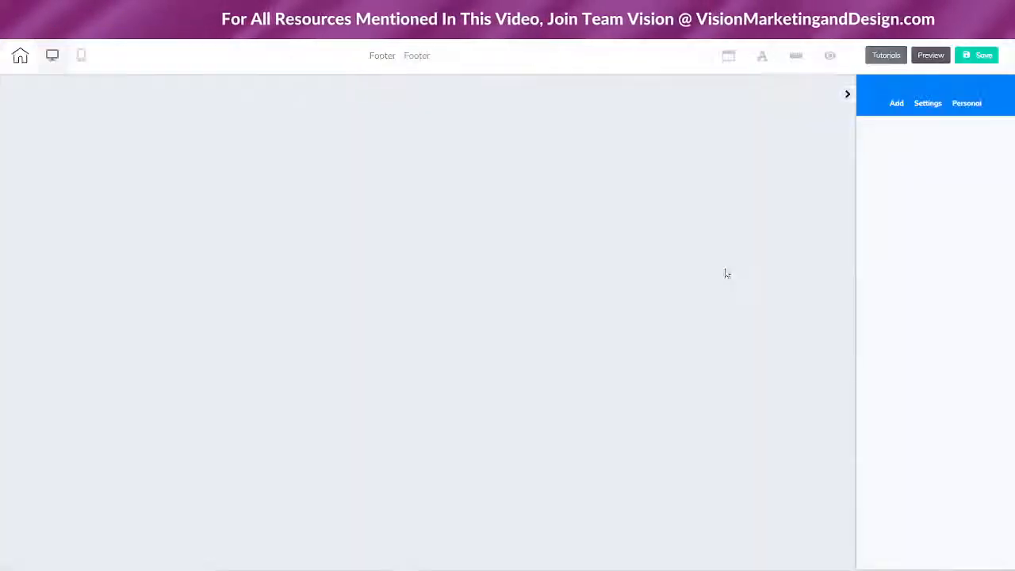
Step: Add the ready-made Express Footer panel from the Footer templates to the empty footer
left_click(895, 105)
left_click(911, 136)
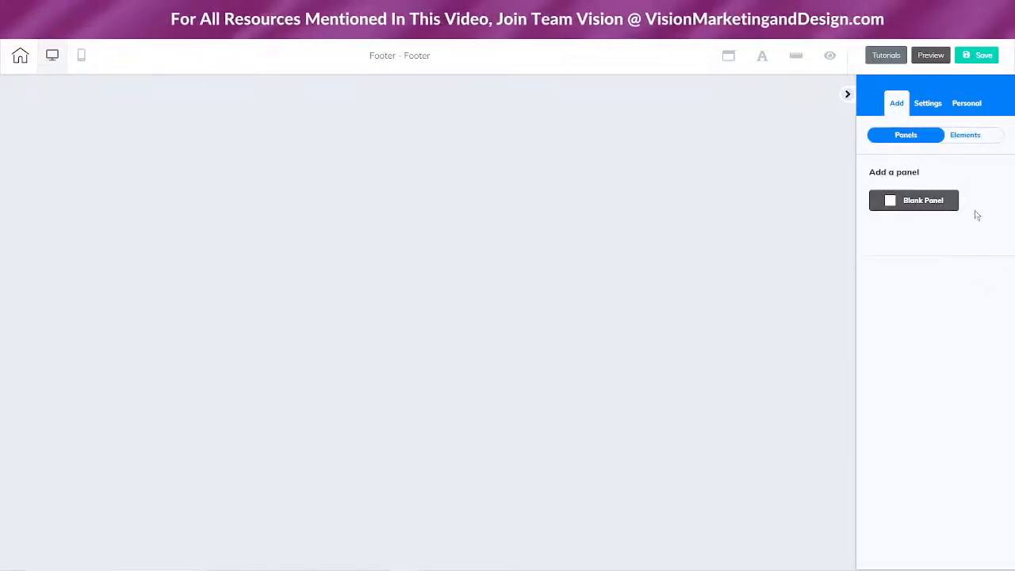
scroll(928, 319, "down", 6)
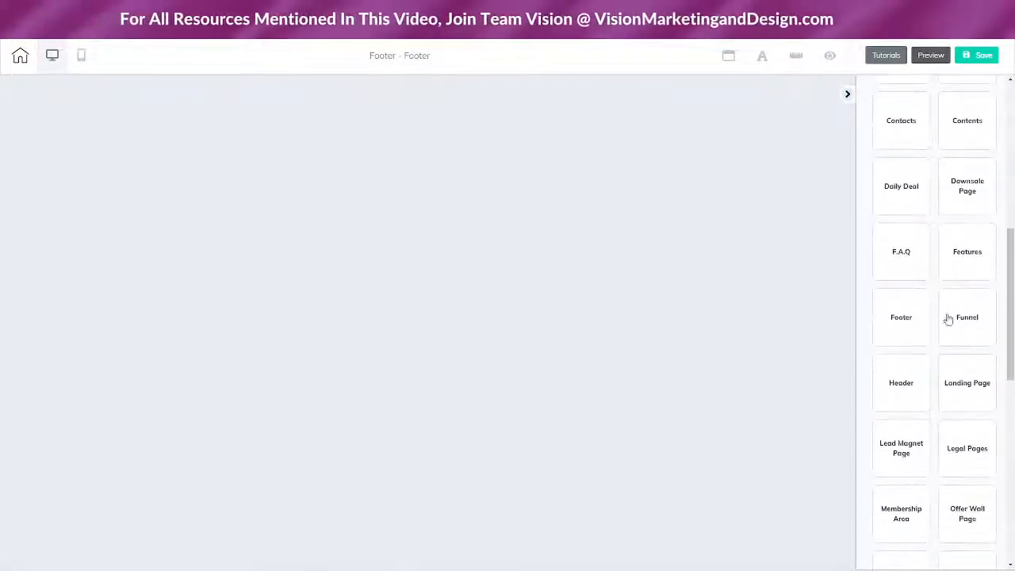
left_click(895, 330)
scroll(926, 293, "down", 3)
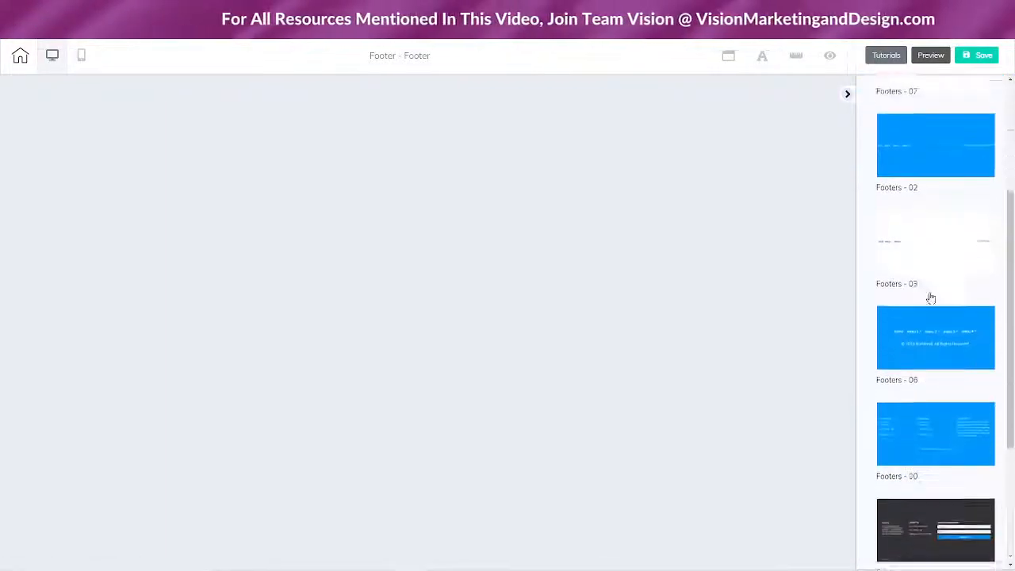
scroll(931, 297, "down", 3)
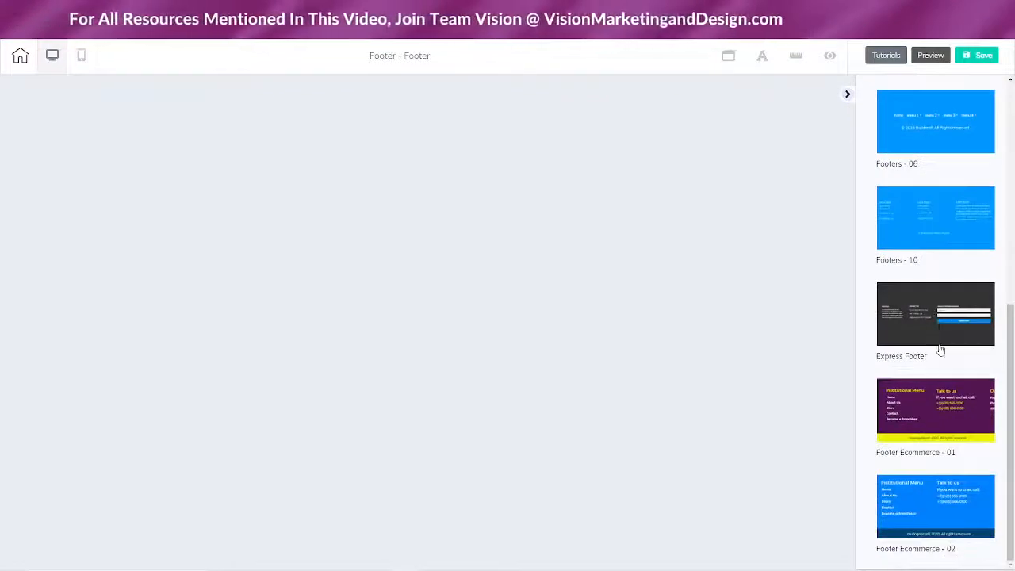
scroll(917, 316, "up", 6)
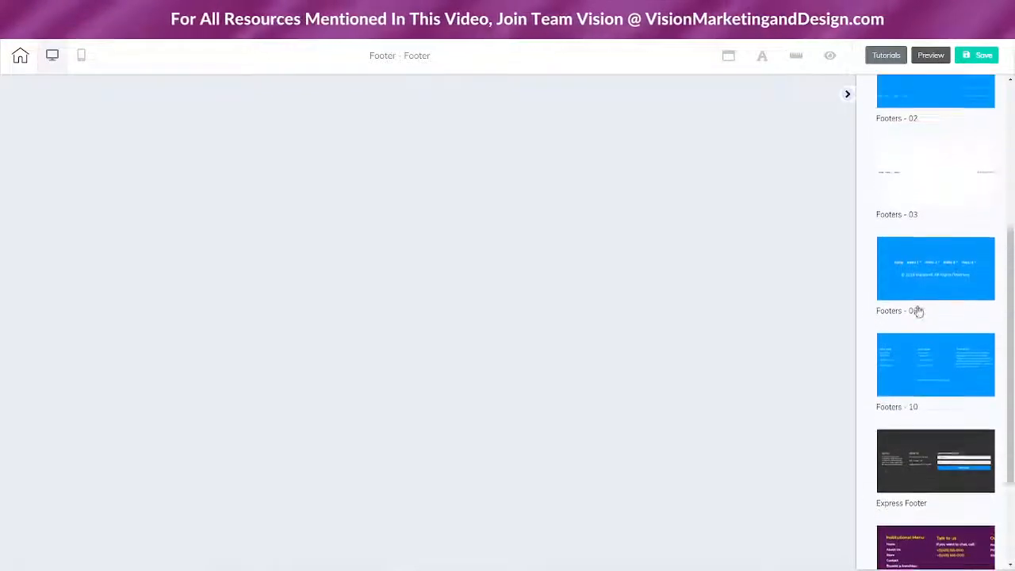
scroll(920, 301, "down", 6)
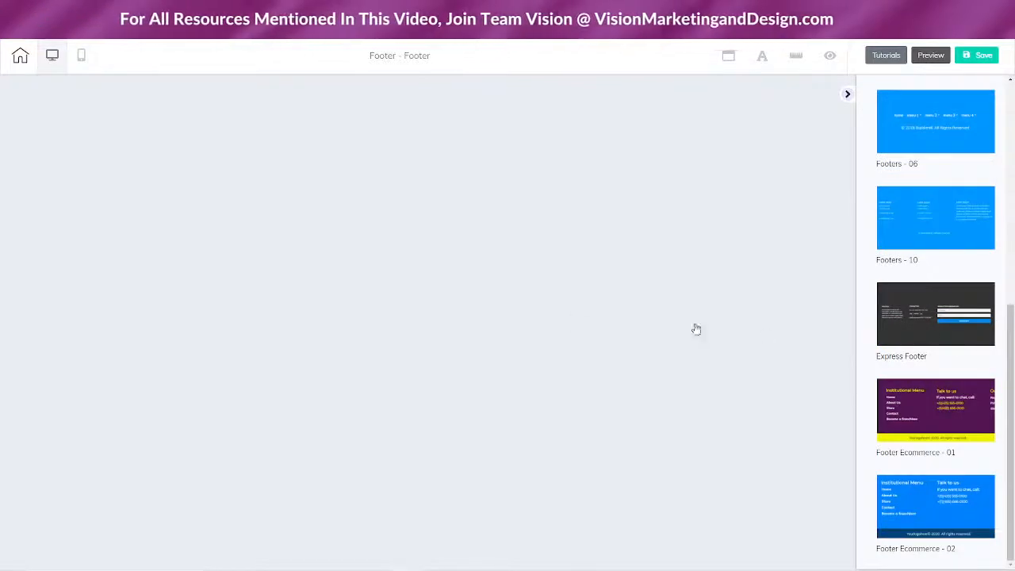
left_click_drag(497, 283, 492, 246)
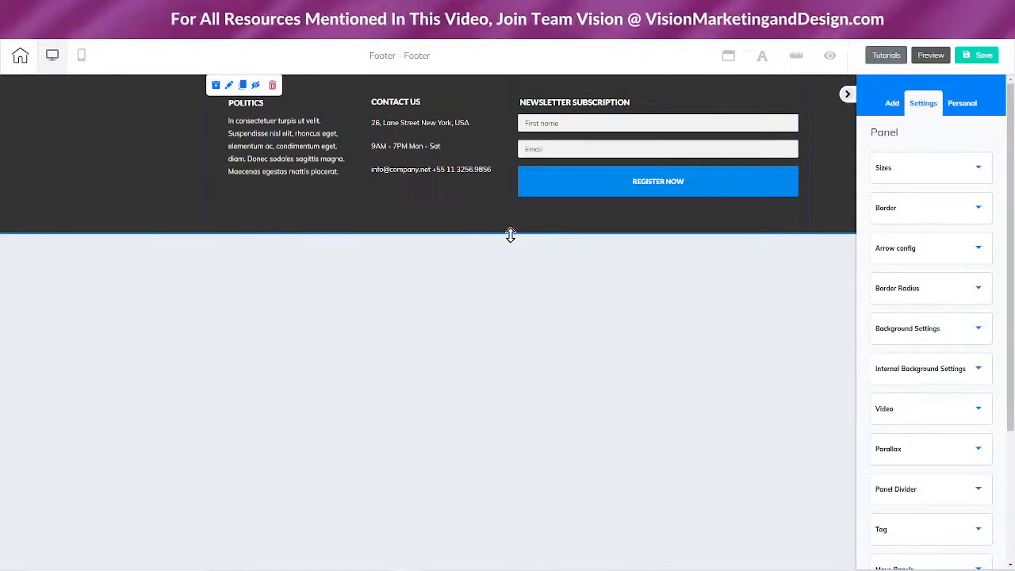
Step: Shorten the footer panel so it ends just below the Register Now button, and save the footer
left_click_drag(509, 235, 510, 211)
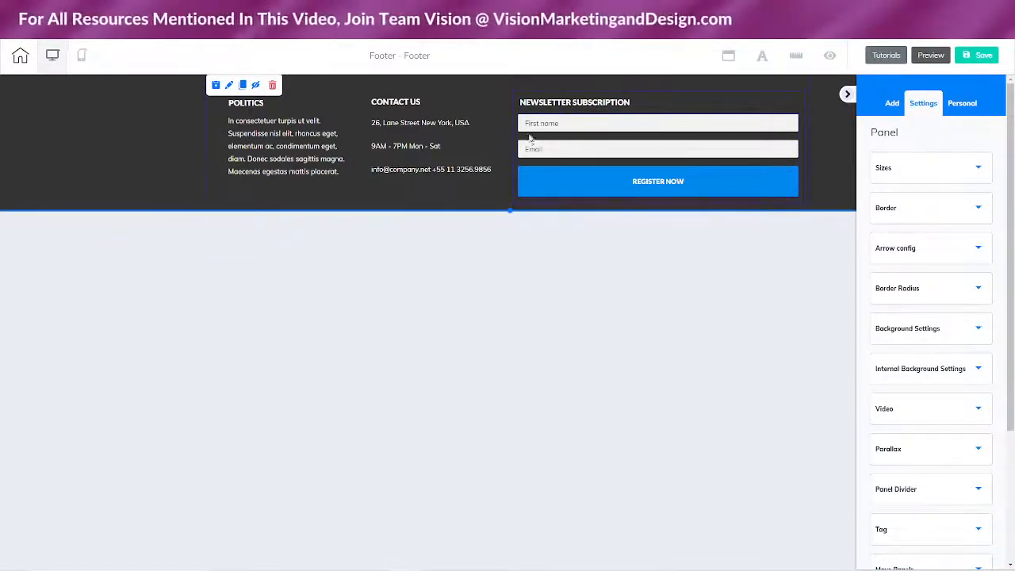
left_click(976, 57)
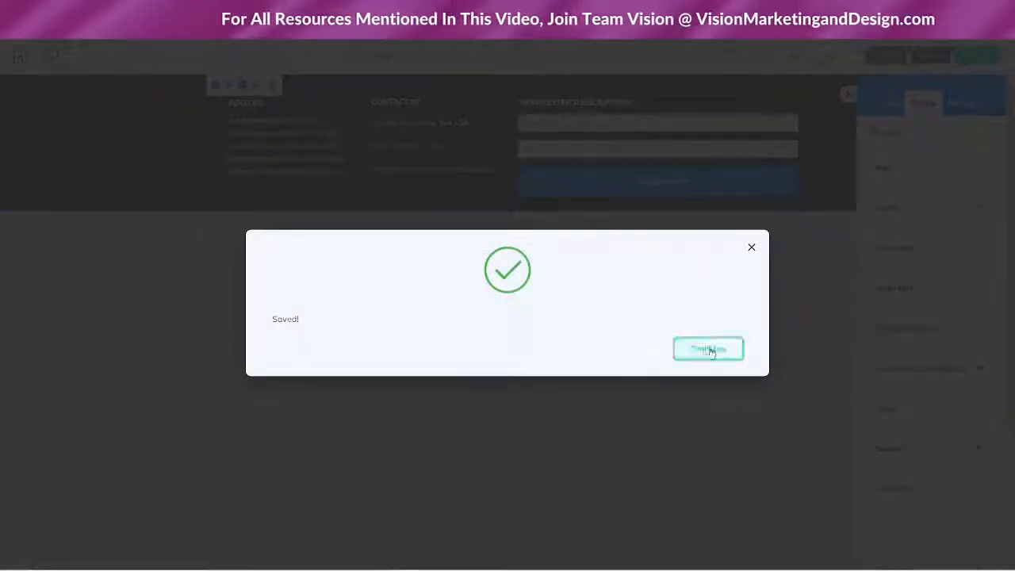
Step: Dismiss the save confirmation and exit the footer editor to the site's page overview
left_click(709, 350)
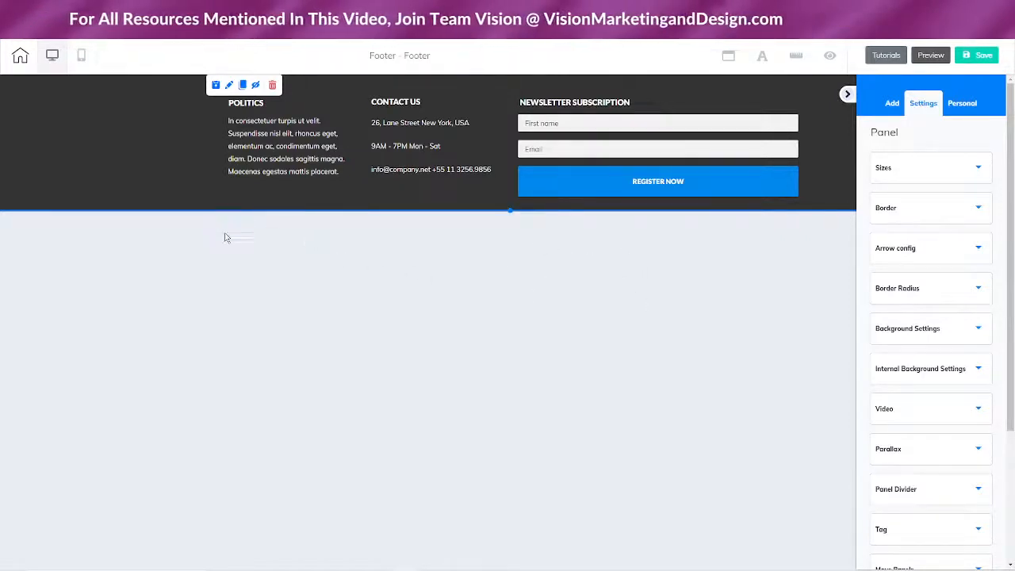
left_click(20, 58)
left_click(533, 319)
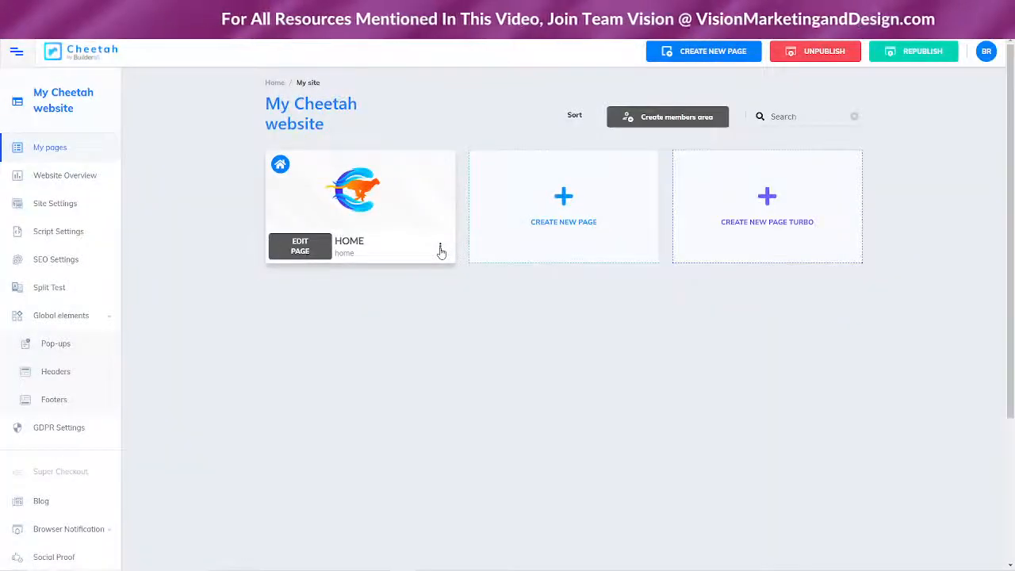
Step: Open the HOME page's settings and assign Landing Page Header as its header for both desktop and mobile
mouse_move(379, 221)
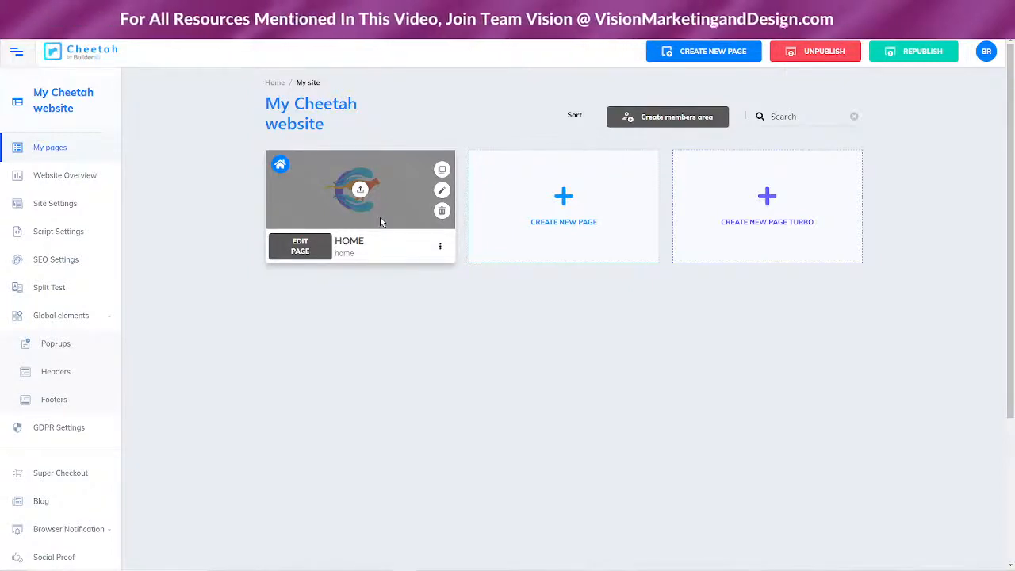
left_click(439, 248)
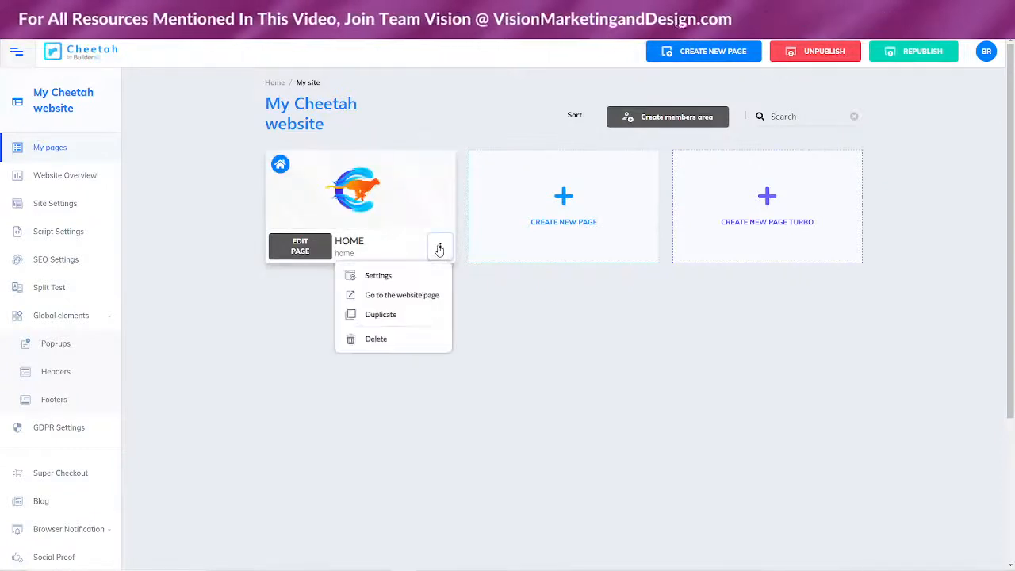
left_click(380, 277)
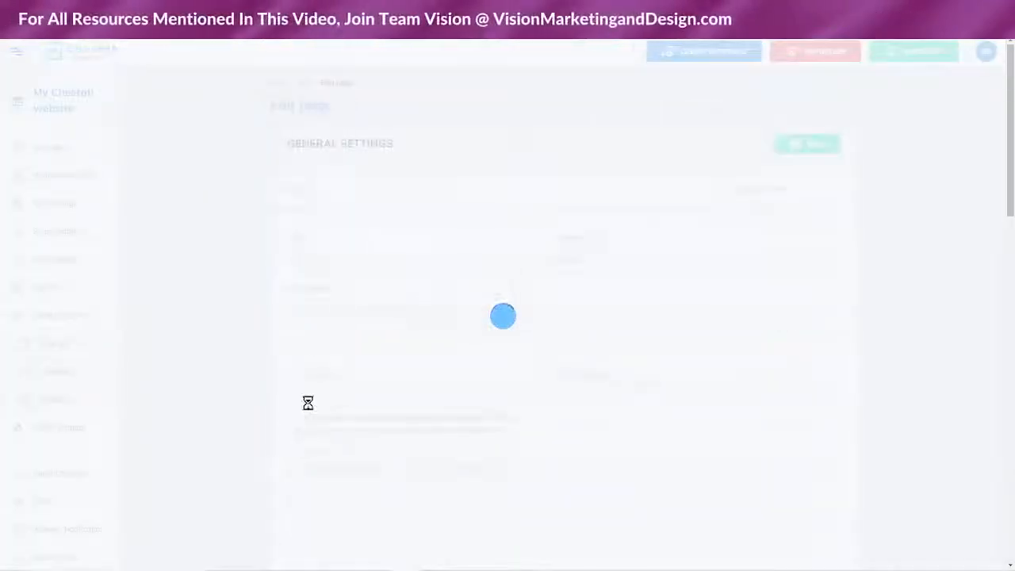
scroll(864, 378, "down", 15)
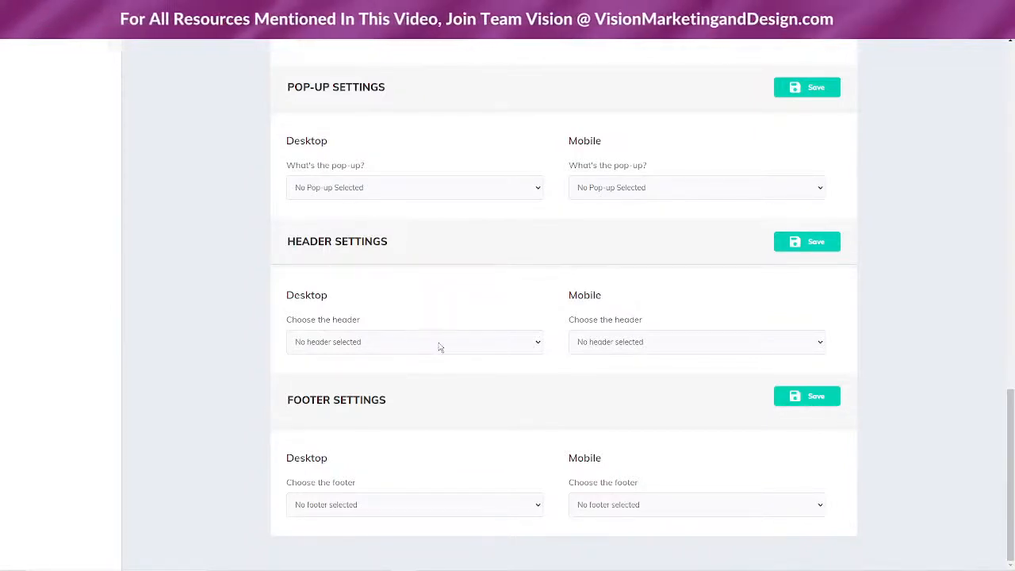
left_click(420, 343)
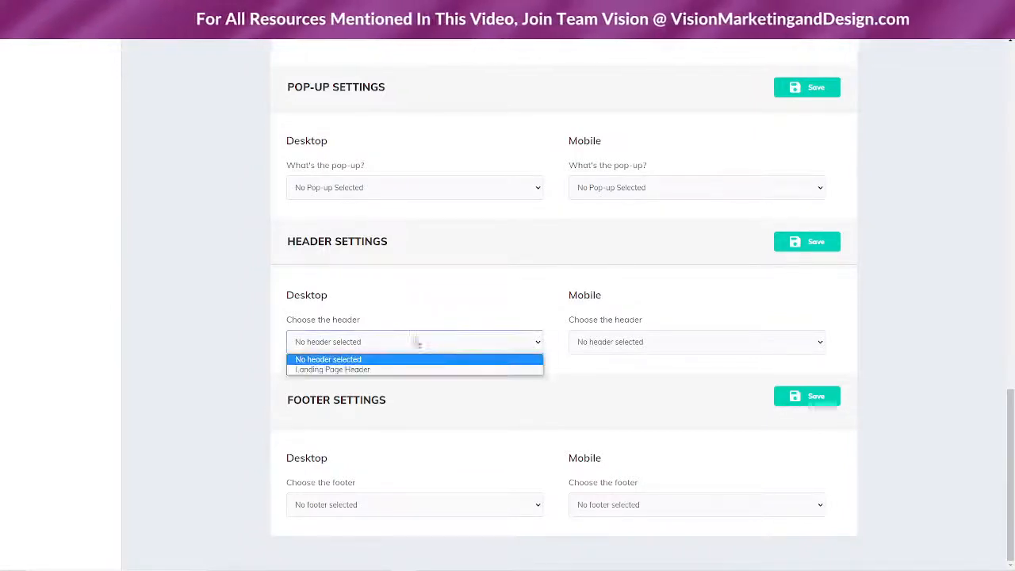
left_click(350, 371)
left_click(584, 342)
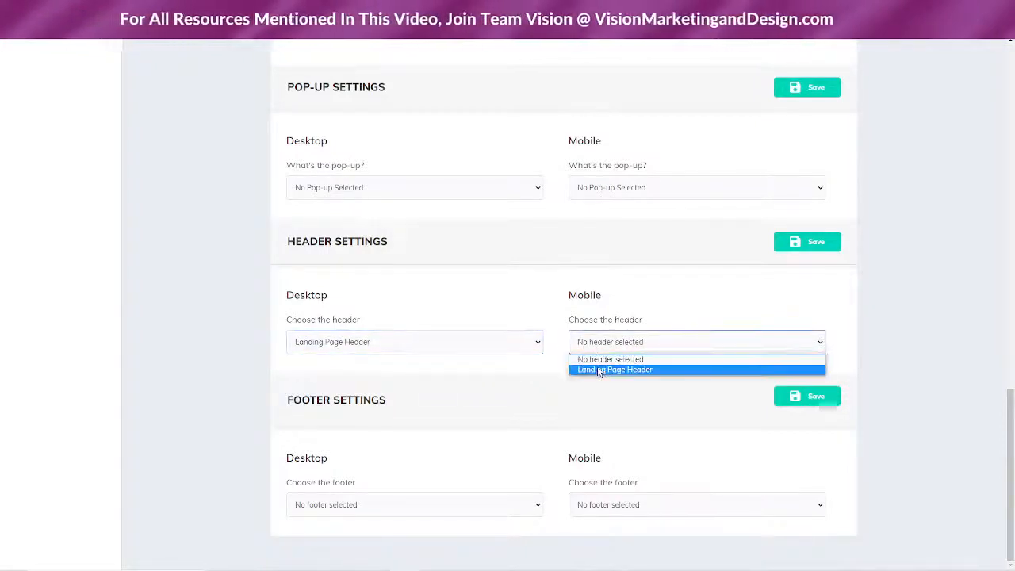
left_click(595, 368)
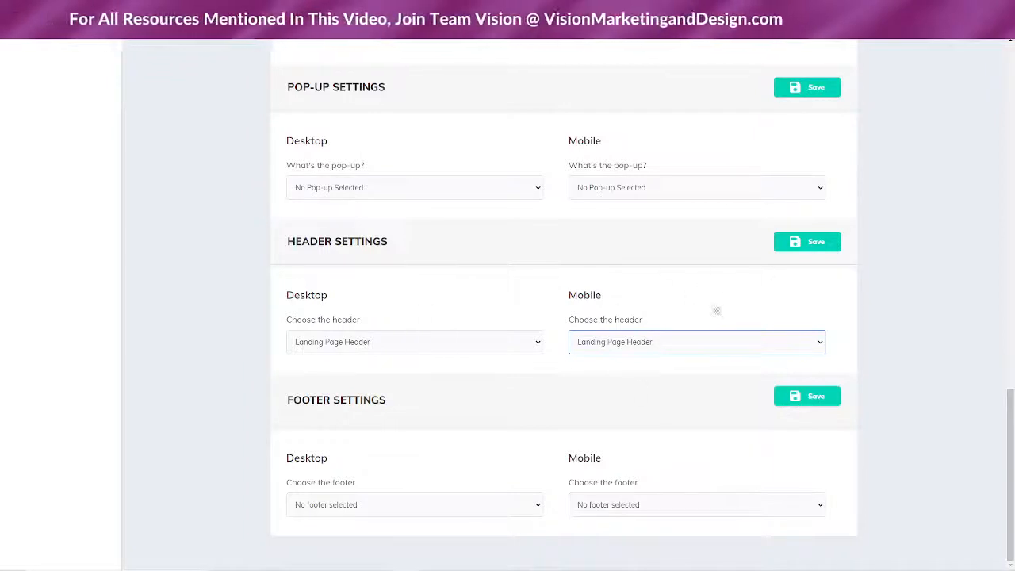
Step: Assign "Footer" as the HOME page's desktop and mobile footer, saving the page settings, and republish the site
left_click(394, 505)
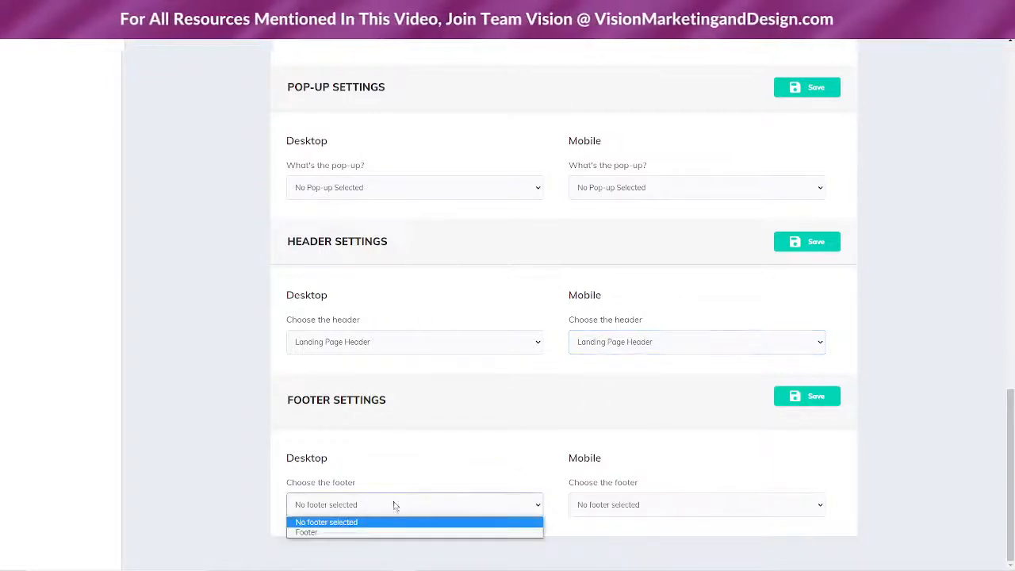
left_click(335, 532)
left_click(640, 505)
left_click(639, 532)
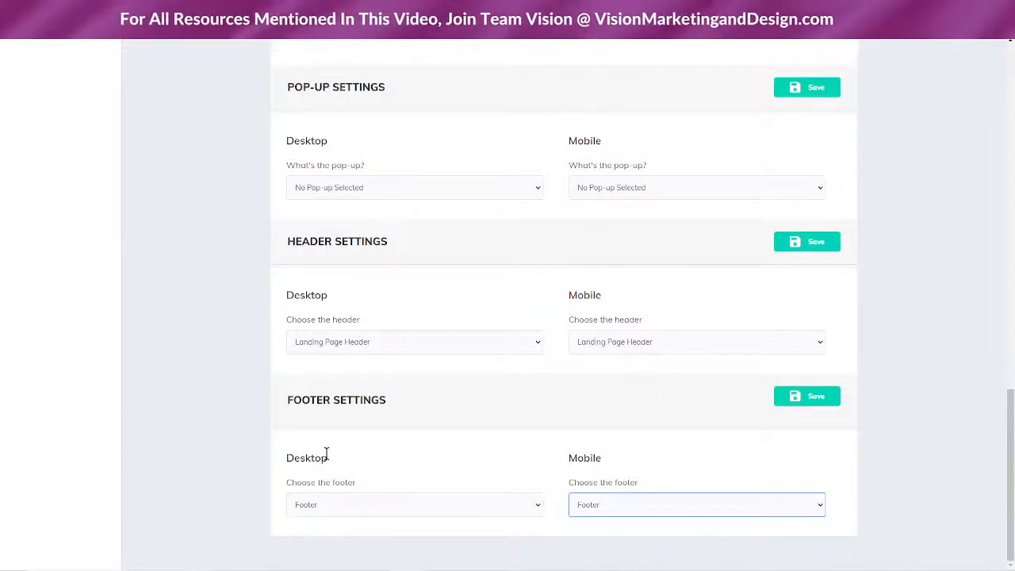
left_click(801, 400)
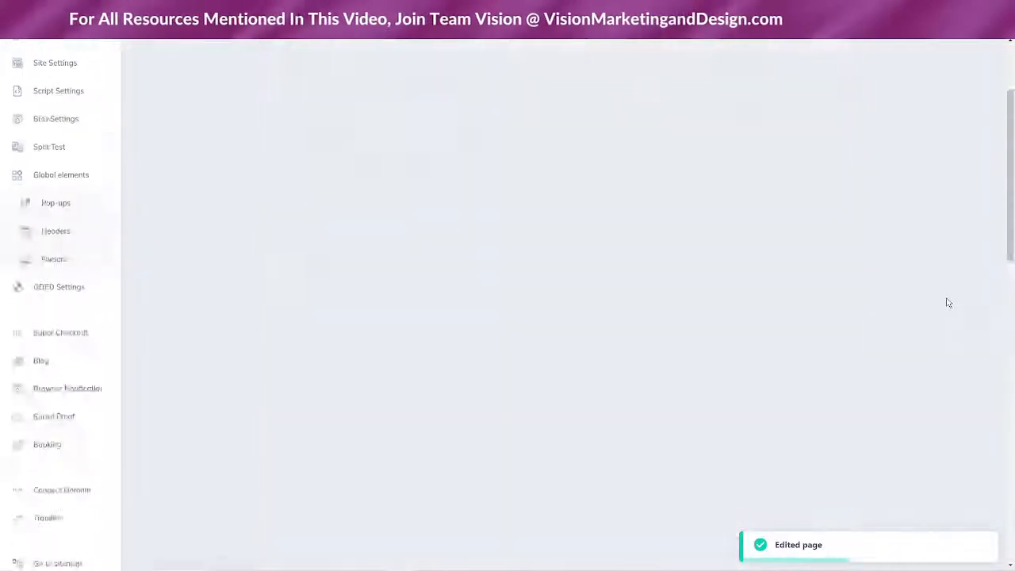
left_click(918, 51)
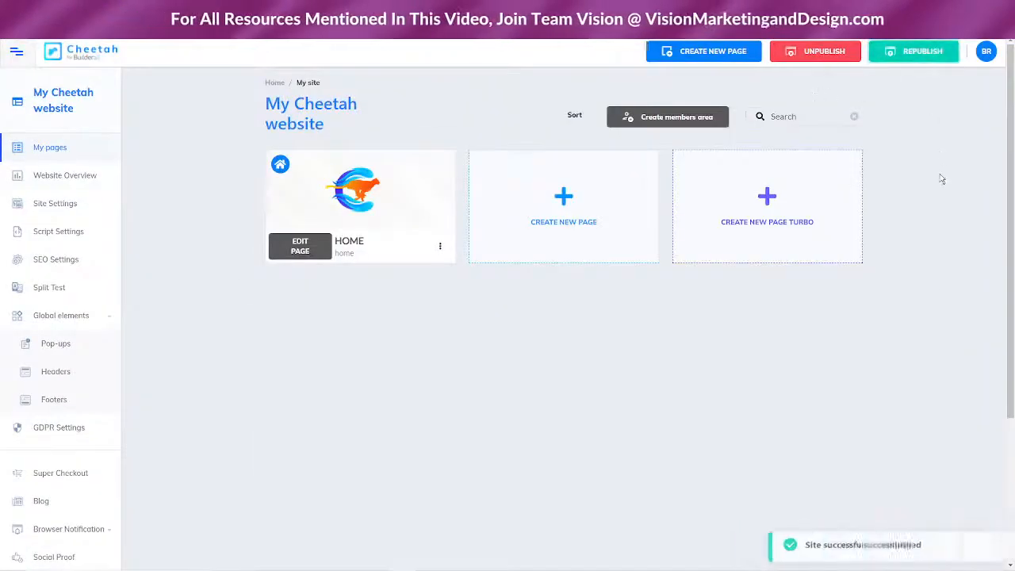